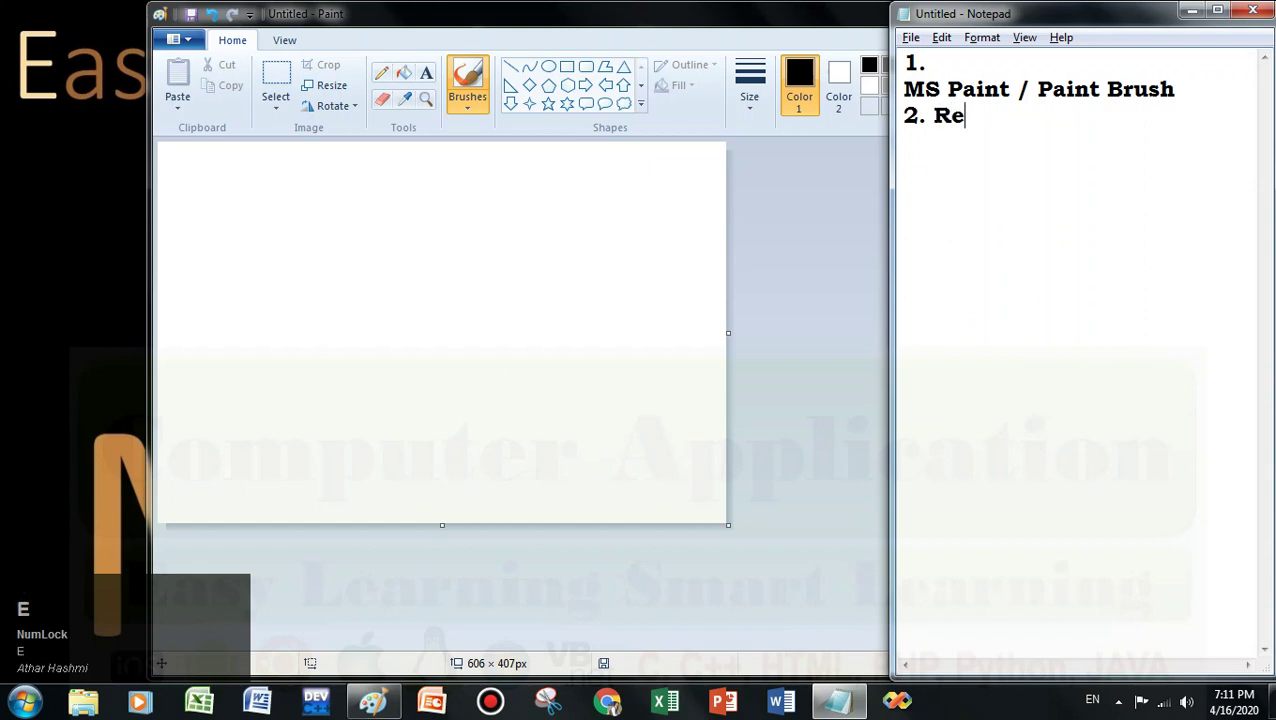
- Complete the second note as "2. Resolution" and start a new line below it
type("so")
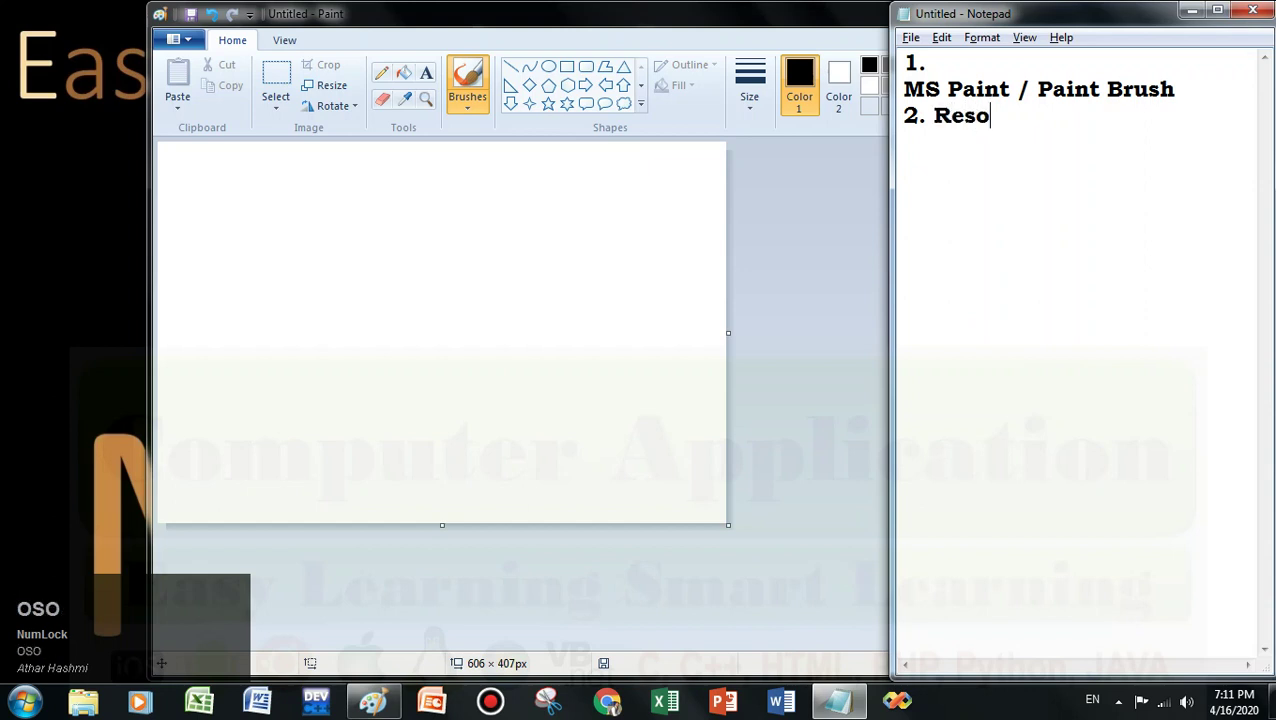
type("l")
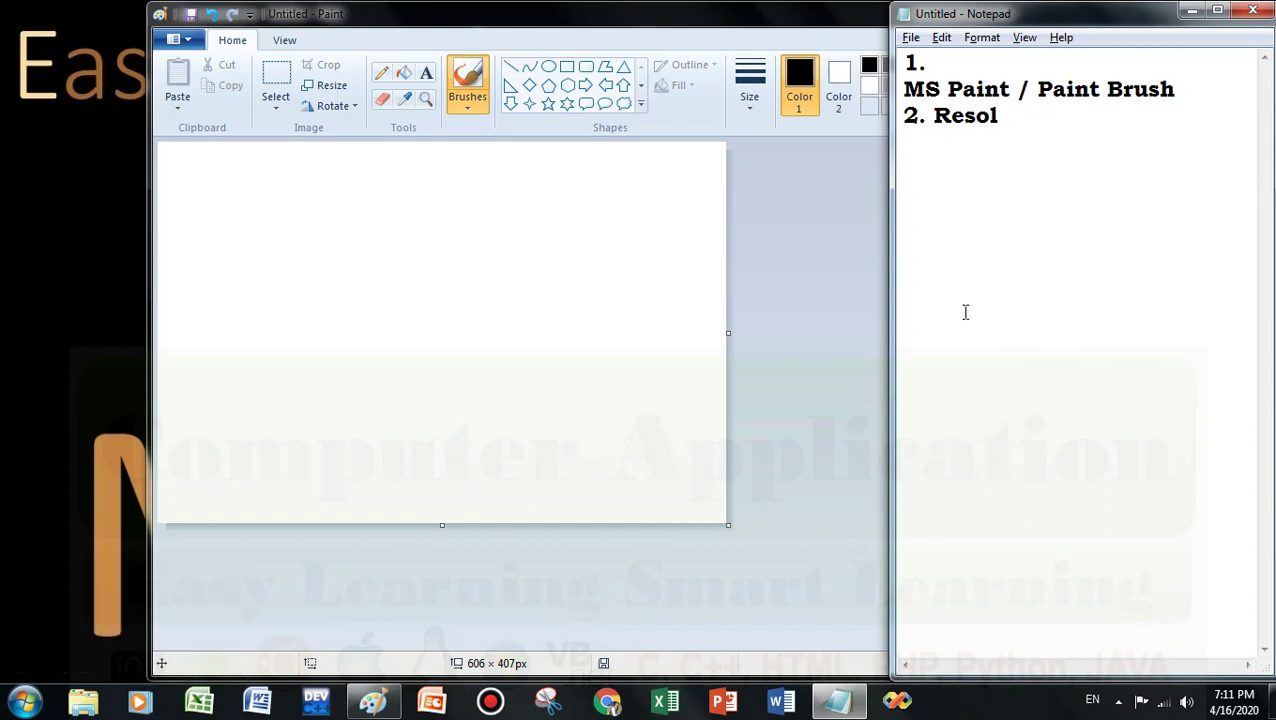
type("tuution")
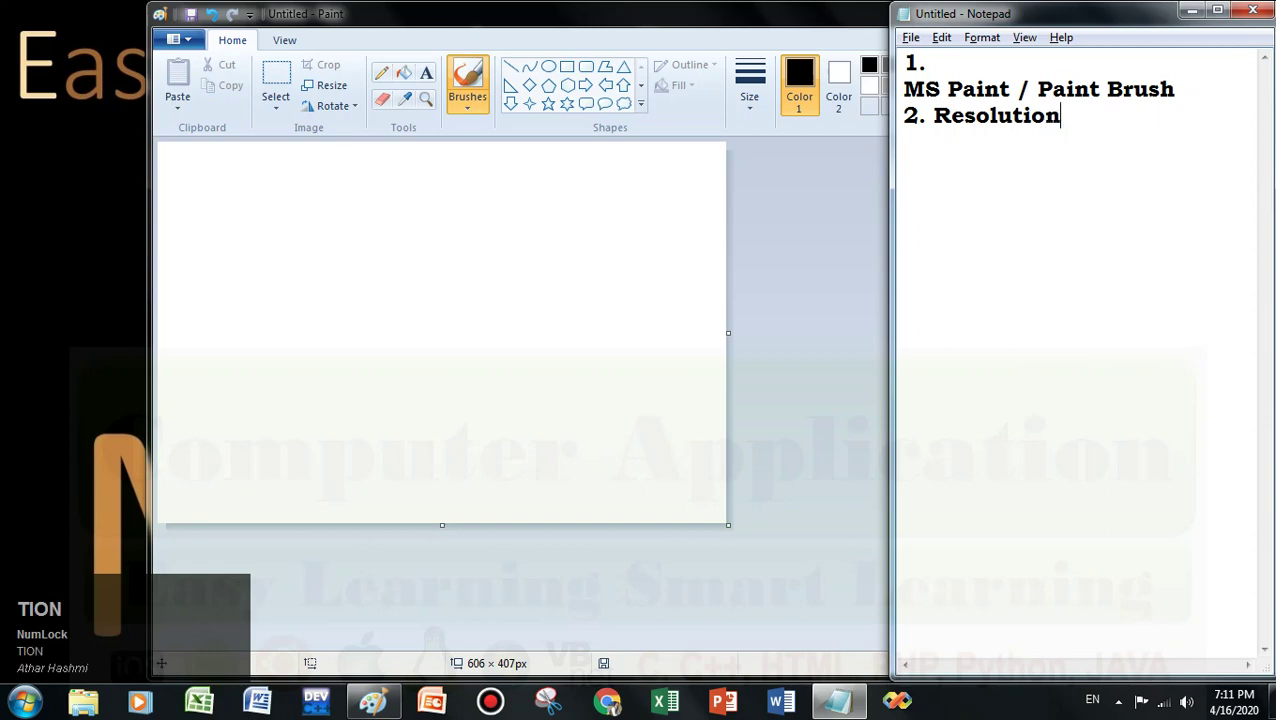
key("Return")
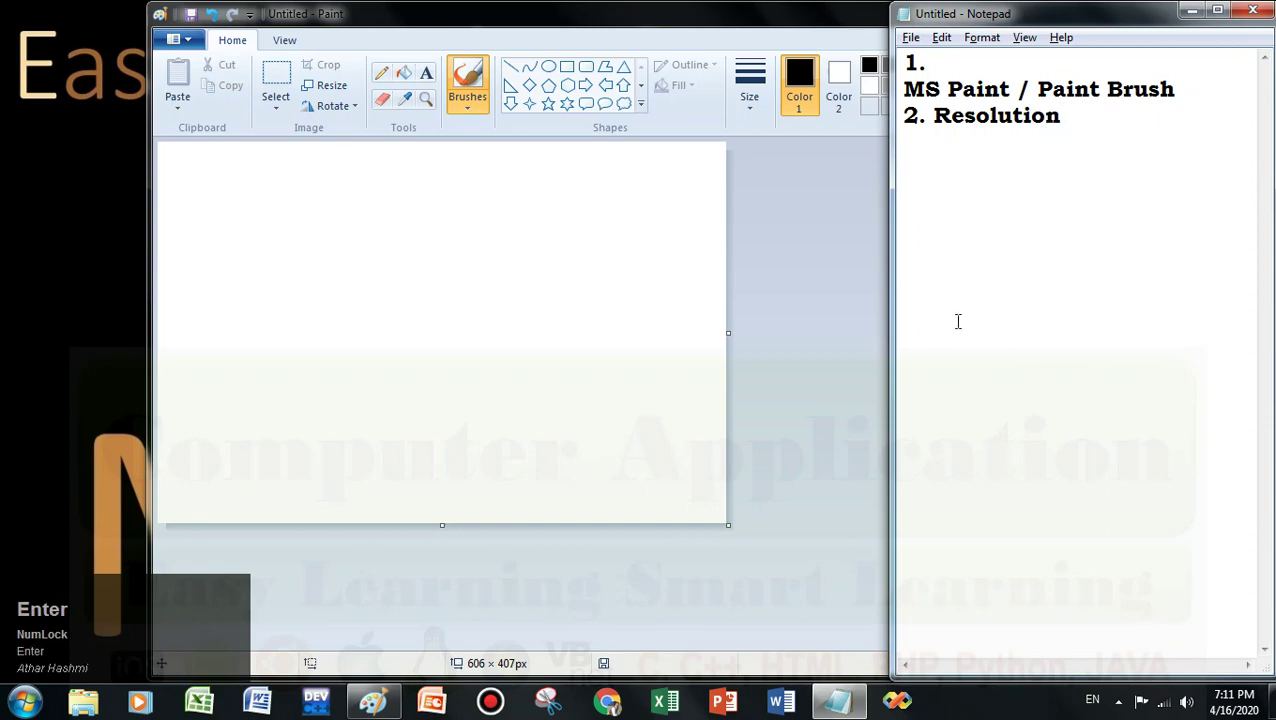
- Switch to Paint, try resizing the canvas to 2000 × 2000 pixels without maintaining the aspect ratio, and undo the resize
left_click(338, 86)
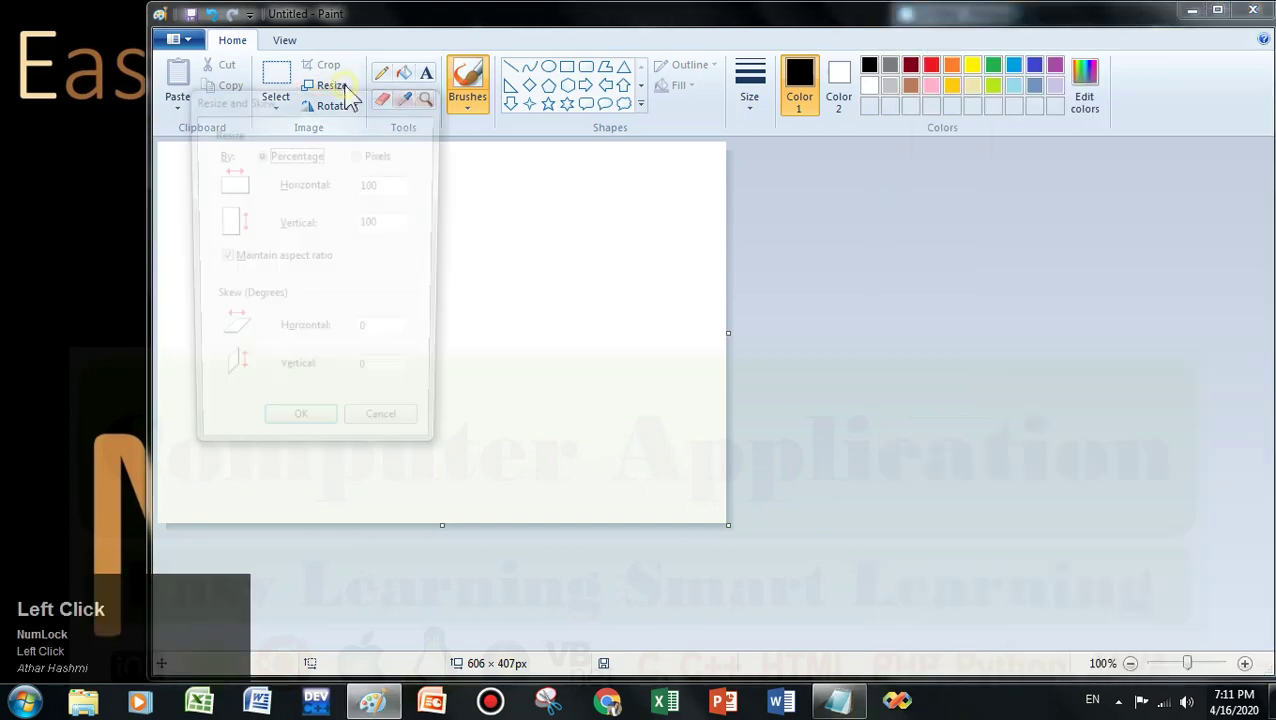
left_click(375, 155)
left_click_drag(396, 187, 367, 208)
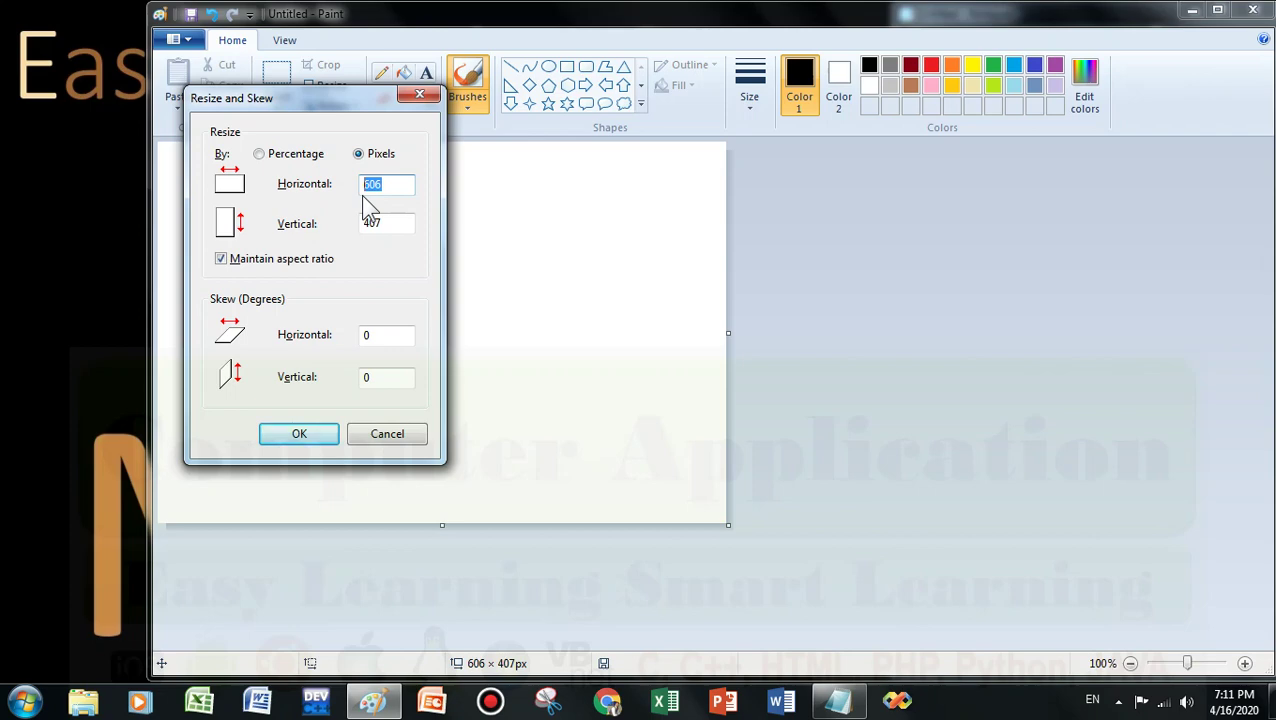
type("1")
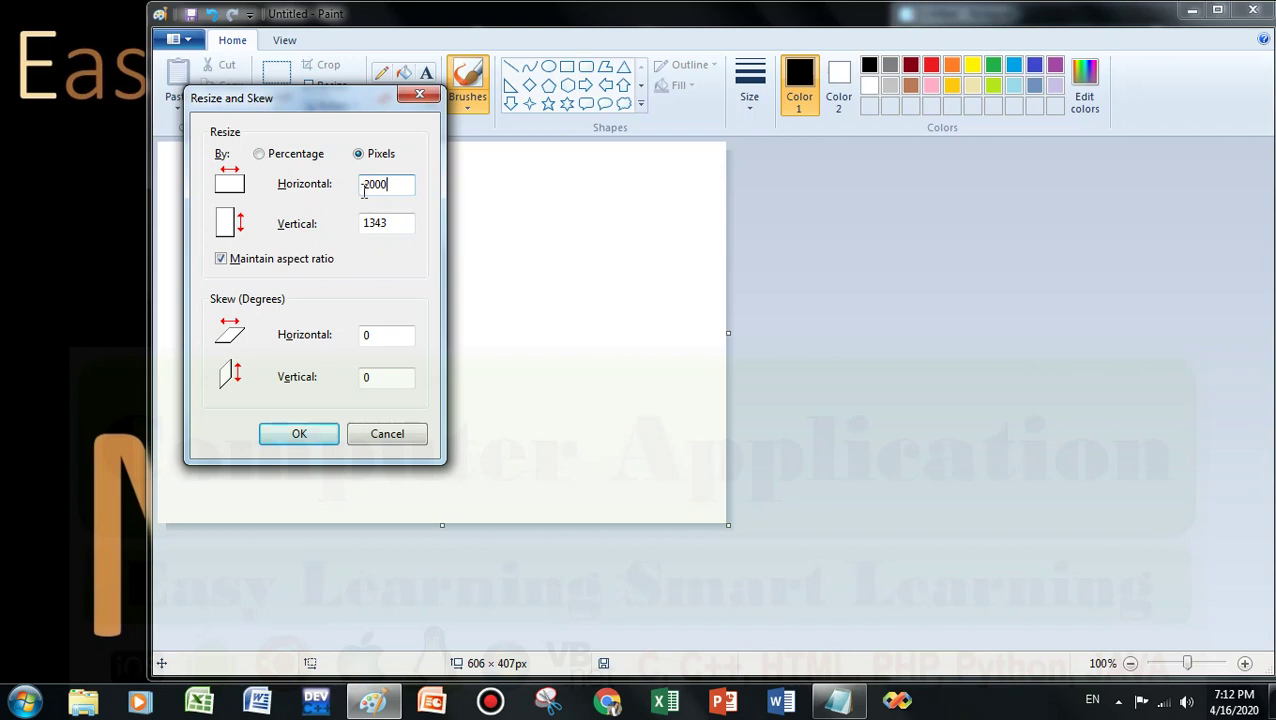
left_click_drag(390, 184, 354, 220)
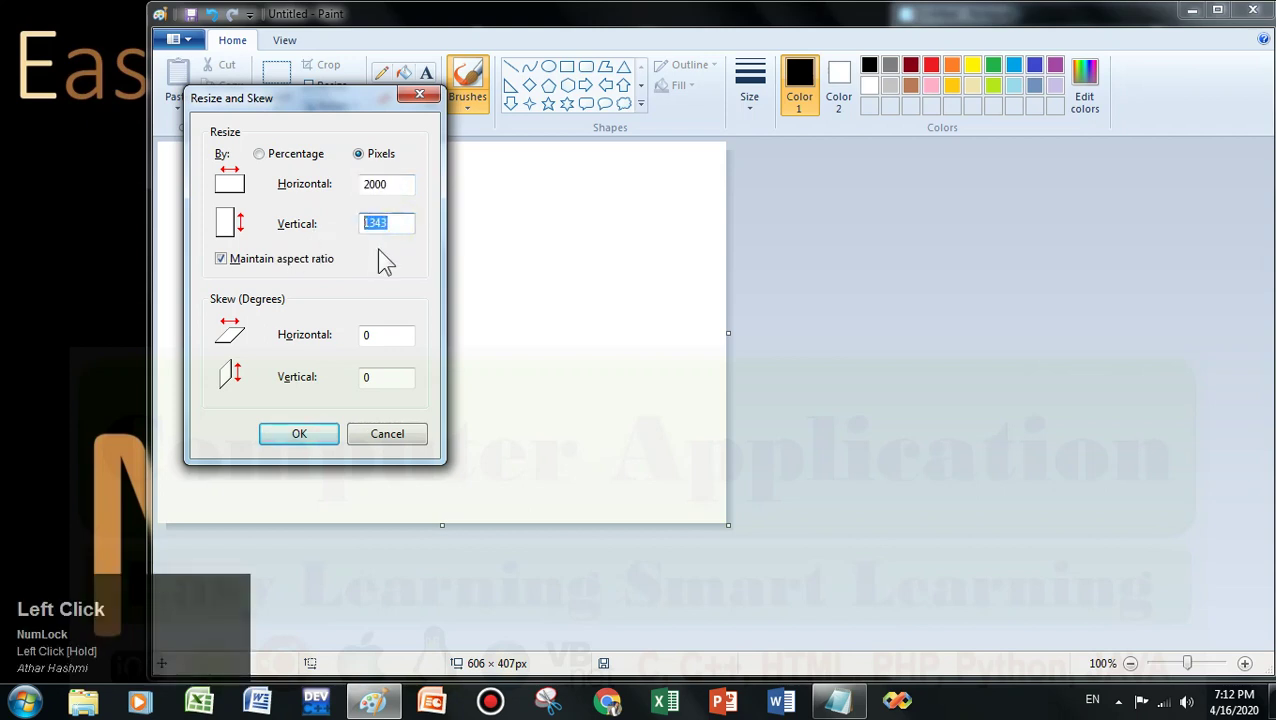
left_click(258, 257)
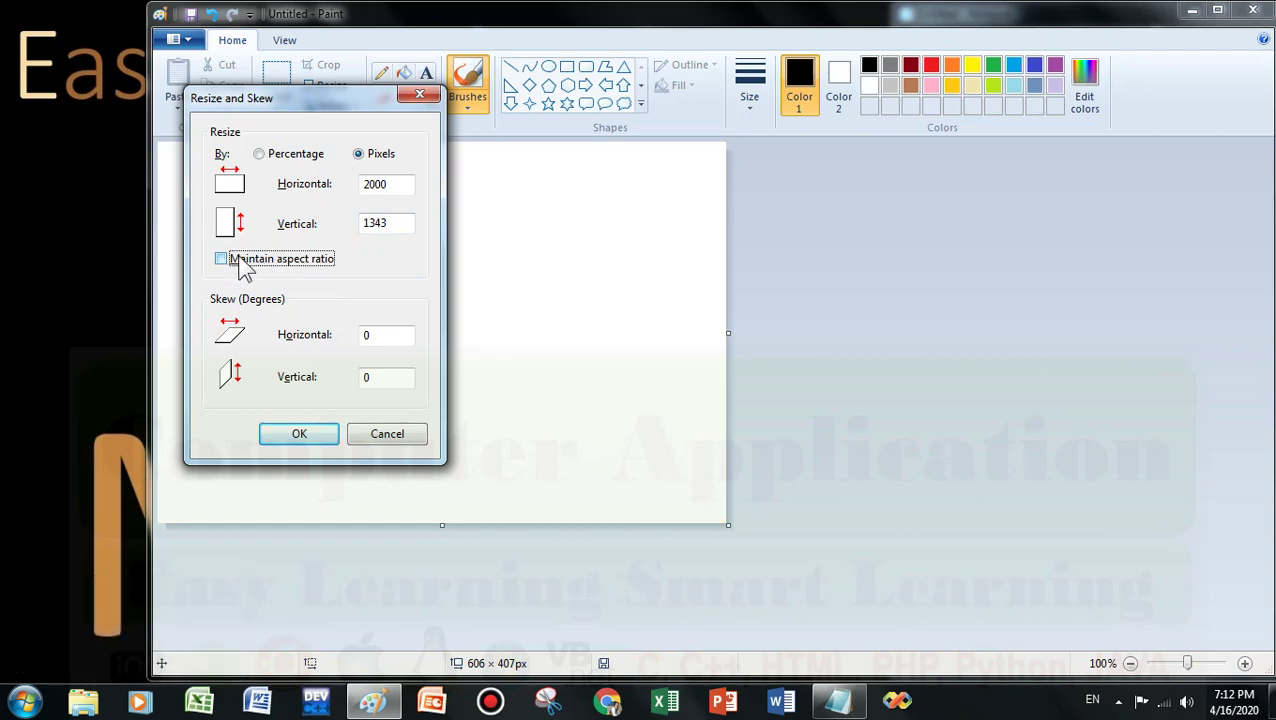
left_click_drag(404, 222, 353, 221)
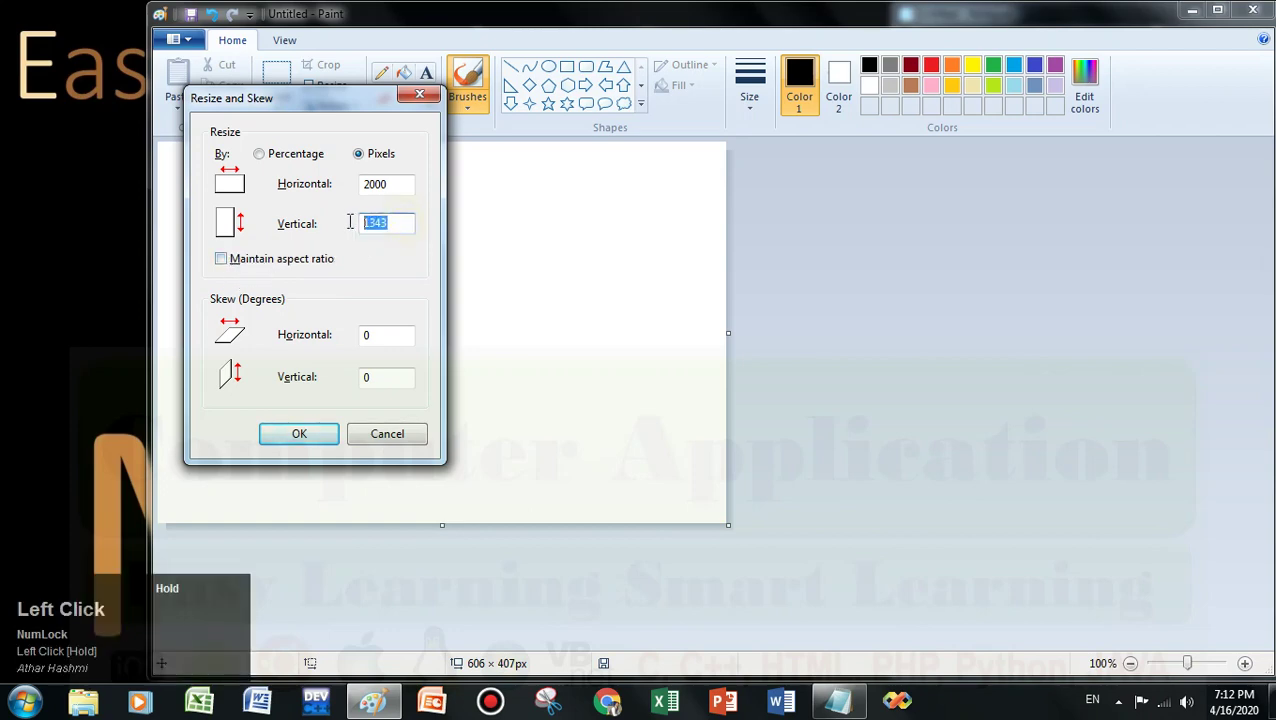
type("2000")
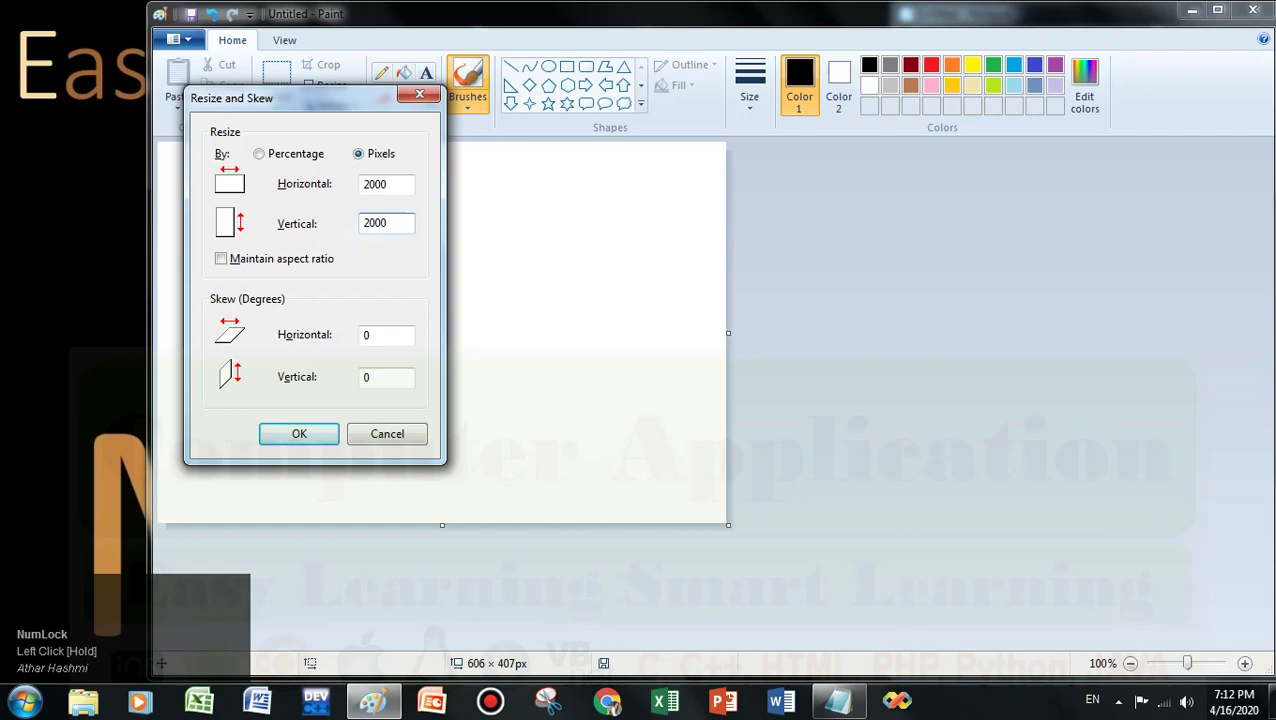
left_click(299, 437)
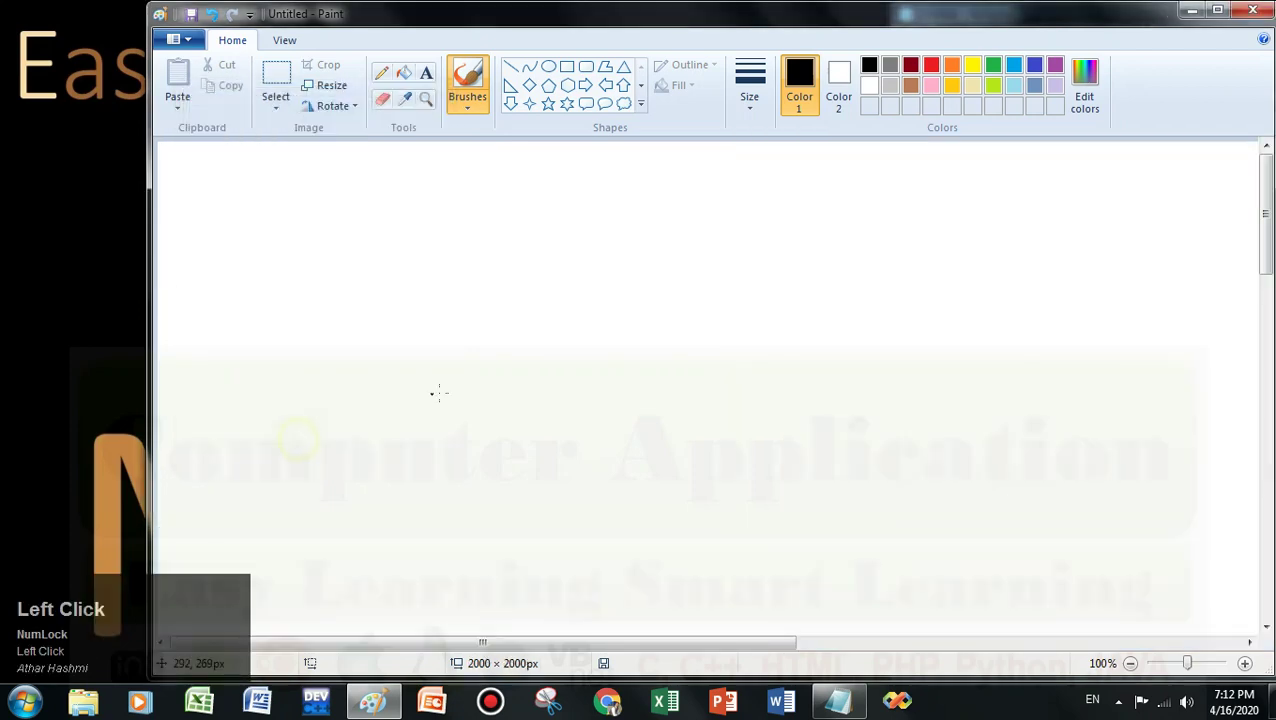
scroll(630, 332, "down", 2, "ctrl")
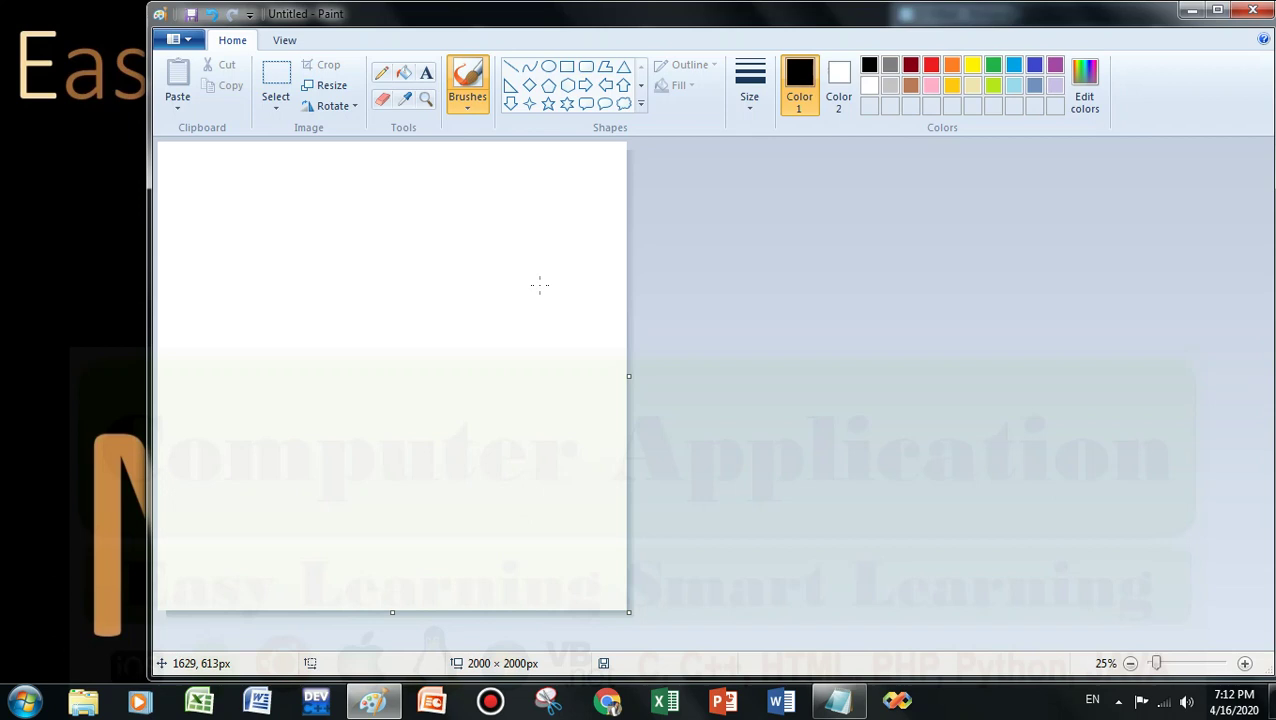
key("ctrl+z")
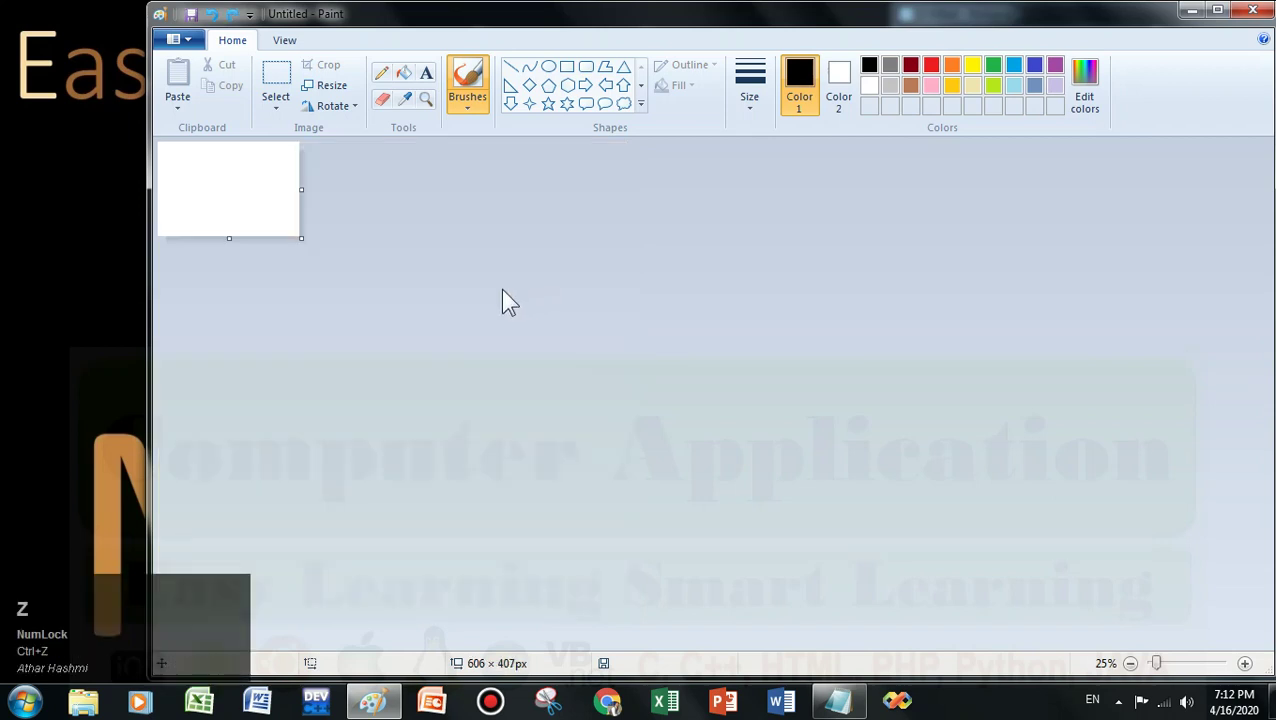
- Resize the canvas to 1000 × 1000 pixels without maintaining the aspect ratio
left_click(331, 88)
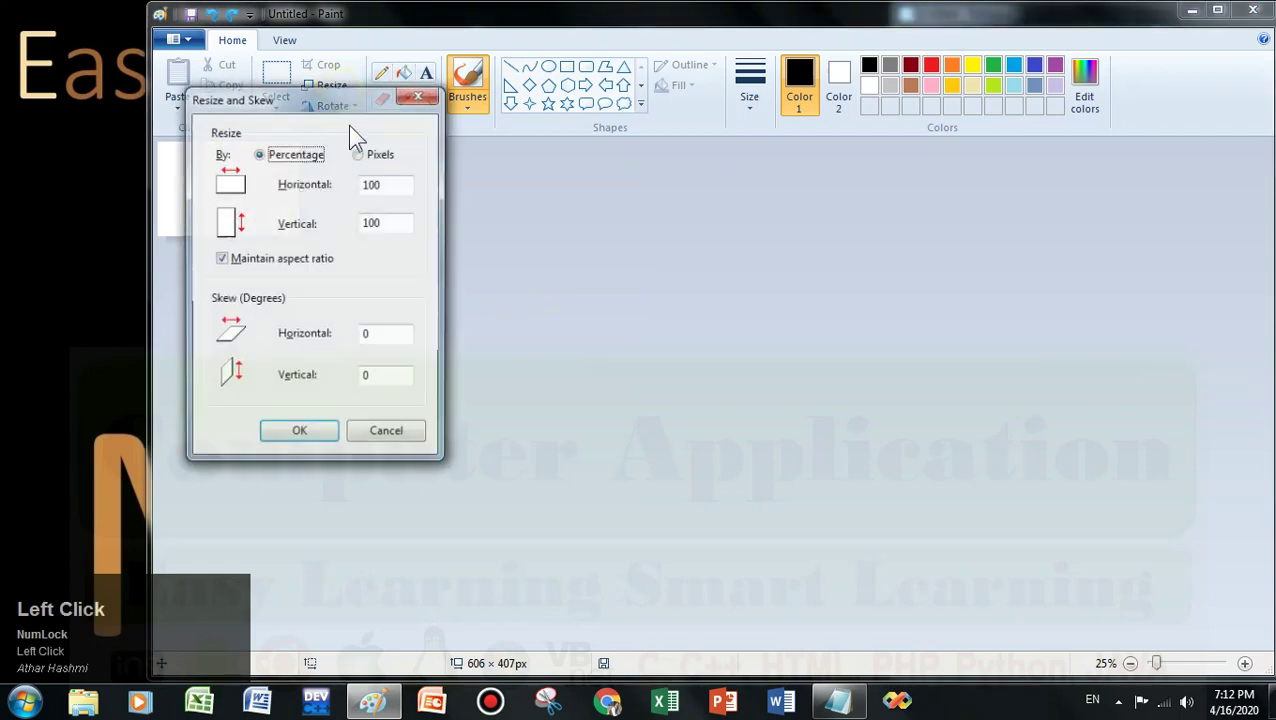
left_click(383, 160)
left_click(284, 259)
left_click_drag(385, 186, 330, 200)
type("1000")
key("Tab")
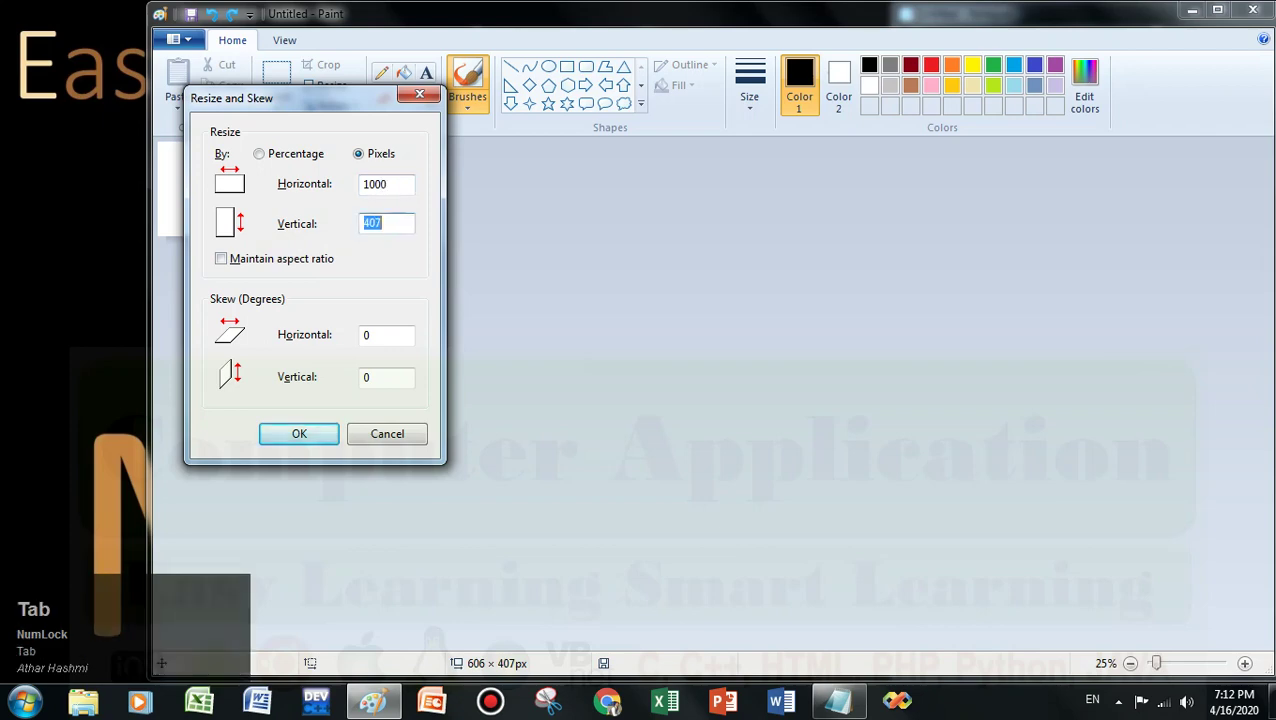
type("1000")
key("Return")
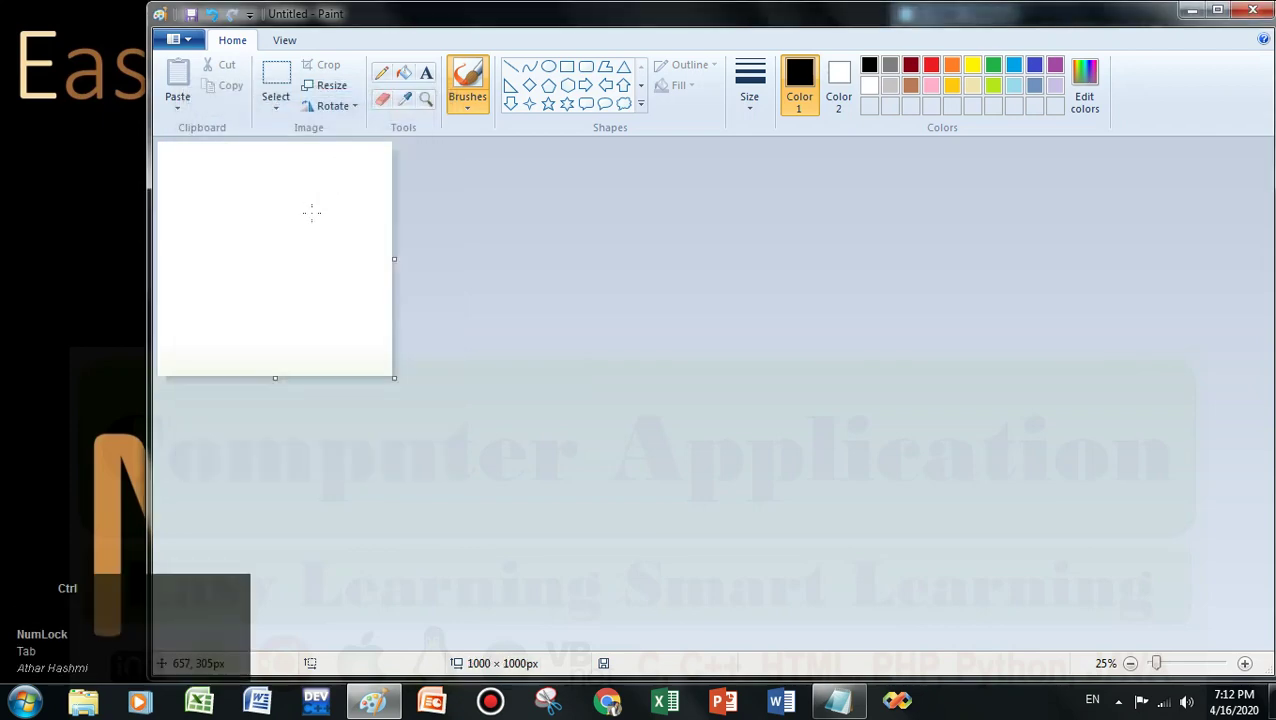
scroll(311, 211, "up", 2, "ctrl")
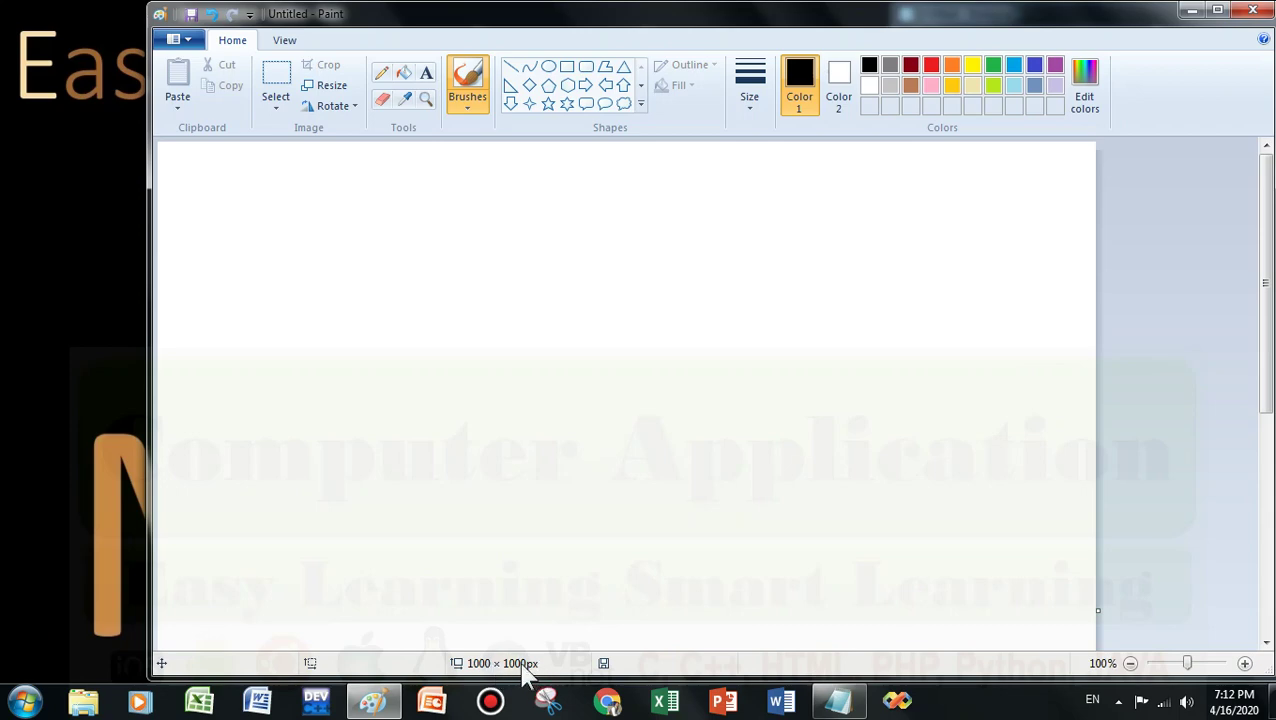
- Switch to Notepad and add the line "3. Draw" below "2. Resolution"
left_click(838, 700)
left_click(1073, 115)
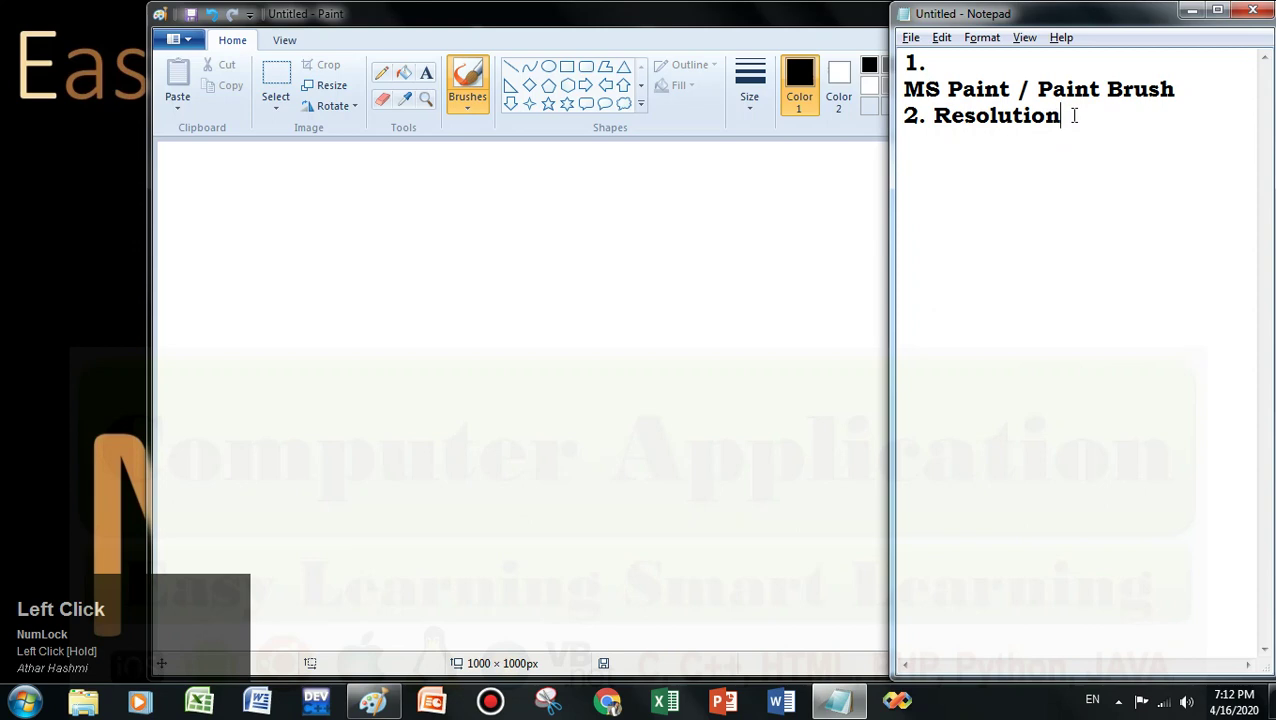
key("Return")
type("3.")
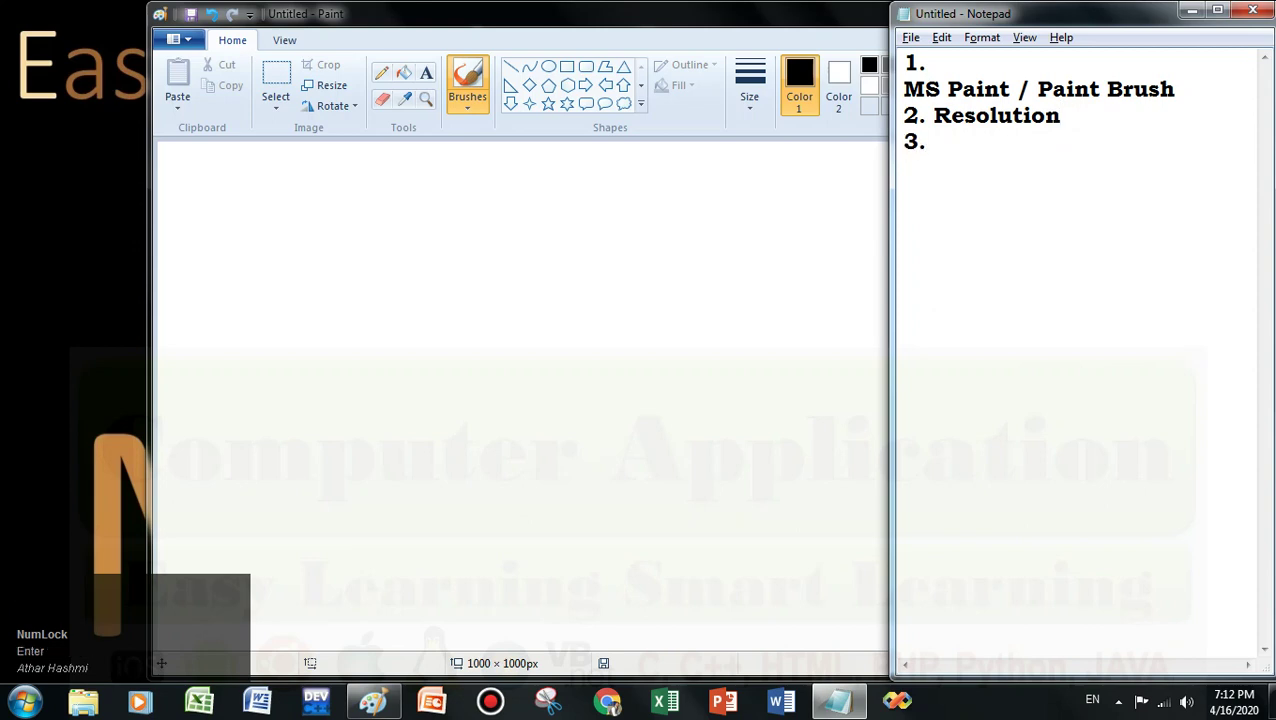
type(" Draw")
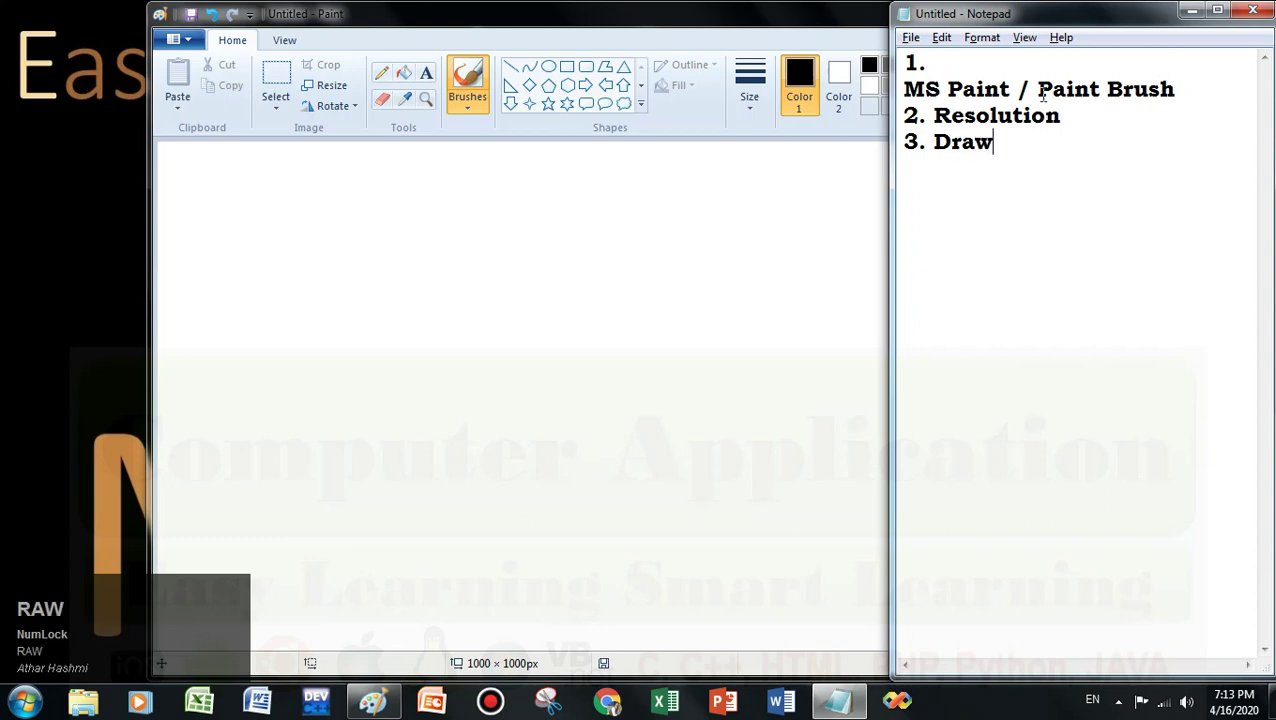
- Switch to Paint, draw a rectangle about 217 × 160 px near the canvas's upper edge, and shift it slightly left and down
left_click(563, 72)
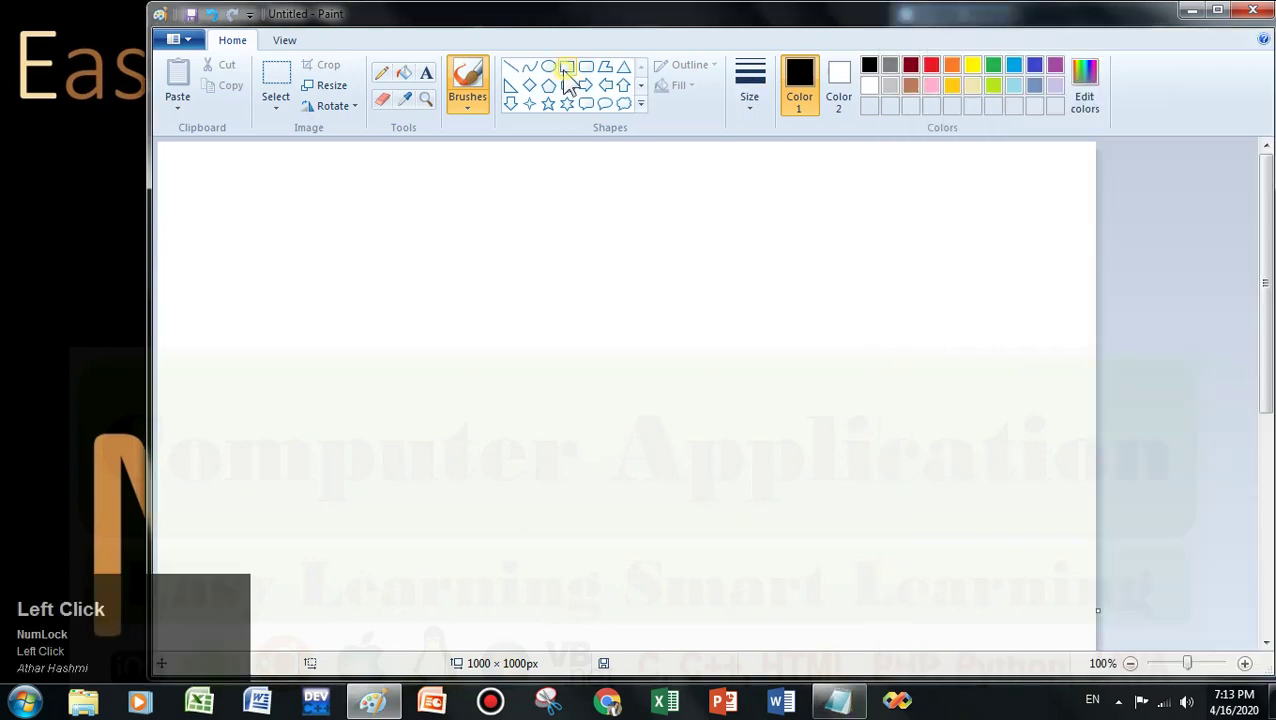
left_click(565, 67)
left_click_drag(558, 155, 761, 304)
left_click_drag(675, 248, 645, 260)
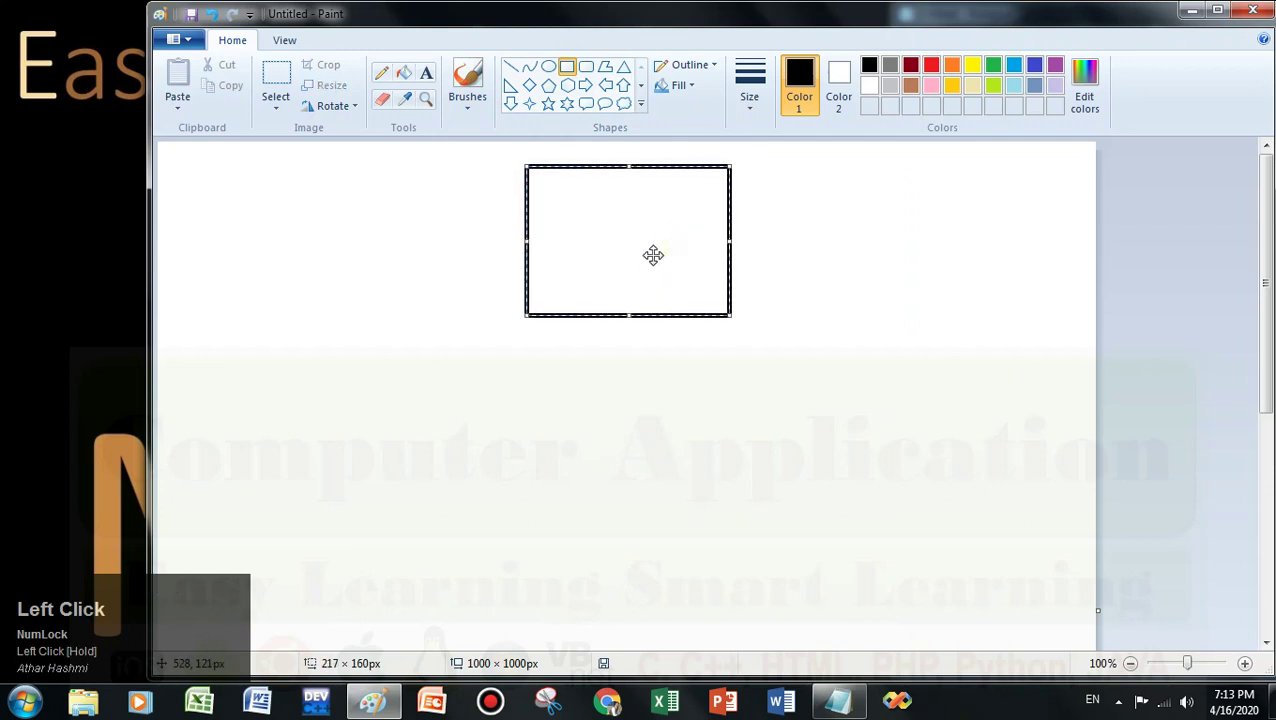
- Switch to Notepad and add the line "Shift" below "3. Draw", followed by a new line
left_click(834, 698)
key("Return")
type("Shift")
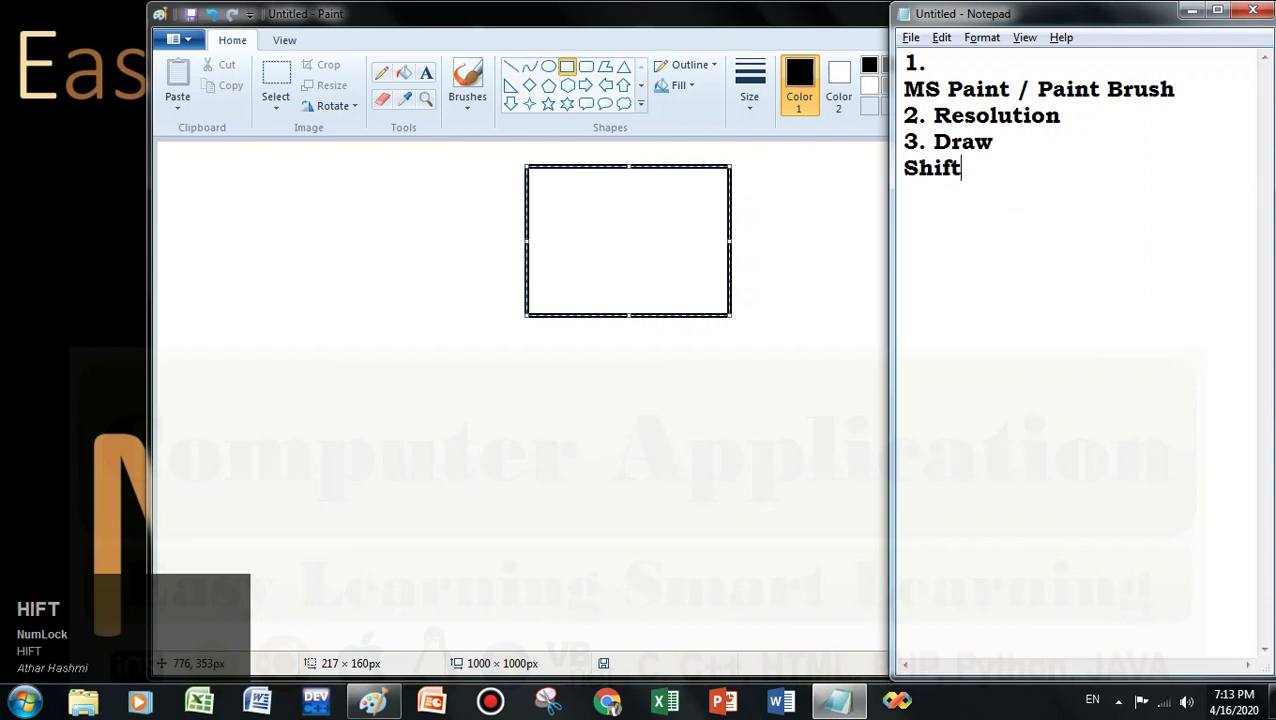
key("Return")
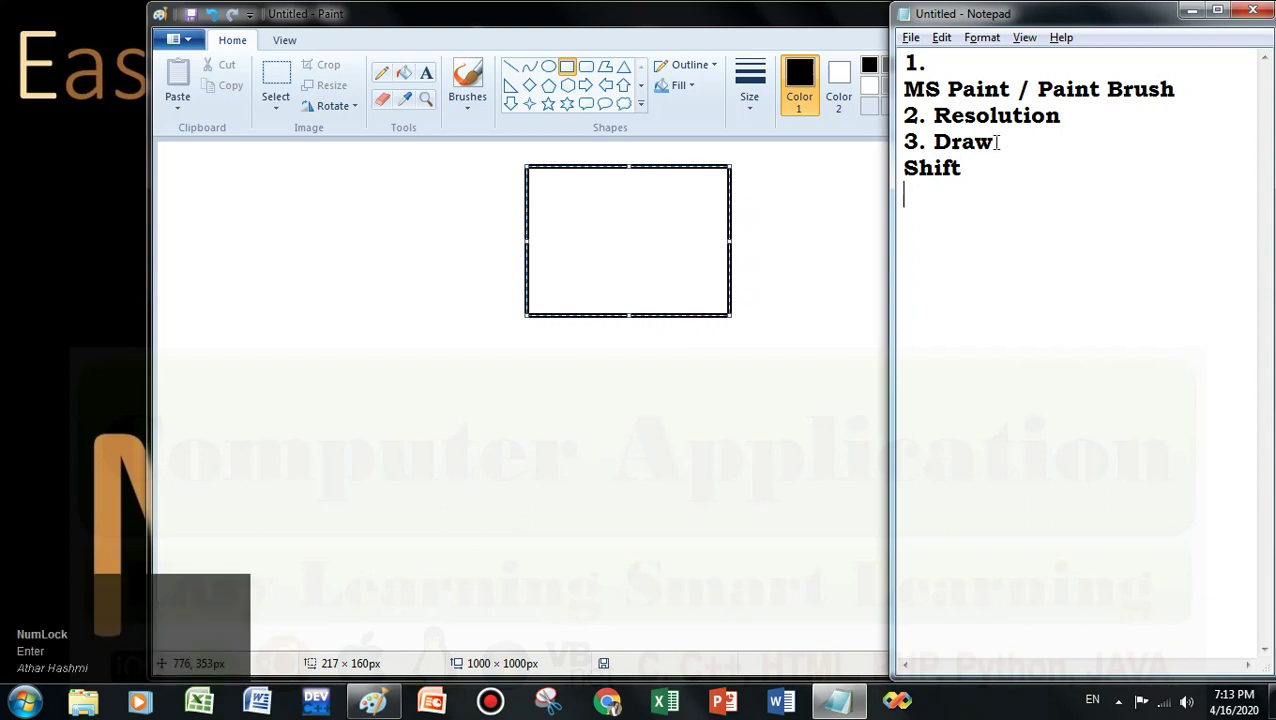
- Switch to Paint and delete the selected rectangle from the canvas
left_click(838, 28)
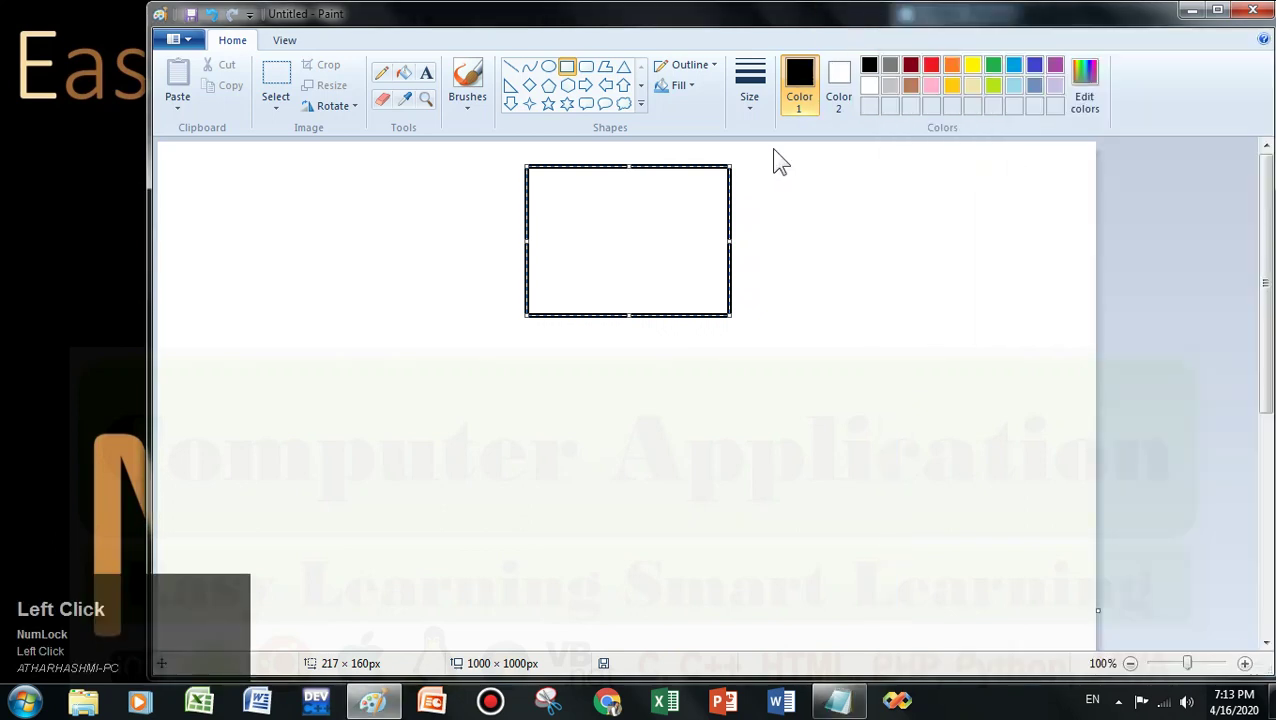
key("Delete")
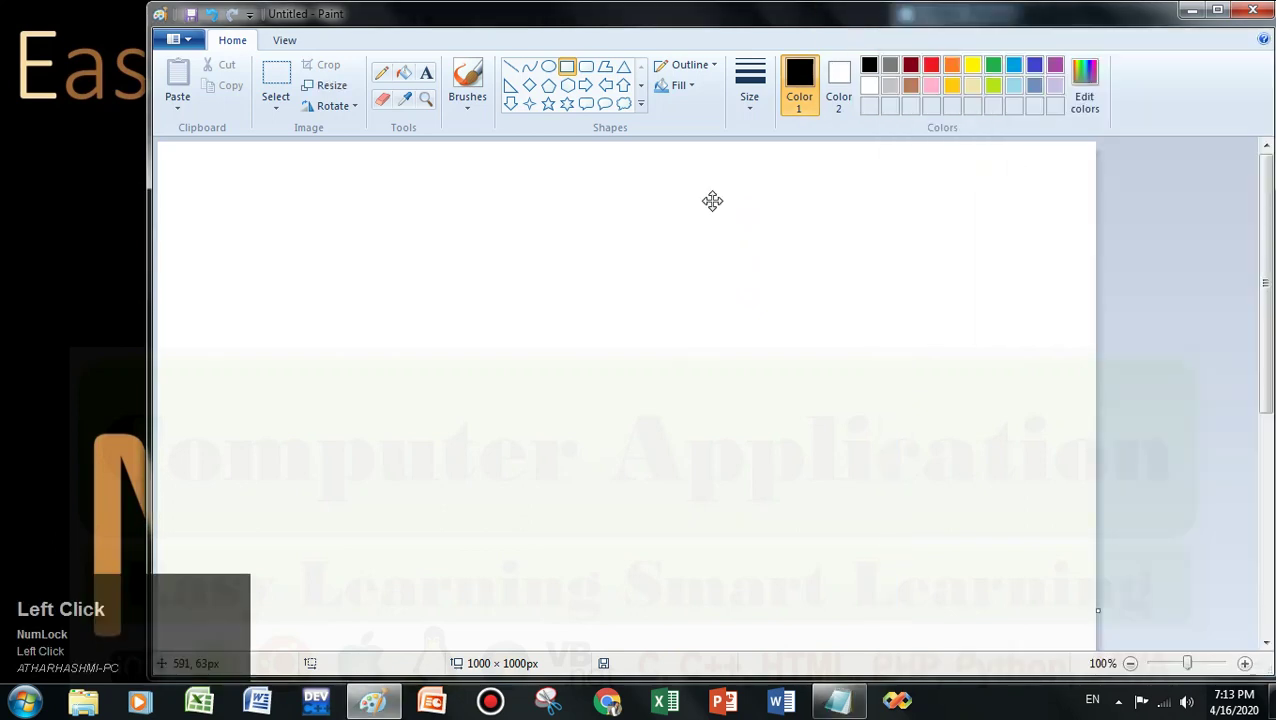
- Try an unconstrained rectangle about 239 × 182 px, move it slightly, and undo it
left_click(568, 68)
left_click_drag(578, 189, 802, 360)
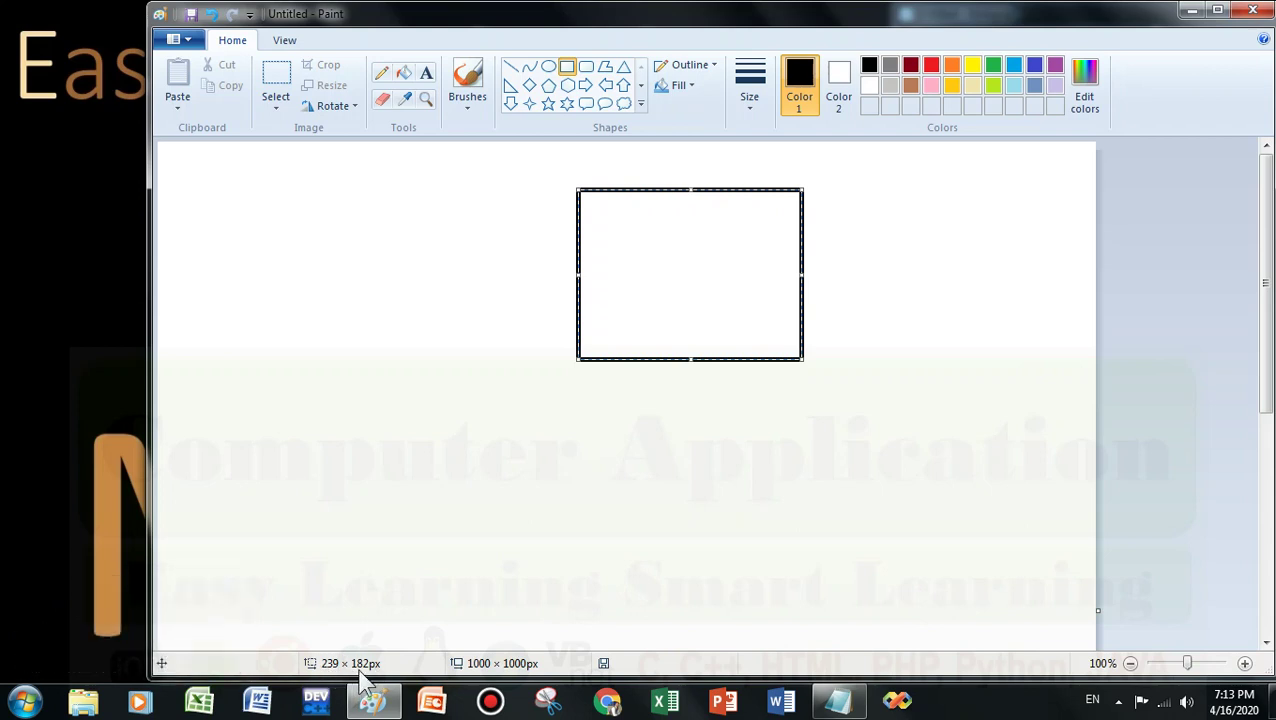
left_click_drag(689, 258, 620, 295)
key("ctrl+z")
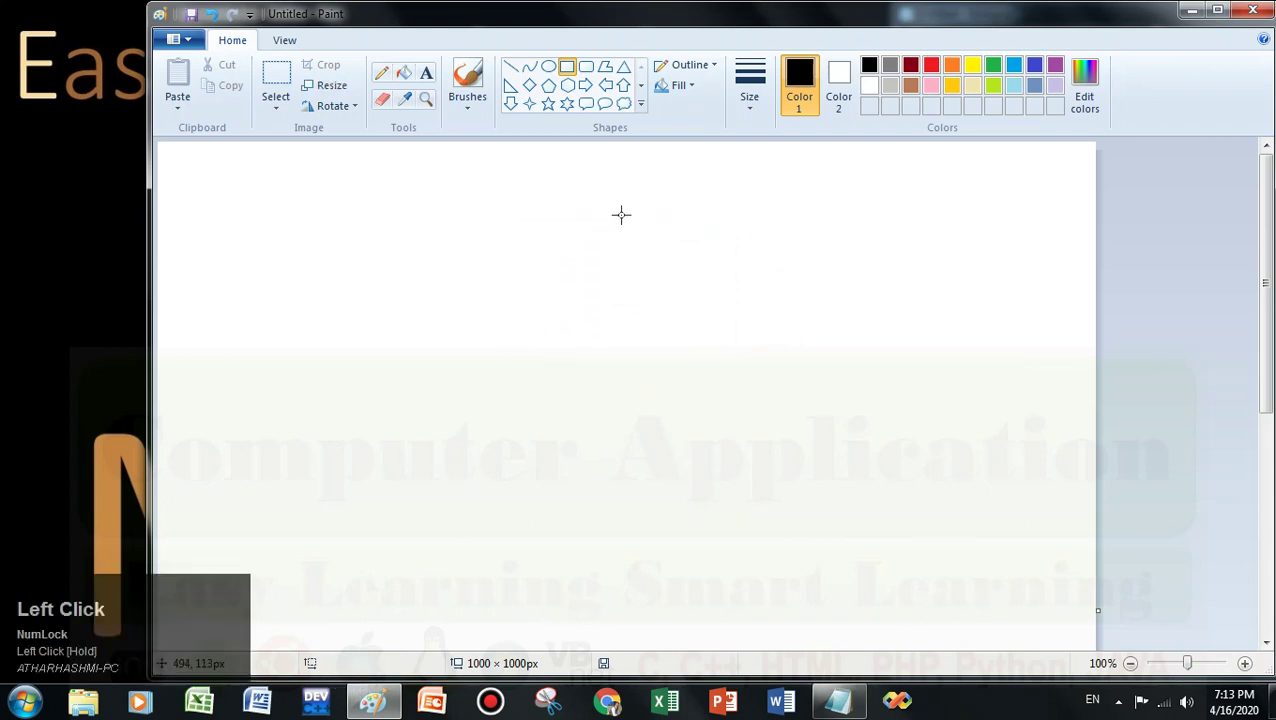
- Draw a constrained square about 150 × 150 px in the canvas's upper middle, adjust its position, and deselect it
left_click_drag(604, 213, 748, 436)
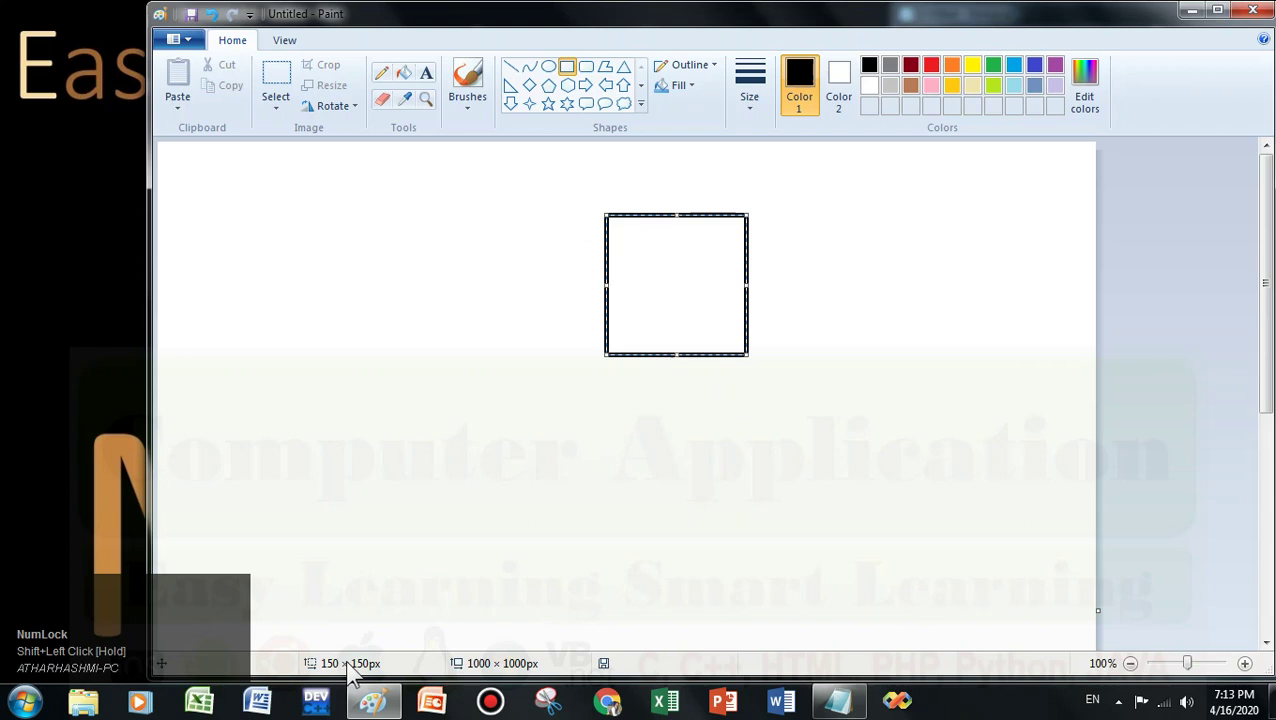
left_click(656, 264)
left_click_drag(656, 264, 696, 248)
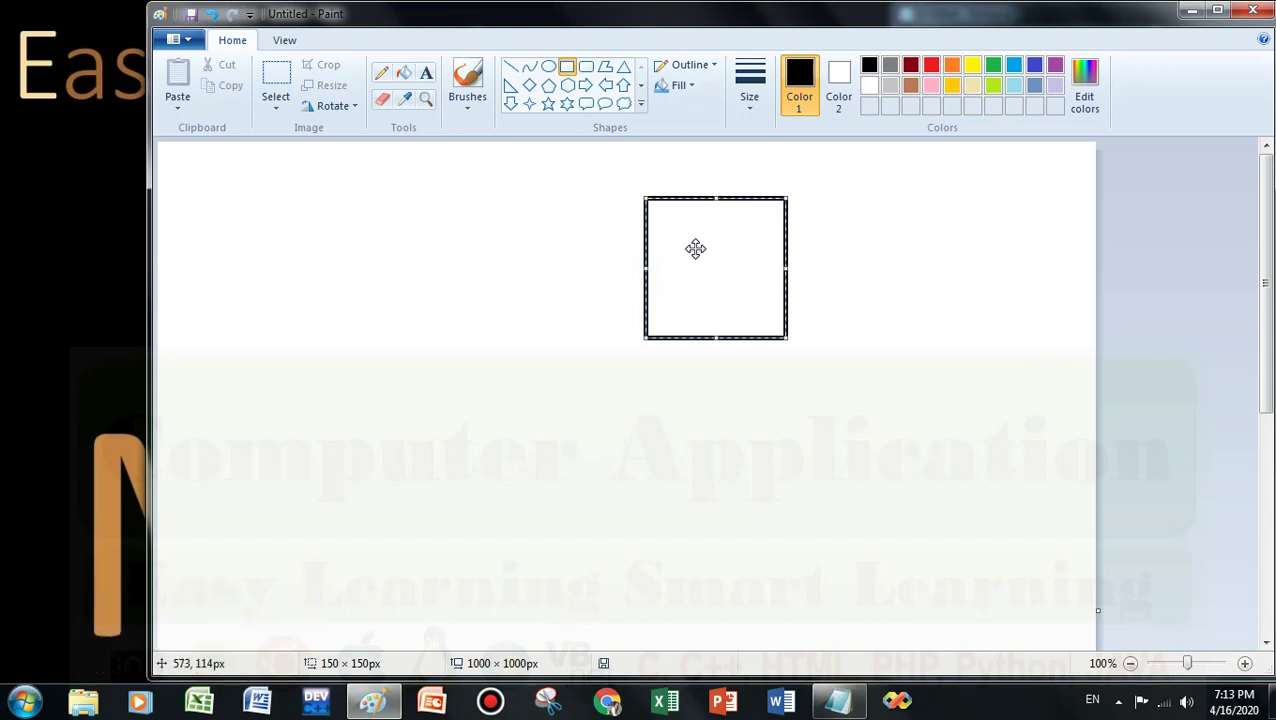
left_click(696, 248, "shift")
left_click_drag(696, 248, 658, 256)
left_click(803, 270)
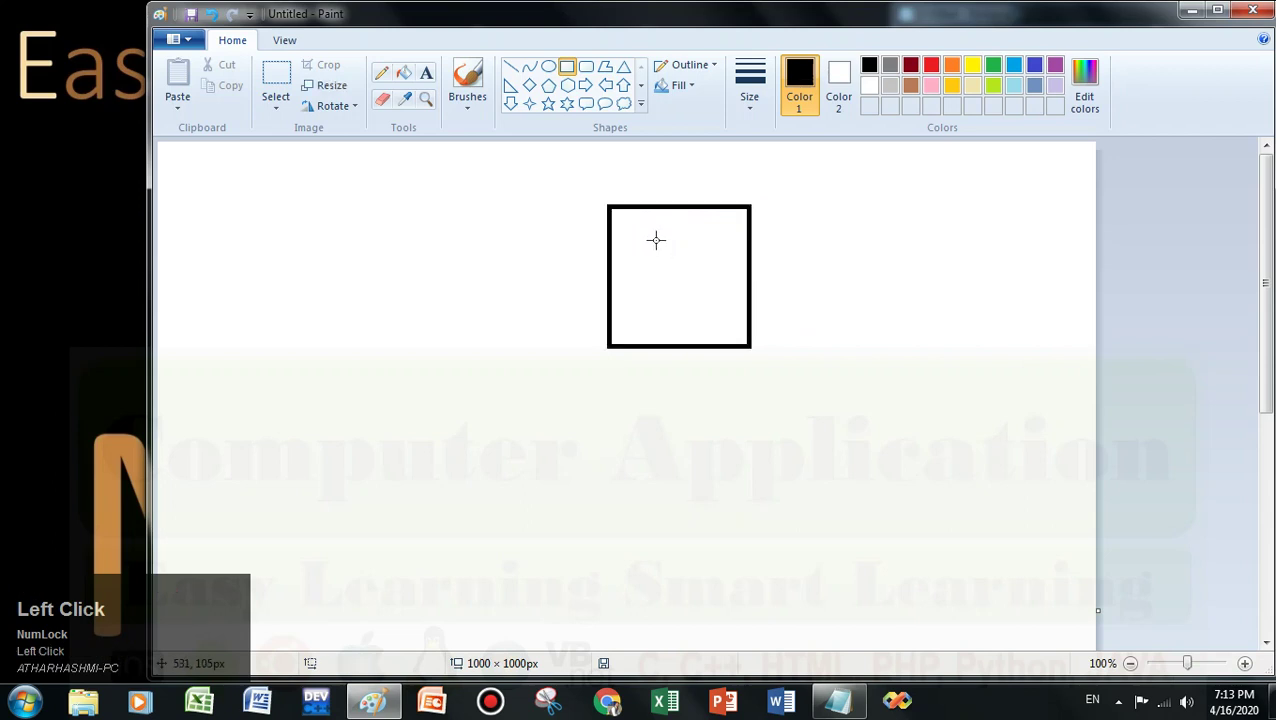
- Select the area around the square, move it left and slightly down on the canvas, and deselect it
left_click(285, 85)
left_click_drag(560, 183, 782, 379)
left_click_drag(638, 306, 528, 322)
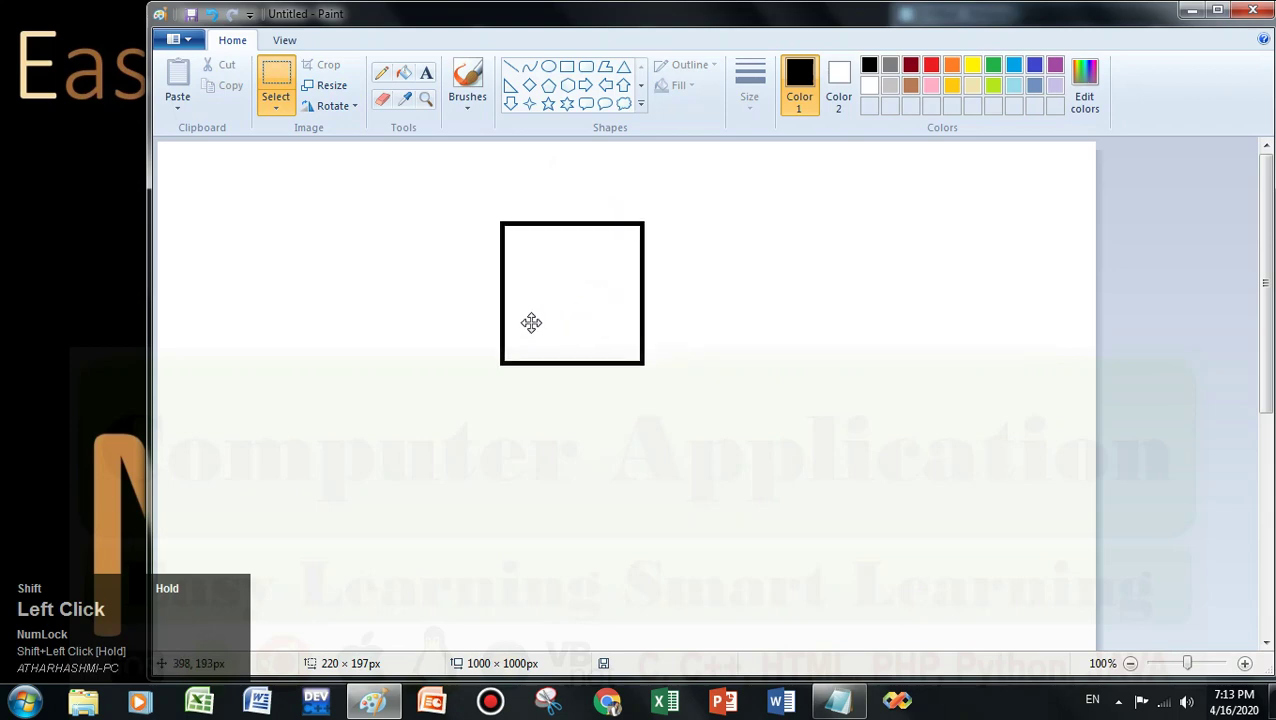
left_click(797, 308)
- Switch to Notepad and add the line "CTRL" below "Shift"
left_click(838, 700)
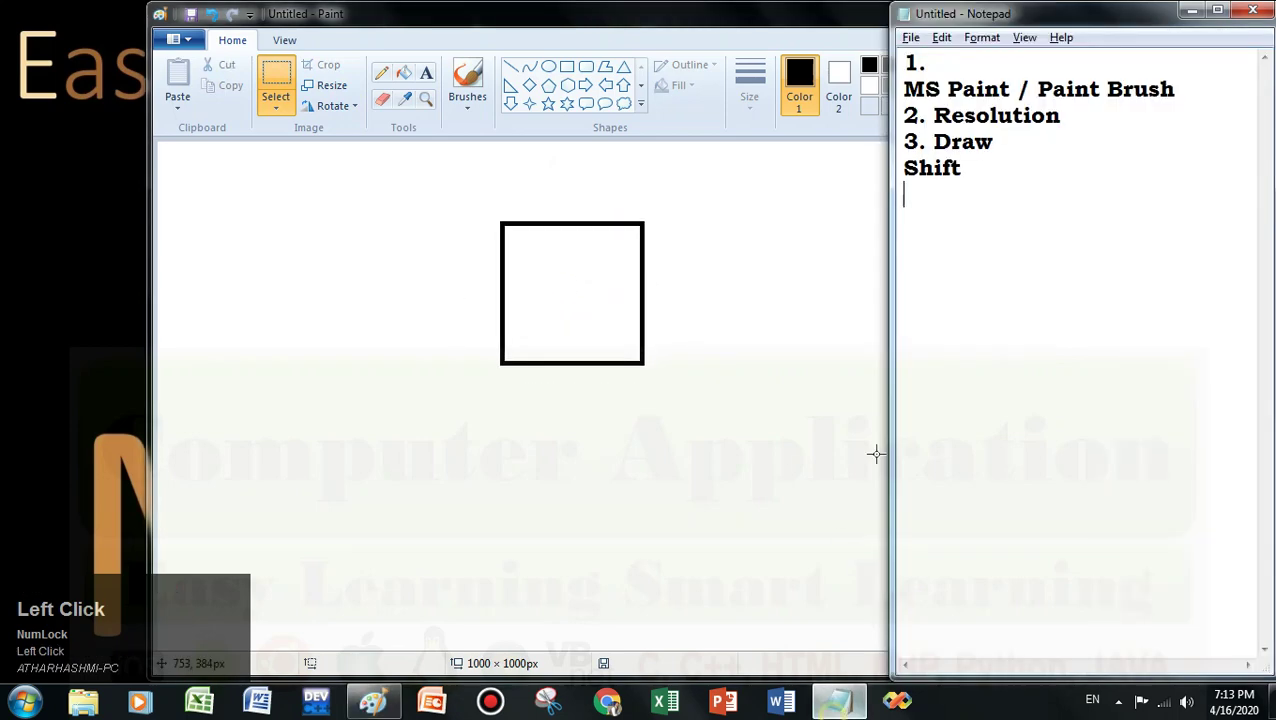
key("Return")
type("CTRL")
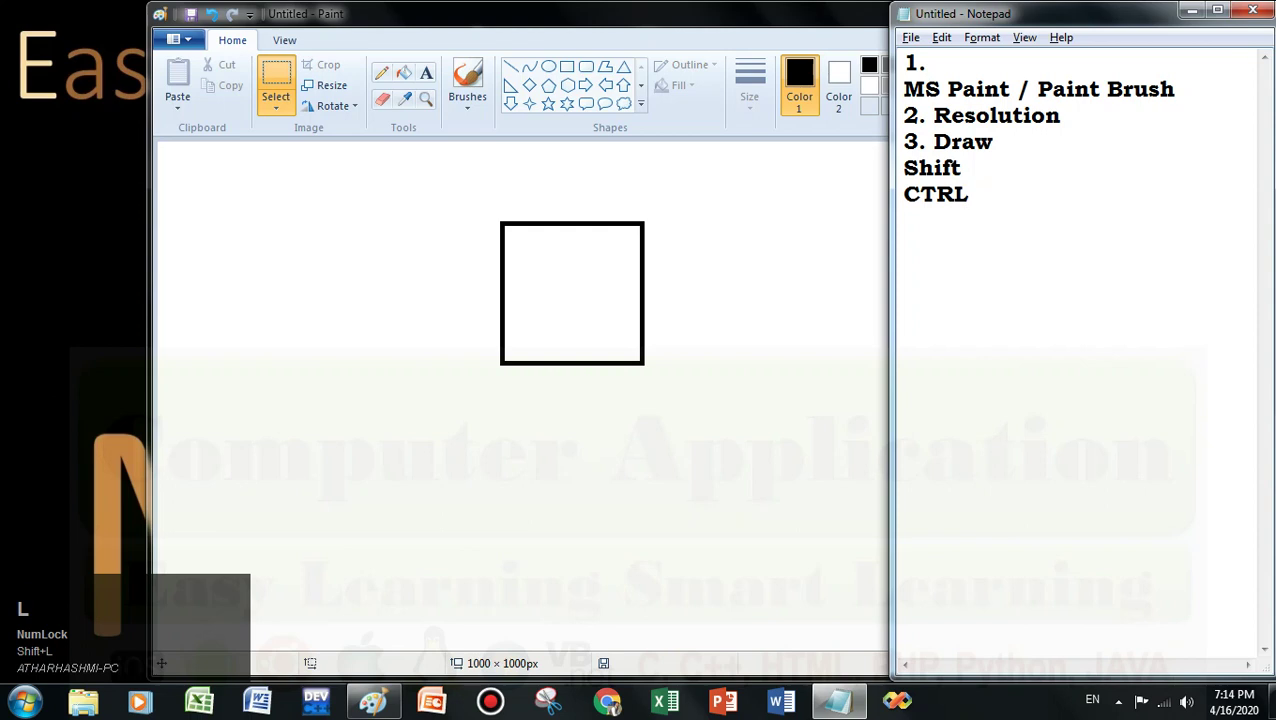
- Switch to Paint, select an area of about 201 × 205 px around the square, and place several copies of it across the canvas
key("Return")
left_click(258, 92)
left_click_drag(484, 209, 673, 401)
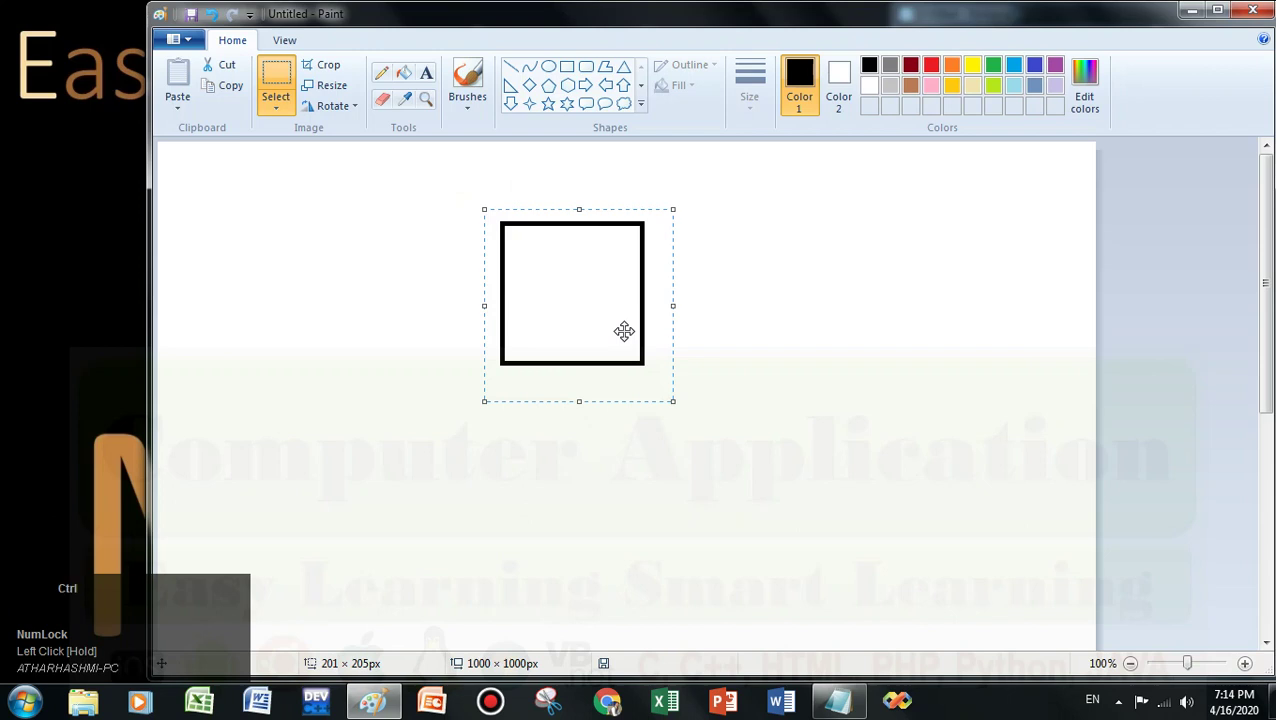
left_click_drag(541, 282, 883, 305, "ctrl")
left_click_drag(854, 346, 686, 384, "ctrl")
left_click_drag(649, 433, 702, 413, "ctrl")
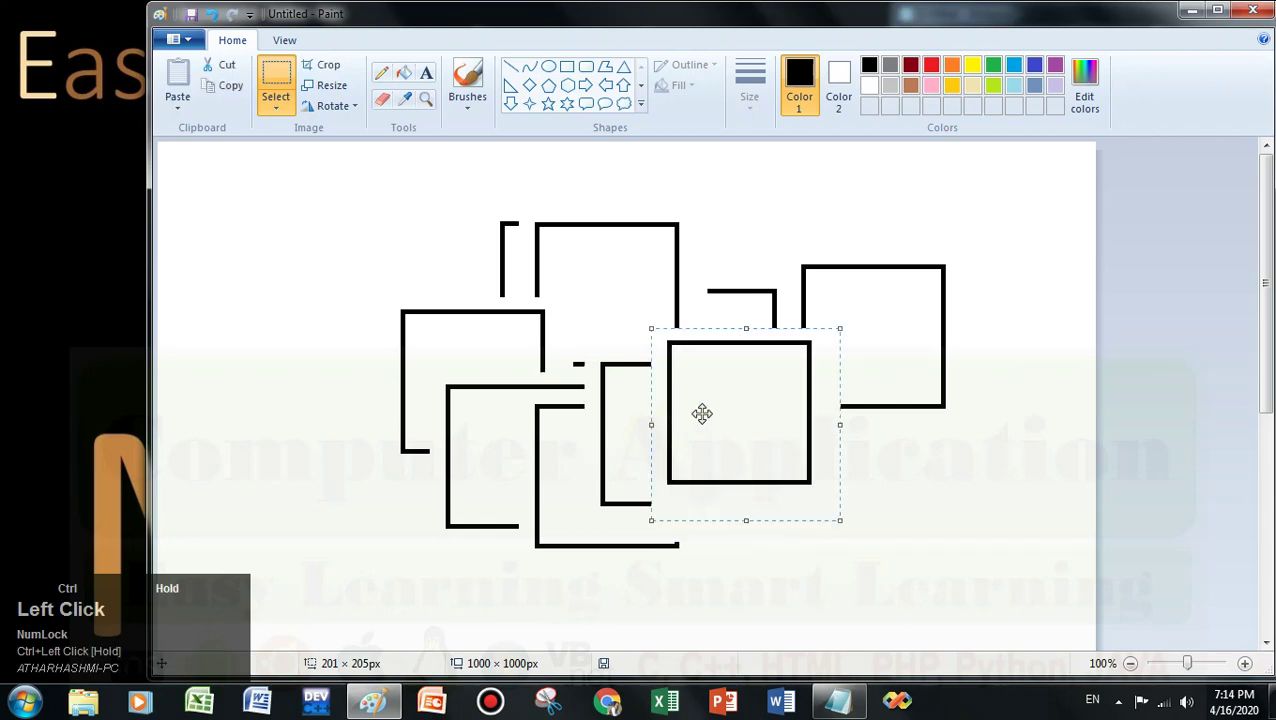
- Switch to Notepad and add the line "4. Selection" below "CTRL"
left_click(823, 704)
type("4. Selection")
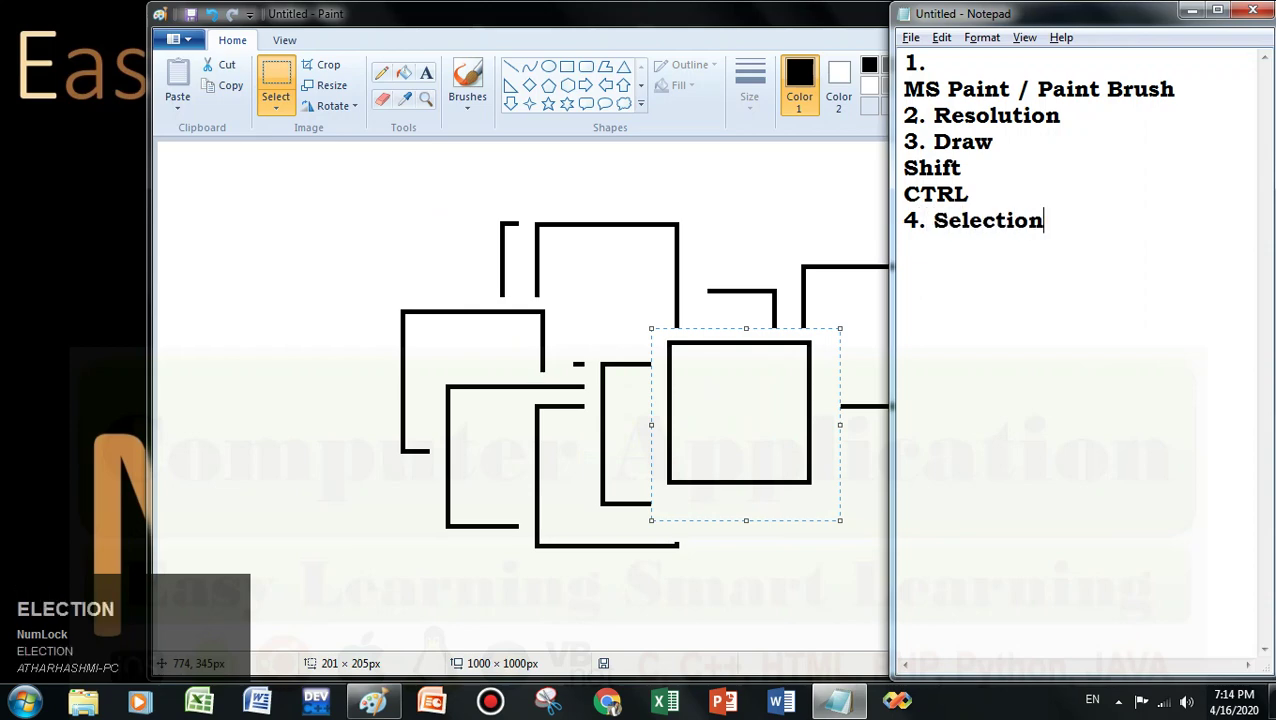
key("Return")
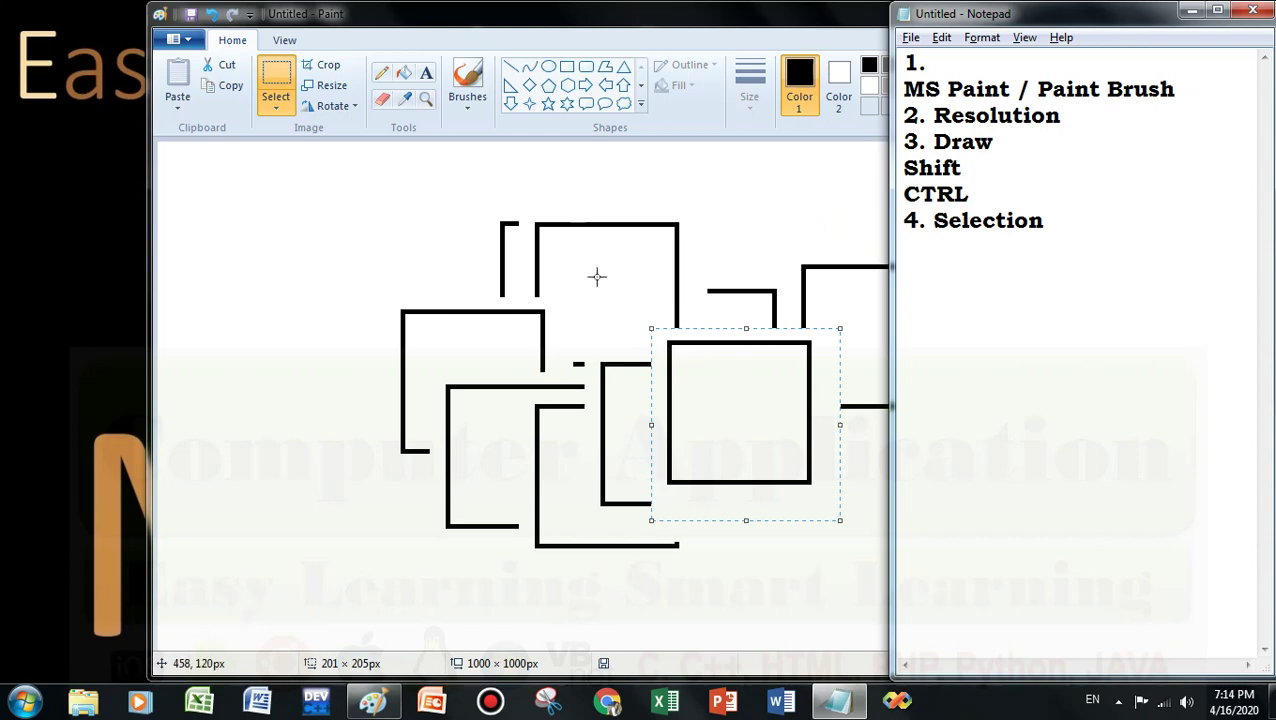
- Switch to Paint and delete all the squares with a rectangular selection of about 692 × 421 px
left_click(274, 104)
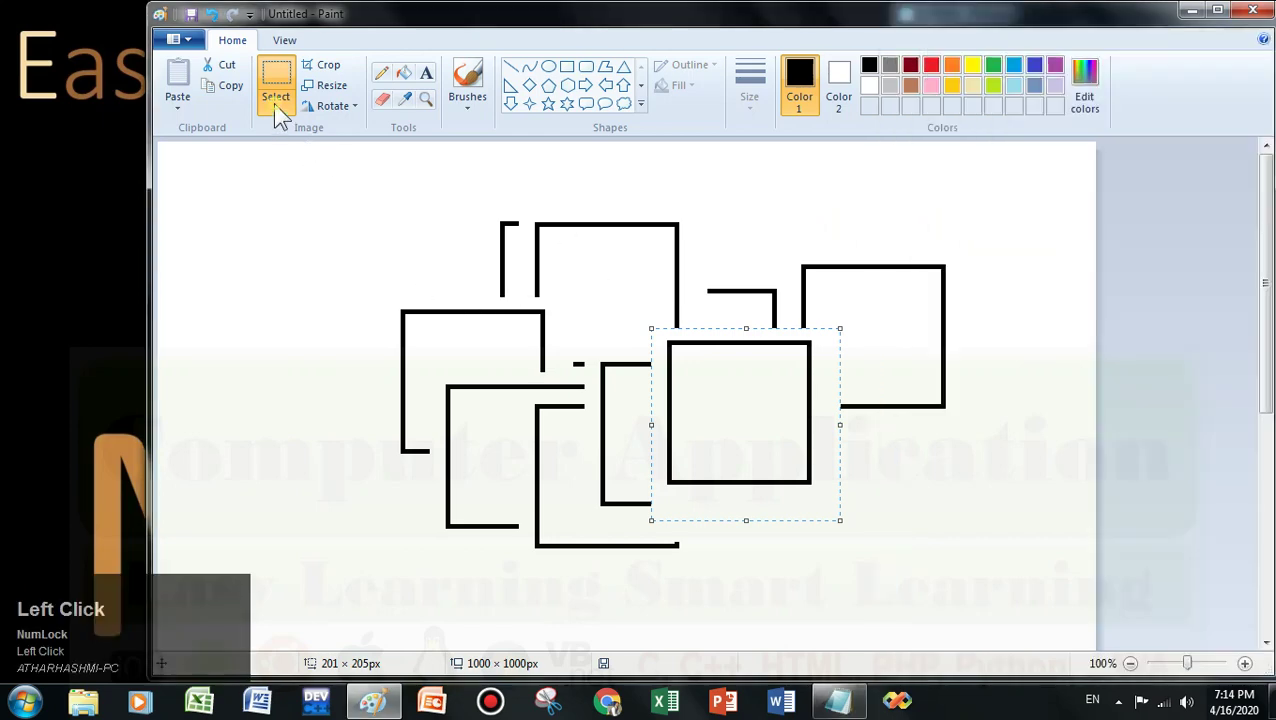
left_click(273, 103)
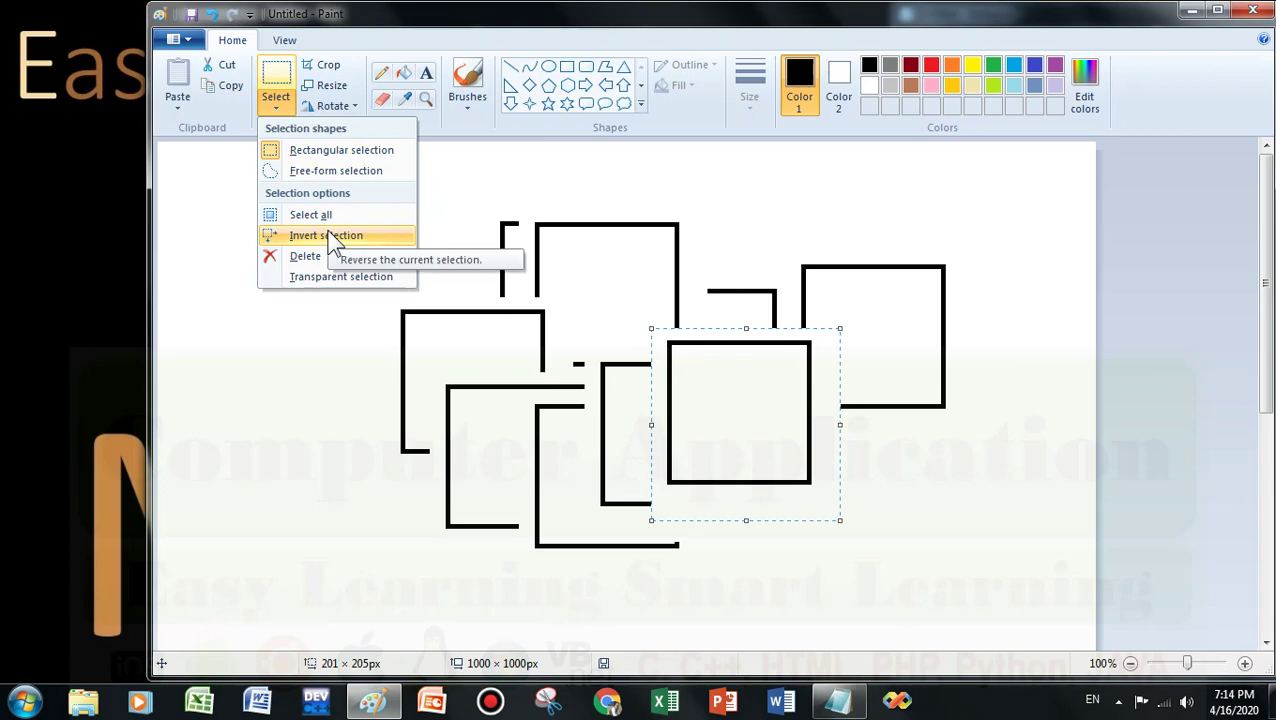
left_click(324, 156)
left_click_drag(329, 190, 977, 583)
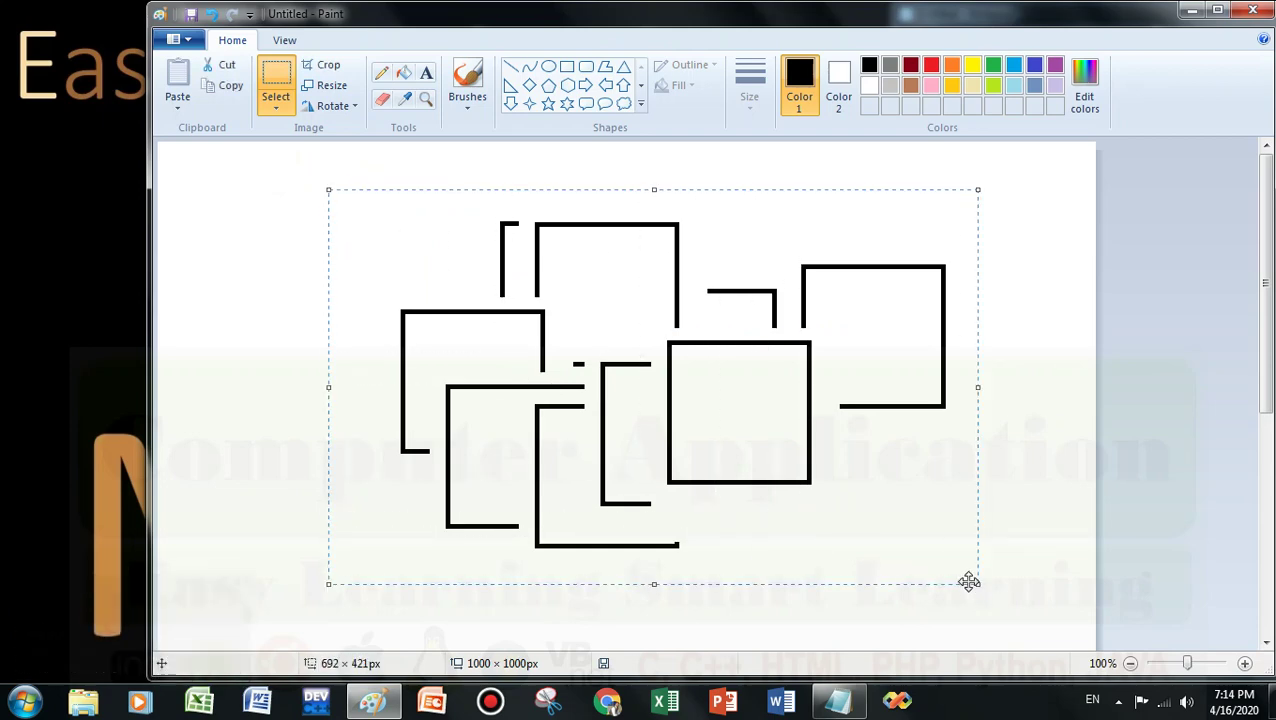
key("Delete")
- Draw a black rectangle about 155 × 180 px, then free-form select its upper-left corner and move that piece left
left_click(564, 67)
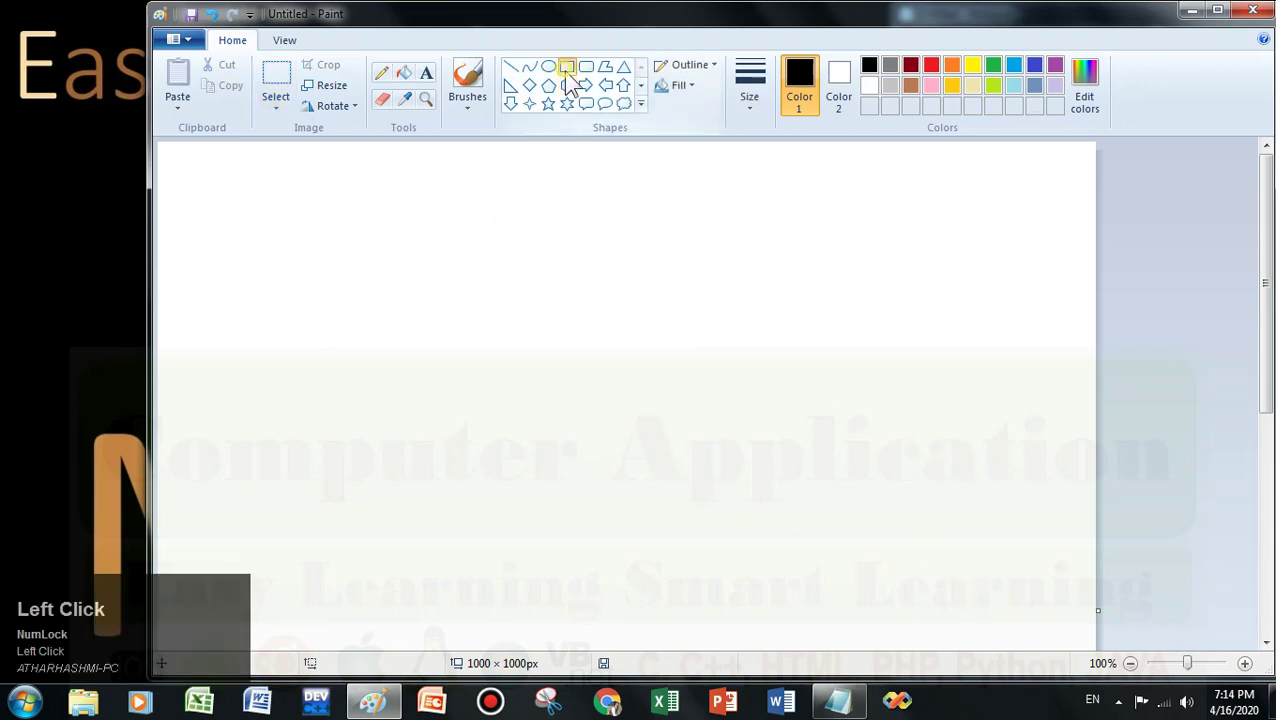
left_click_drag(665, 214, 808, 377)
left_click(276, 105)
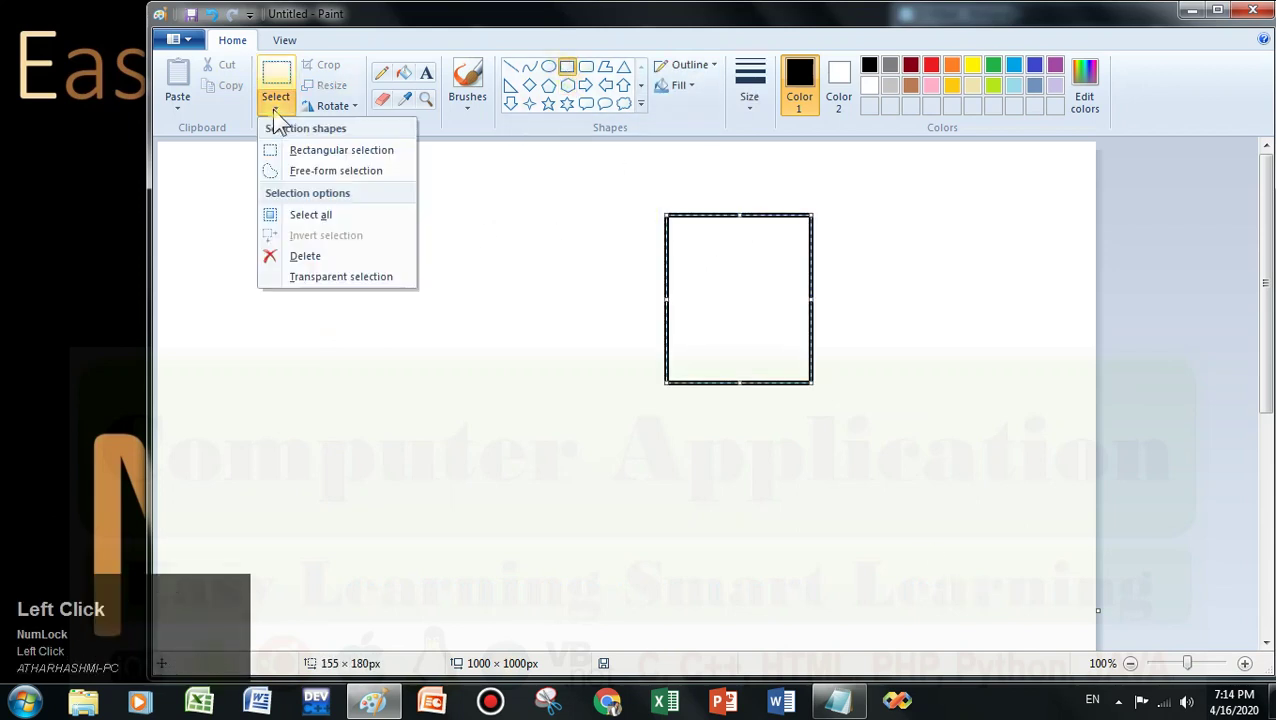
left_click(314, 171)
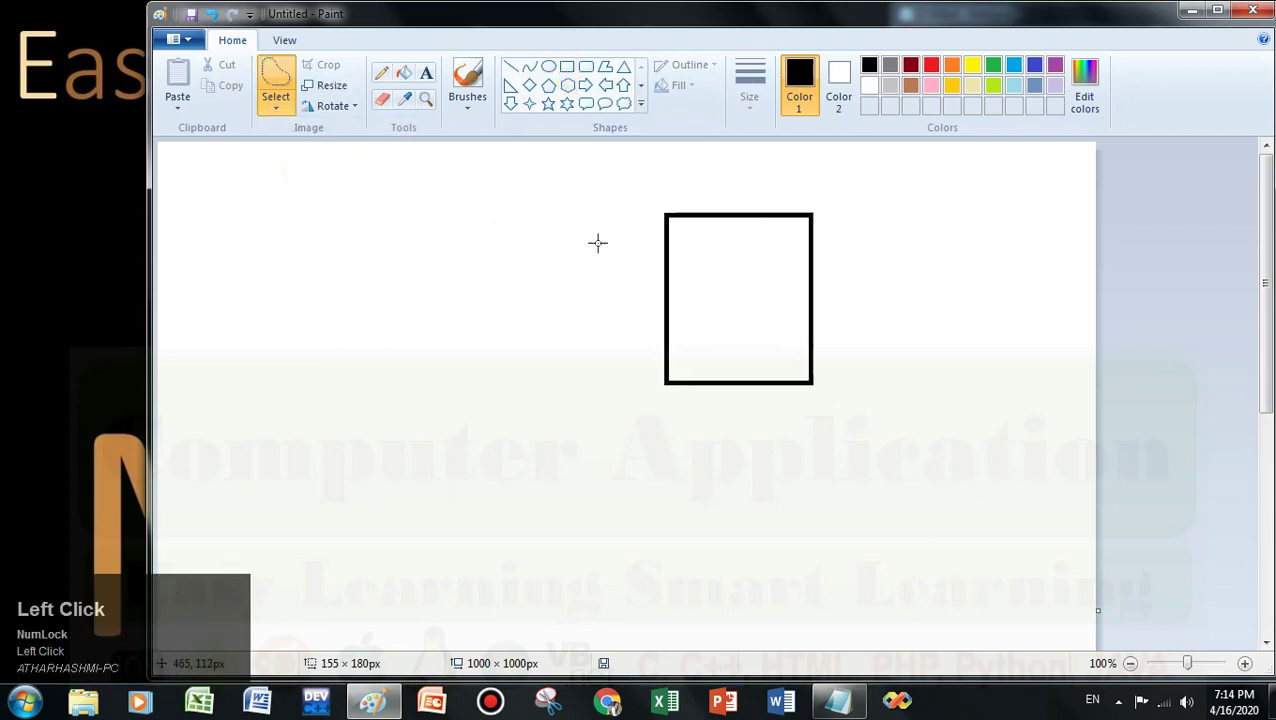
mouse_move(601, 243)
left_mouse_down()
mouse_move(587, 327)
mouse_move(624, 363)
mouse_move(714, 328)
mouse_move(764, 280)
mouse_move(780, 238)
mouse_move(762, 194)
mouse_move(694, 176)
mouse_move(661, 184)
mouse_move(552, 268)
mouse_move(500, 268)
left_mouse_up()
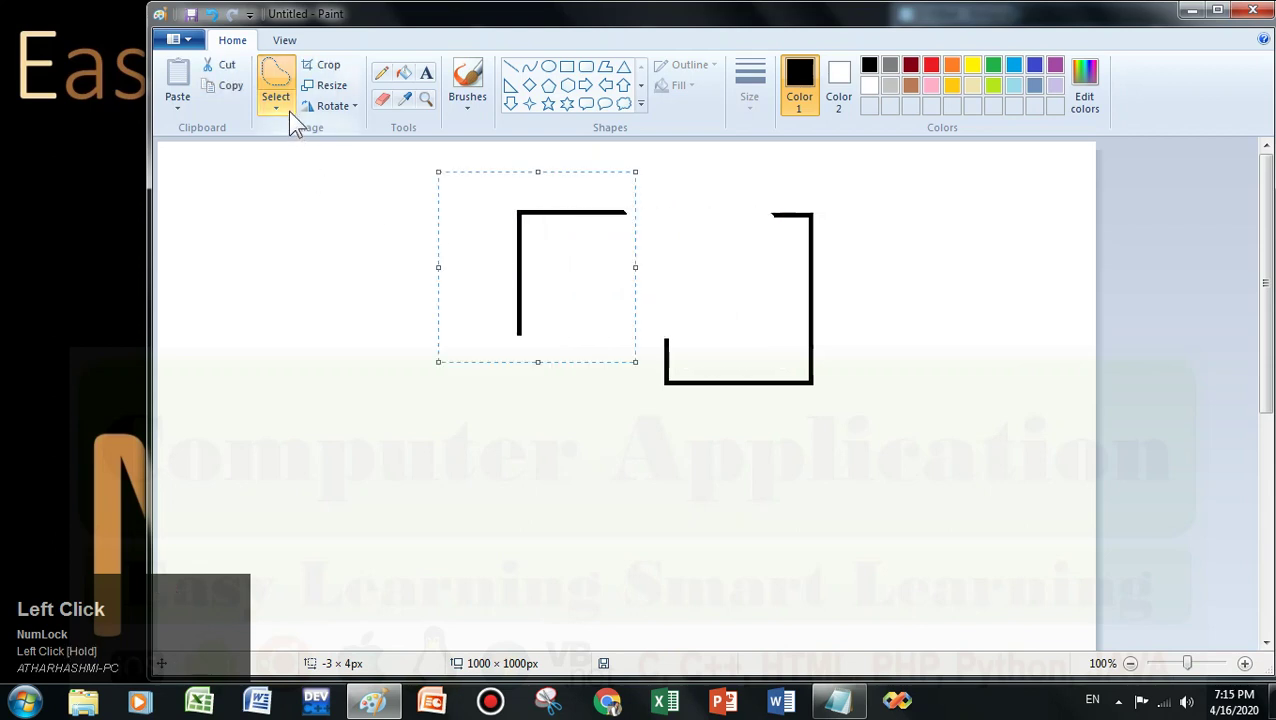
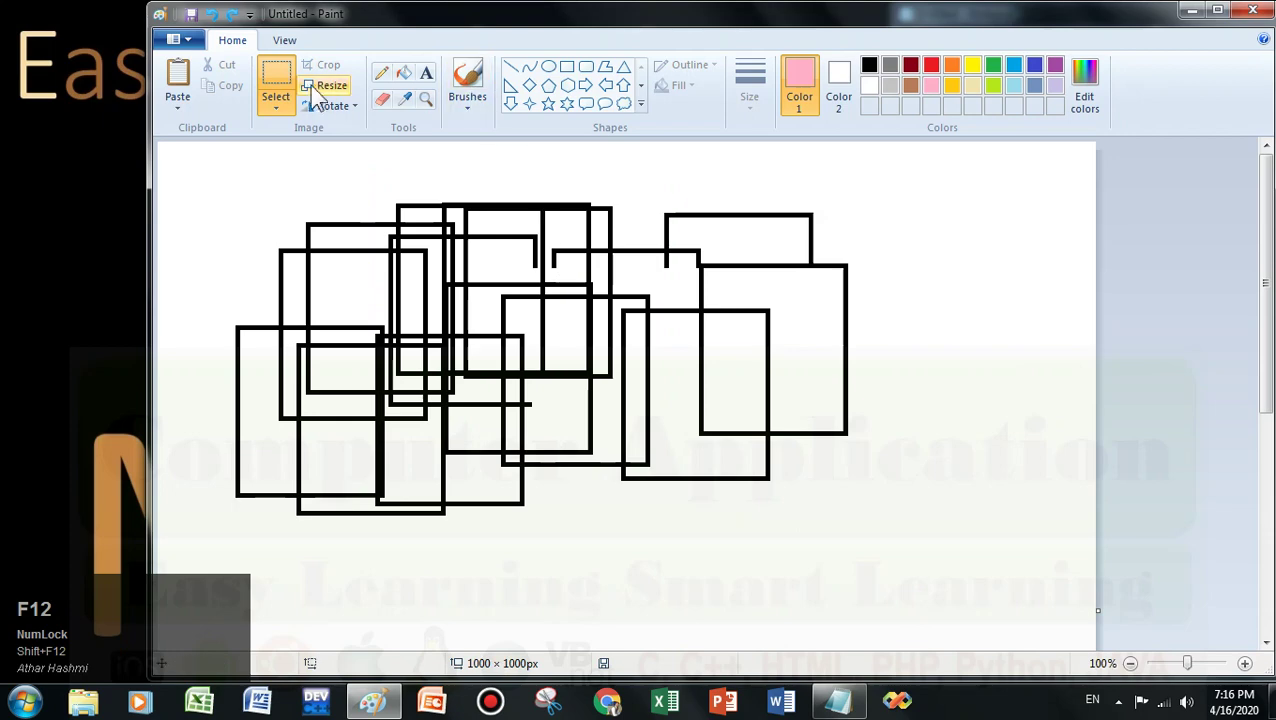
- Turn off transparent selection, then delete all the overlapping rectangles with a rectangular selection of about 789 × 375 px
left_click(275, 88)
left_click(281, 118)
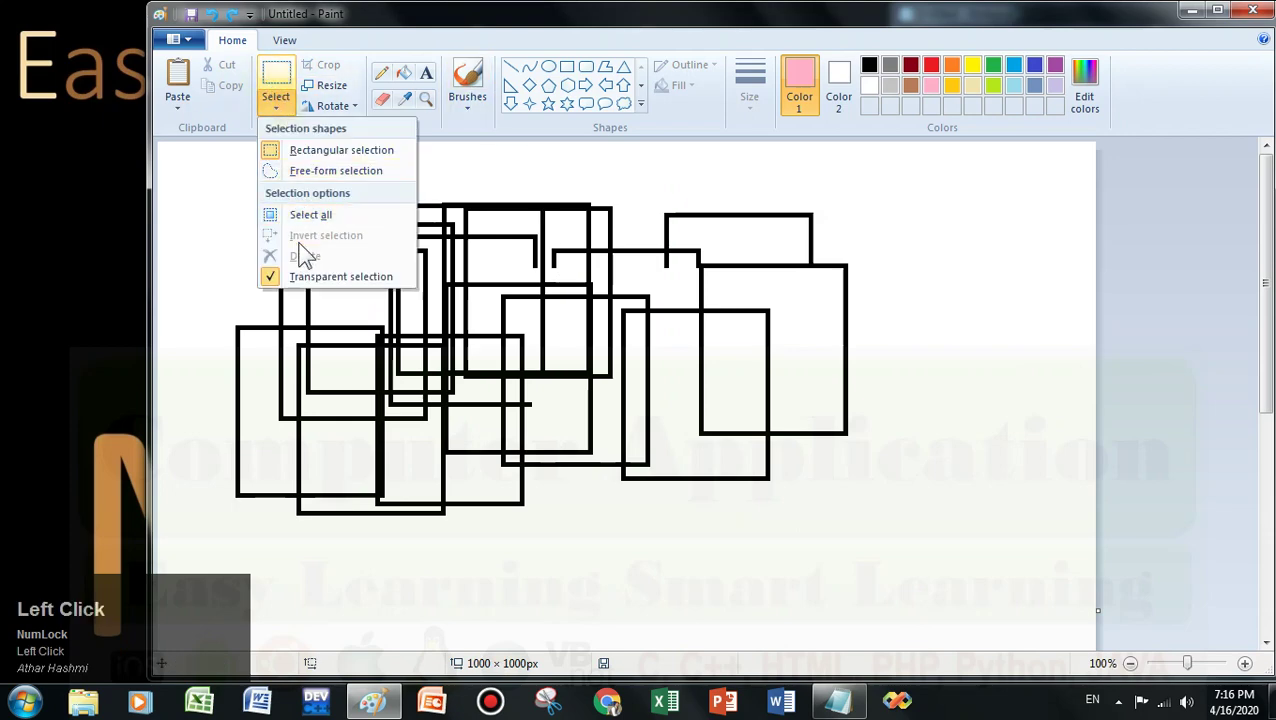
left_click(305, 273)
mouse_move(205, 538)
left_mouse_down()
mouse_move(562, 330)
mouse_move(943, 188)
left_mouse_up()
key("Delete")
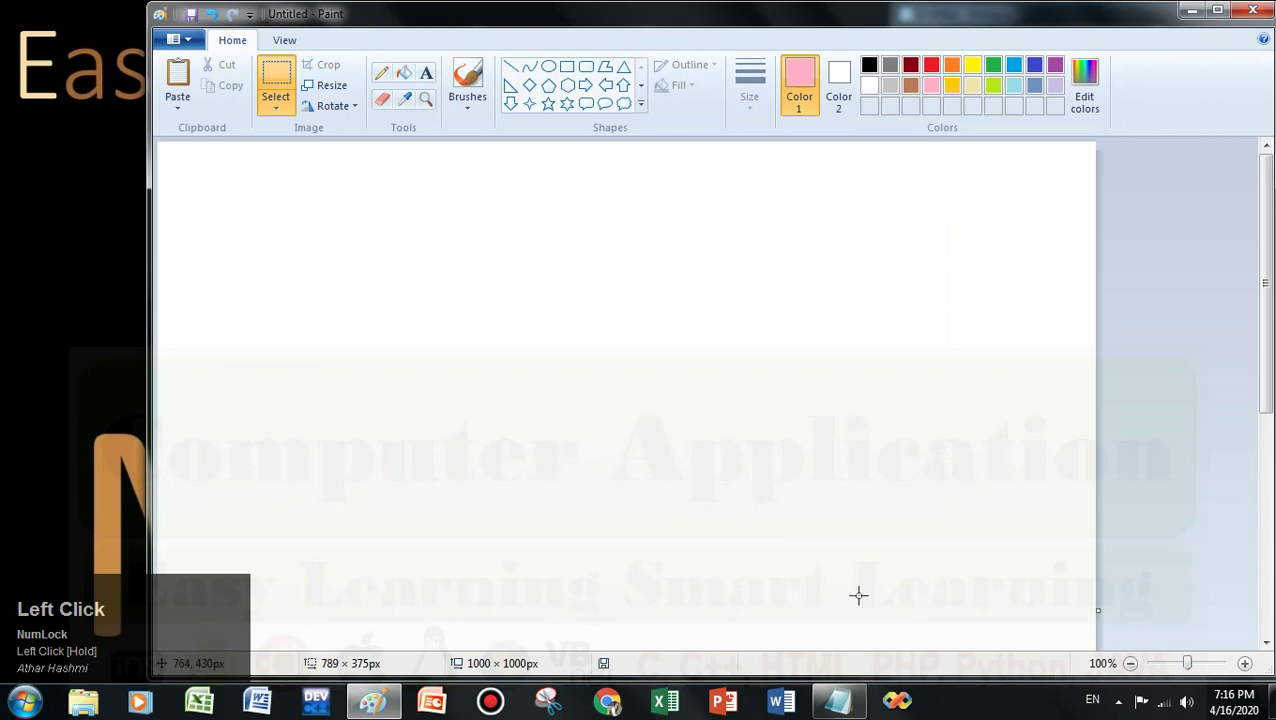
- Switch to Notepad and add the line "5. creating effect" below "4. Selection"
left_click(848, 700)
left_click(1055, 221)
key("Return")
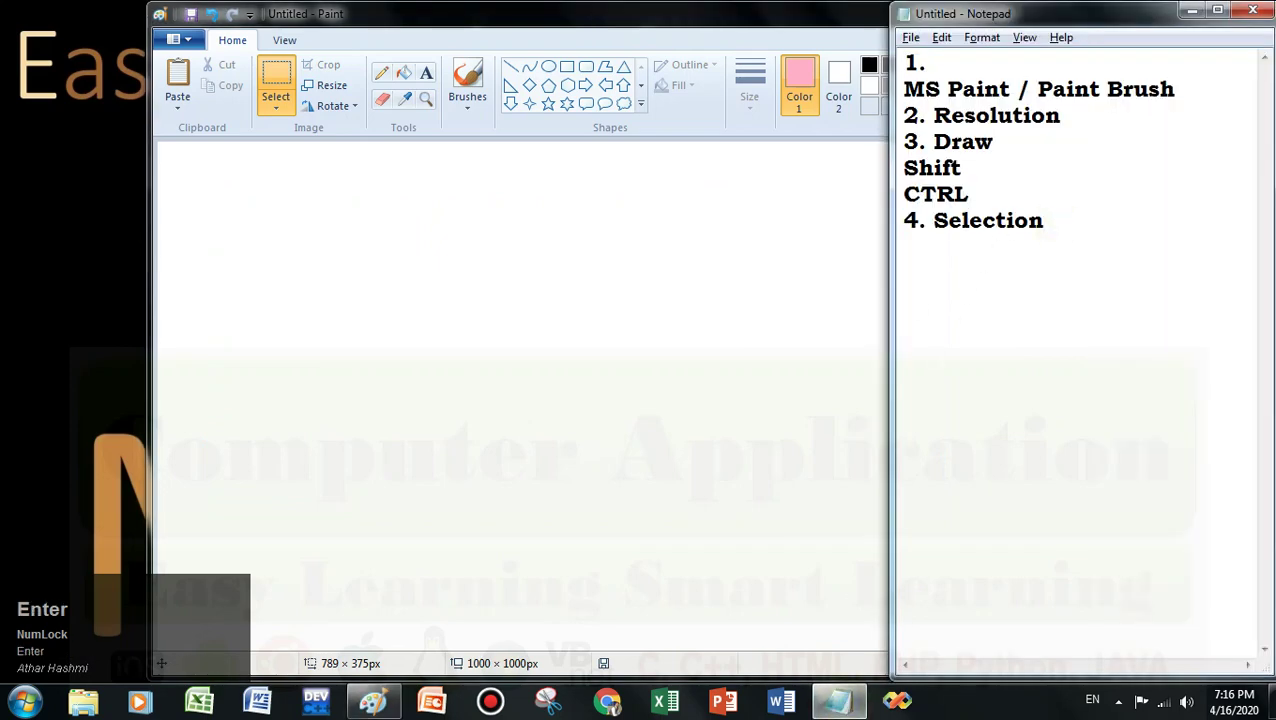
type("5. ")
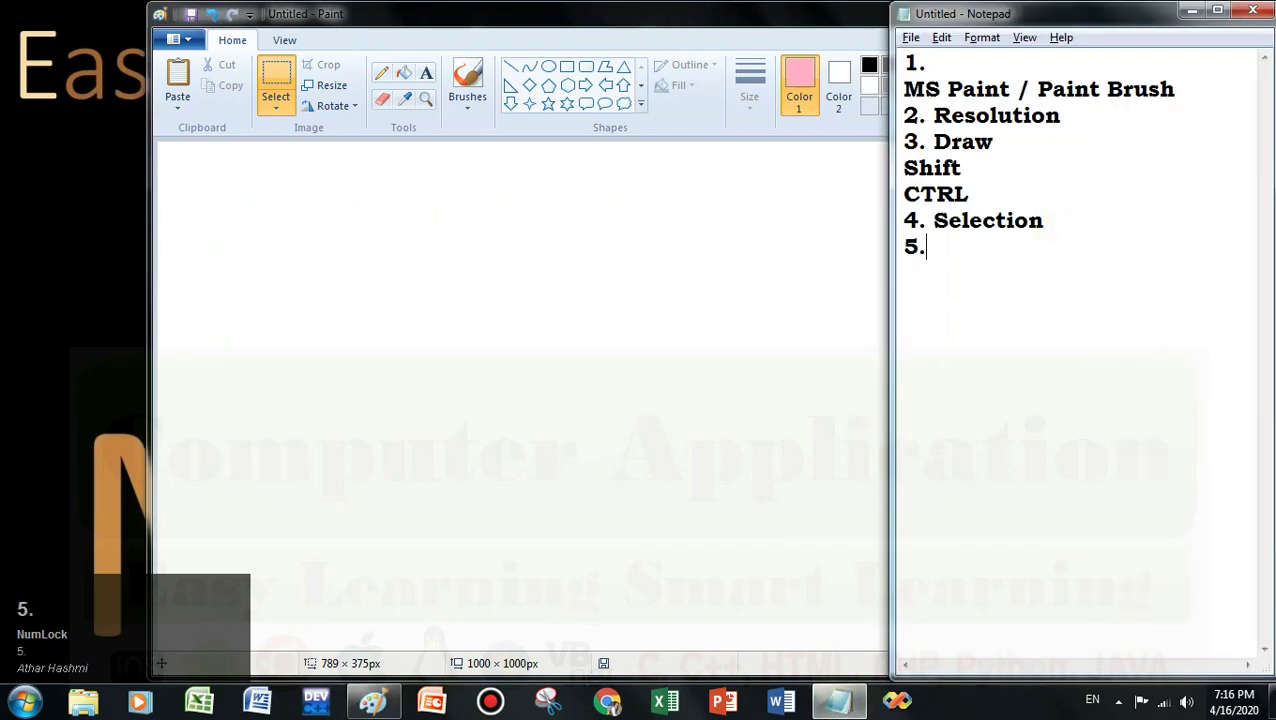
type("creating effect")
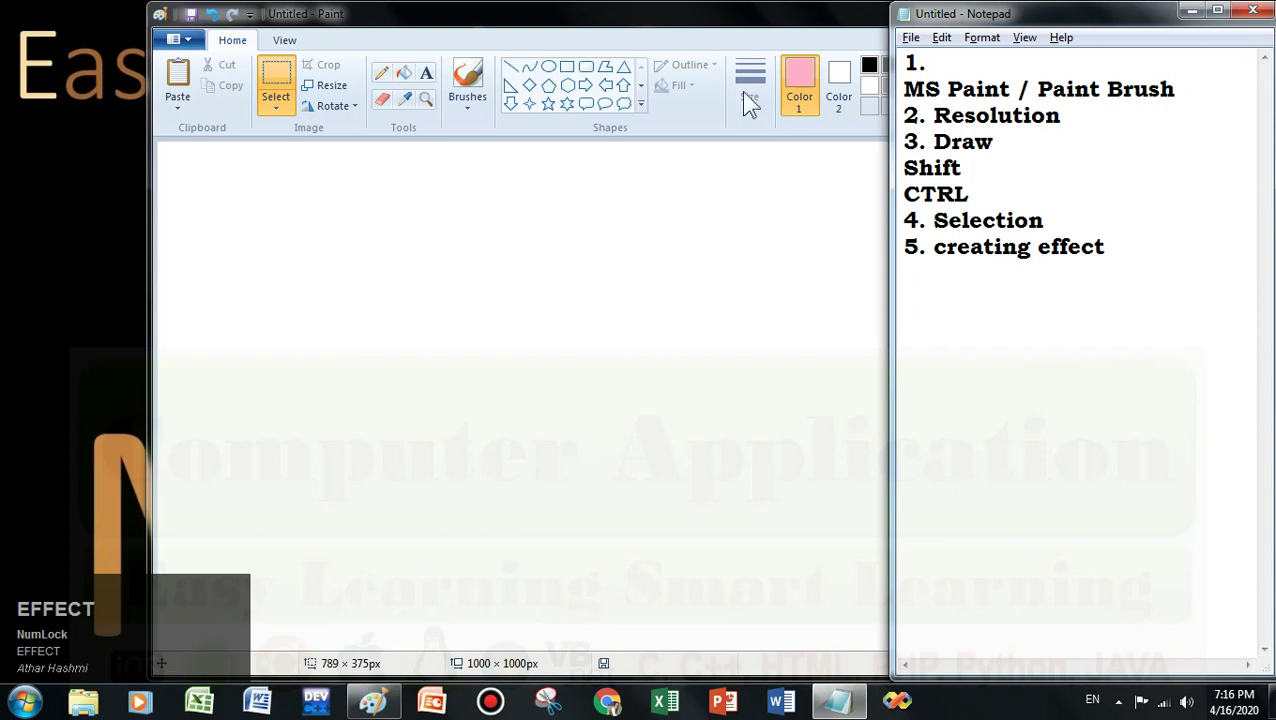
- Switch to Paint, draw a pink square about 240 × 240 px in the canvas's upper middle, and fill it with pink
left_click(790, 33)
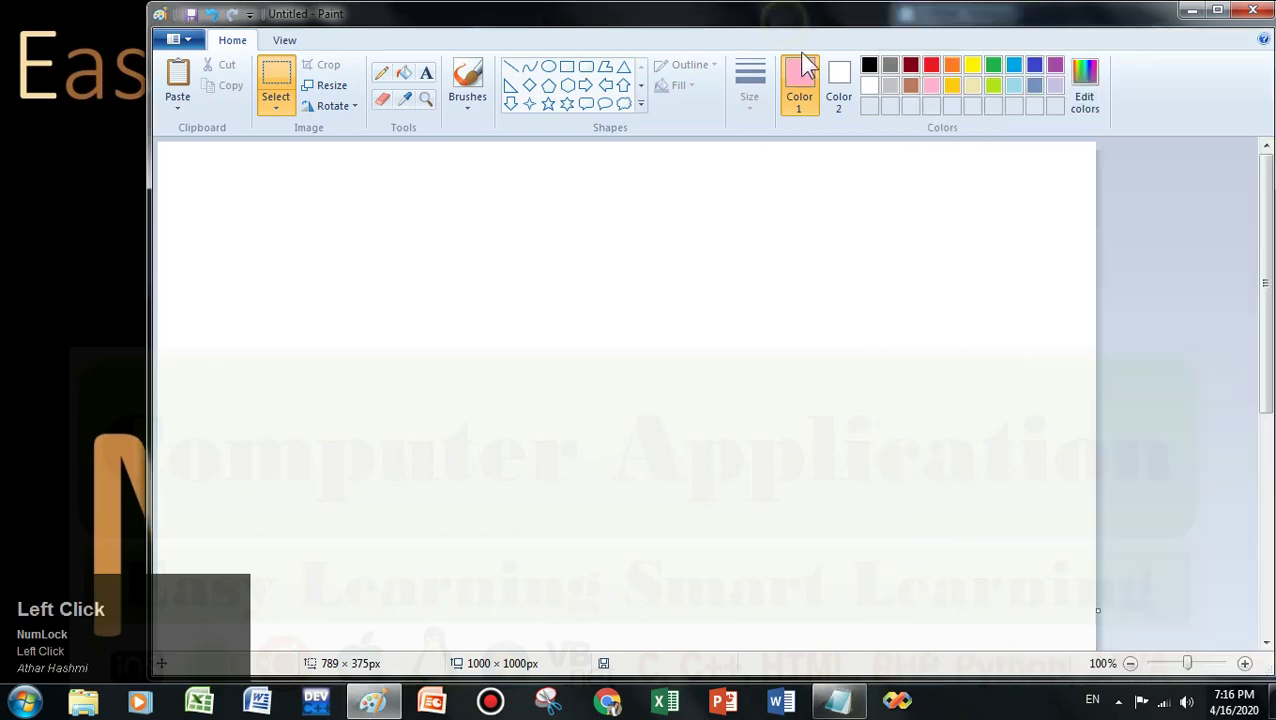
left_click(566, 66)
left_click_drag(633, 198, 859, 423)
left_click(403, 72)
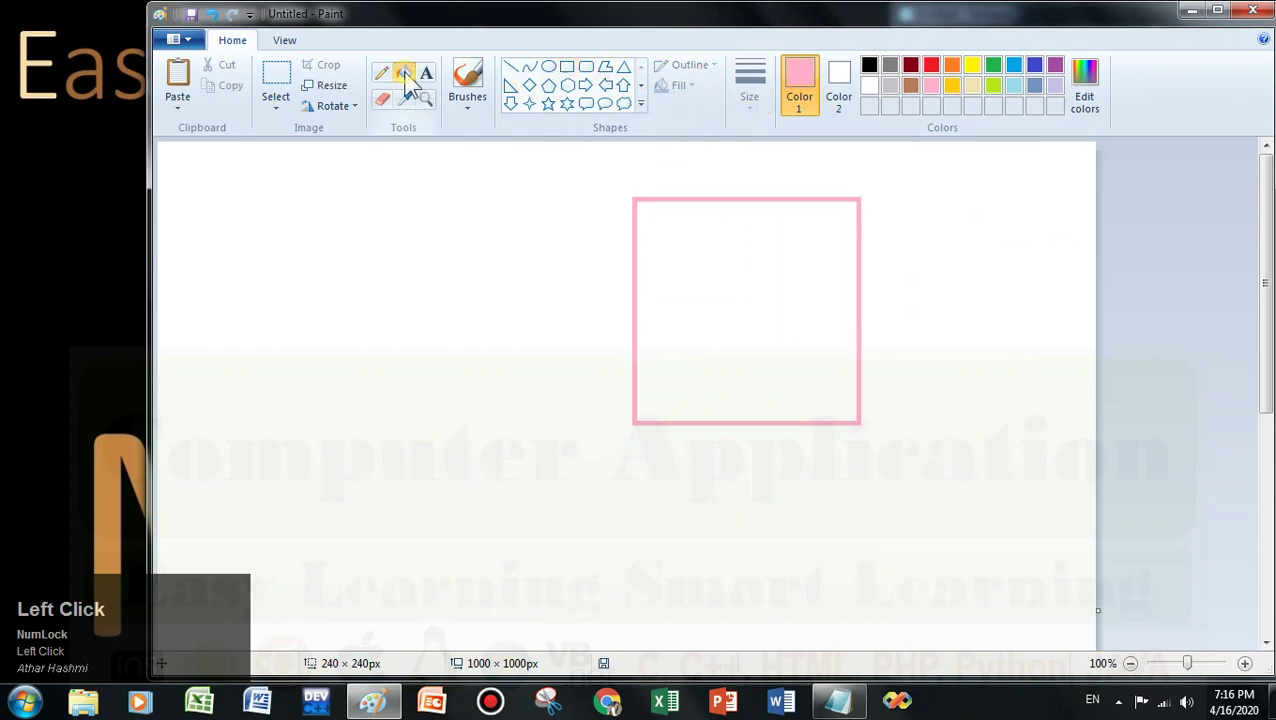
left_click(776, 247)
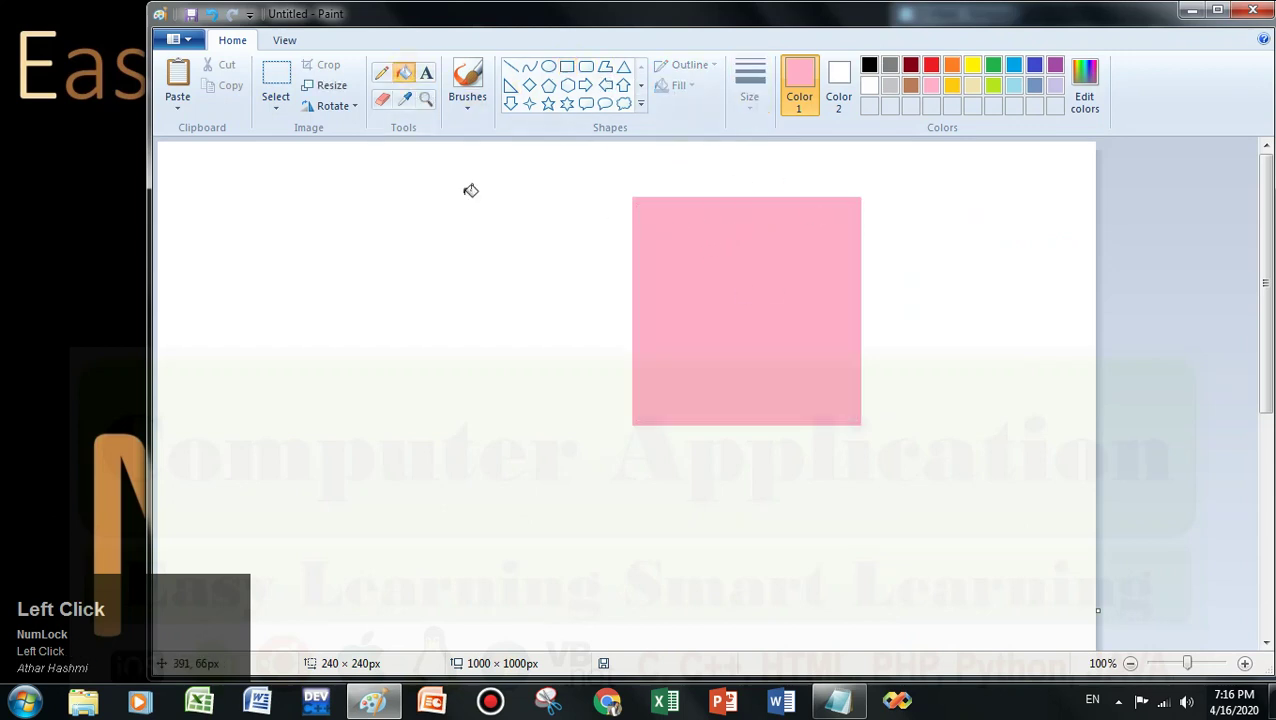
- Turn on transparent selection for the rectangular selection tool
left_click(279, 108)
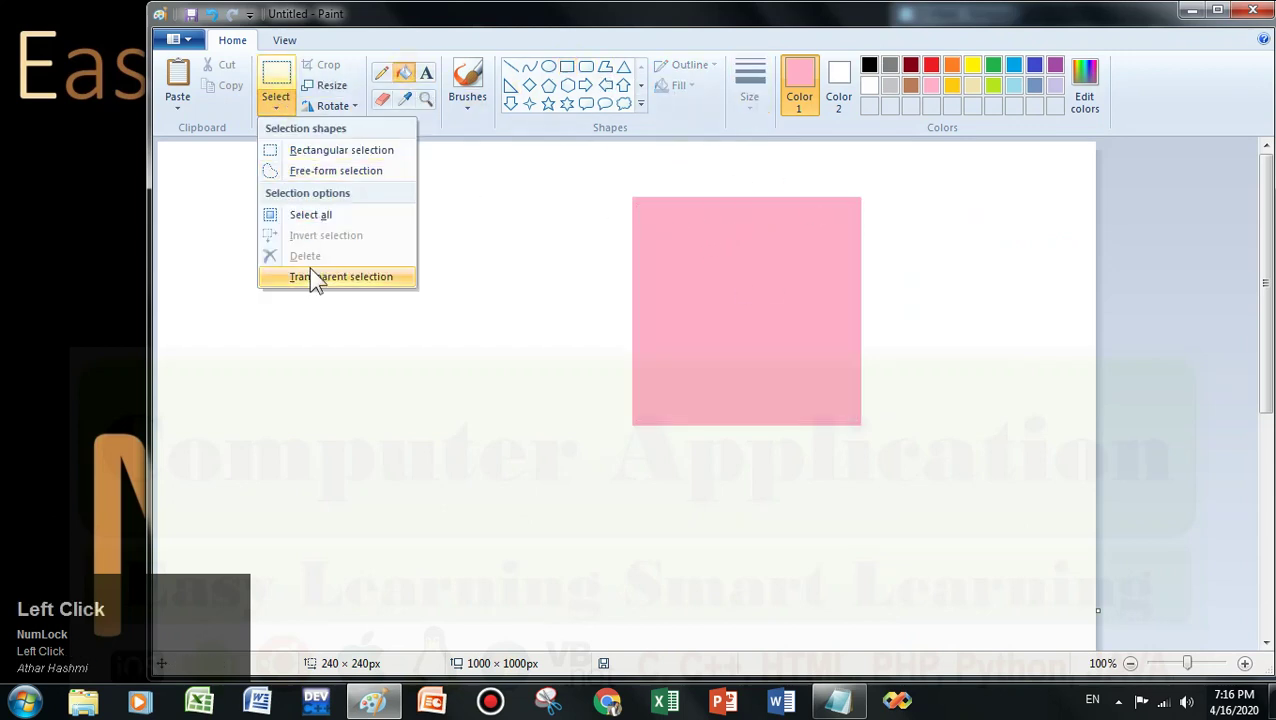
left_click(310, 272)
left_click(276, 74)
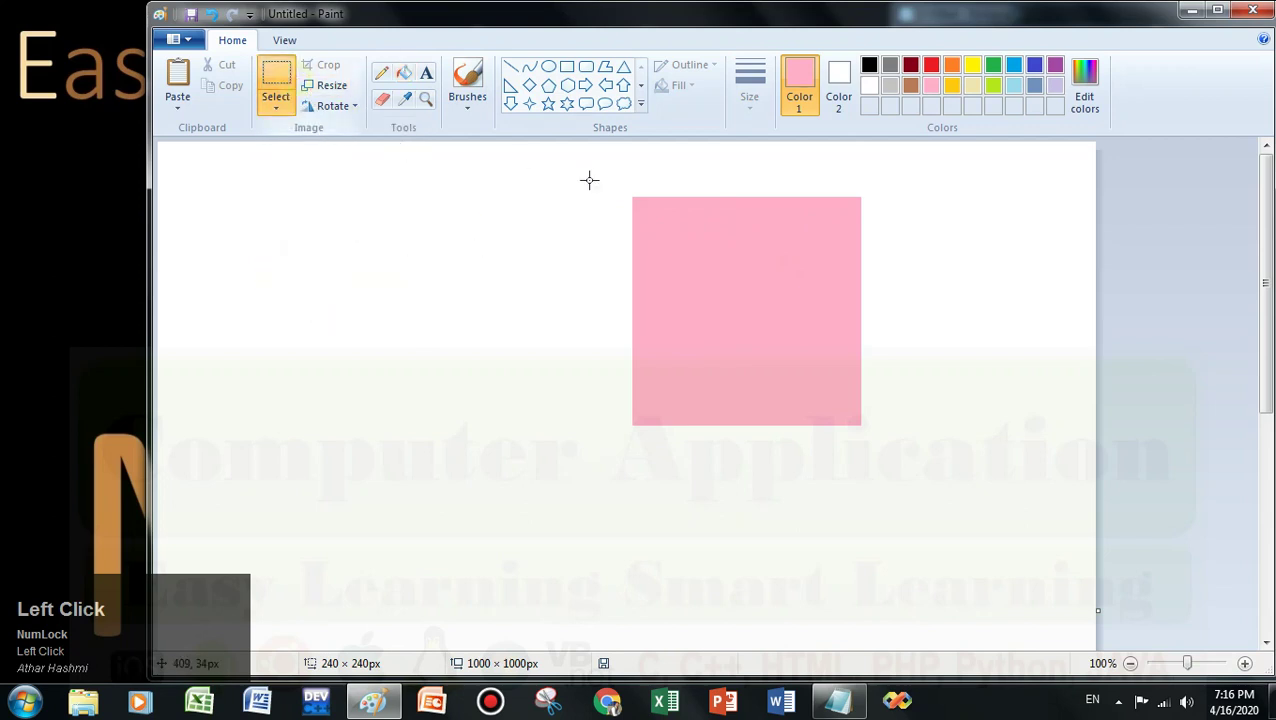
- Select about 300 × 308 px around the filled square, try smearing it across the canvas, and undo the trail and the fill
left_click_drag(613, 182, 893, 470)
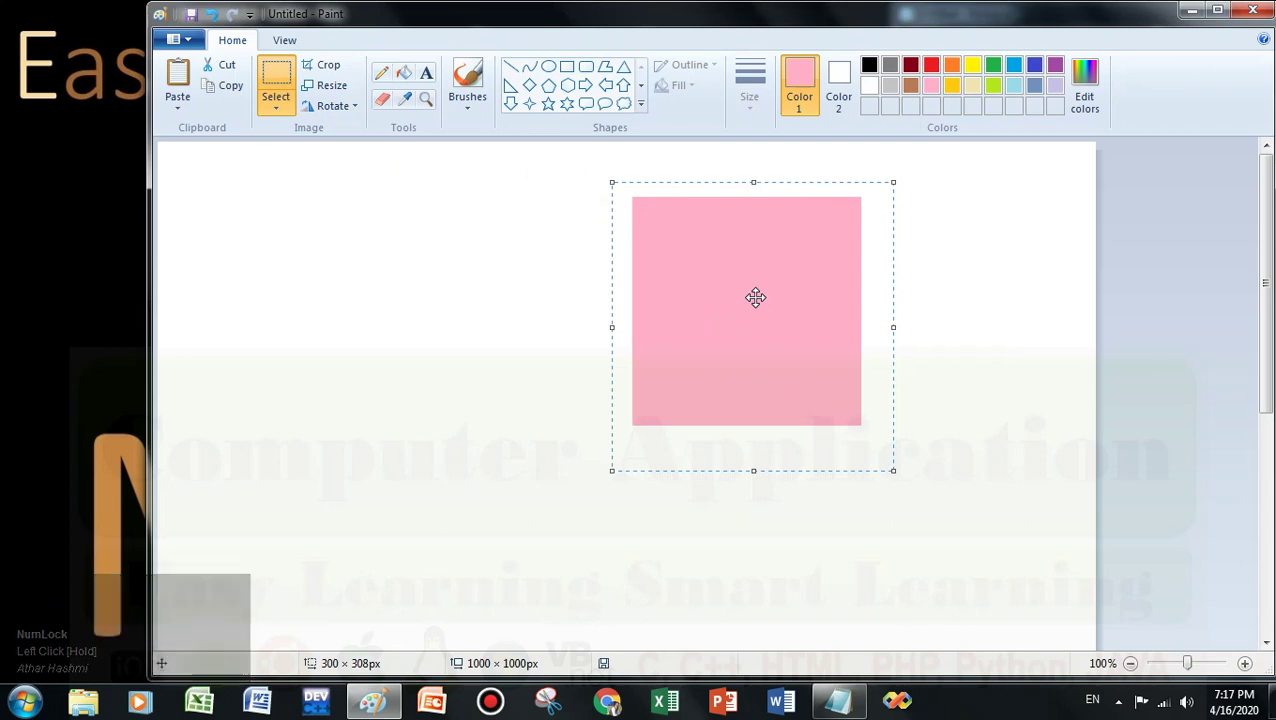
left_click_drag(755, 297, 755, 297)
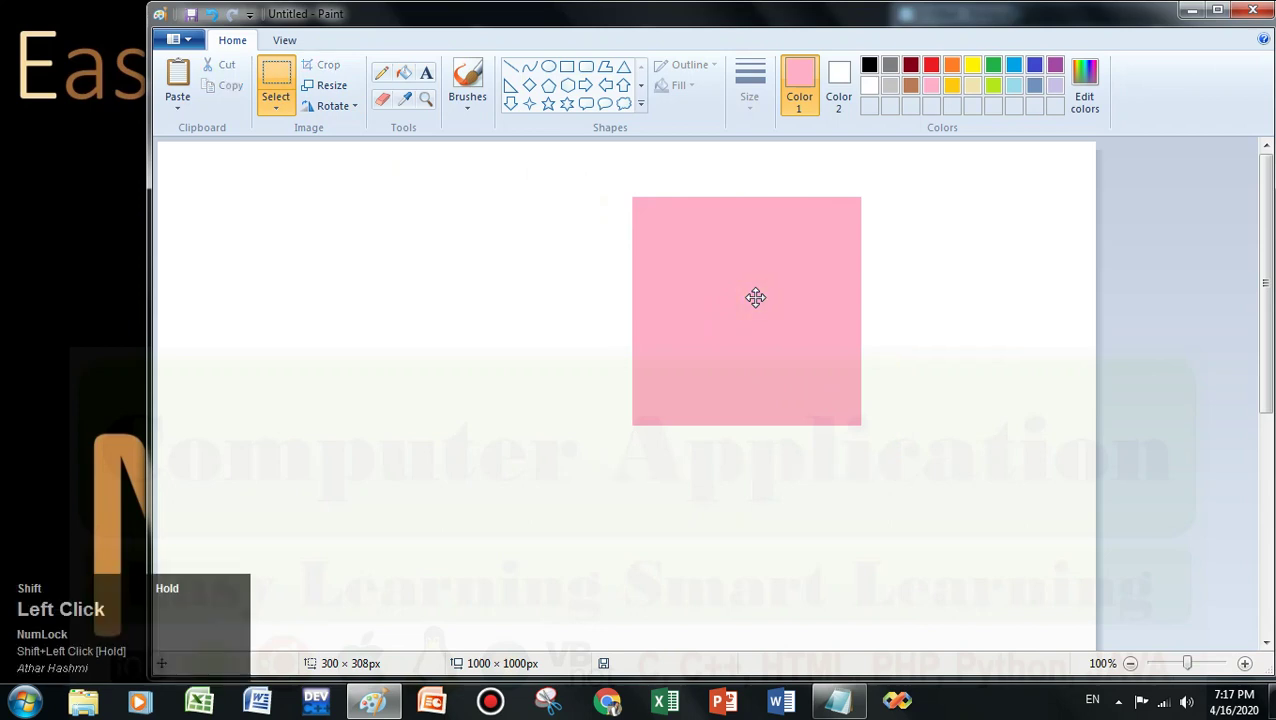
mouse_move(755, 297)
left_mouse_down()
mouse_move(607, 295)
mouse_move(485, 333)
mouse_move(473, 356)
mouse_move(571, 425)
mouse_move(548, 462)
mouse_move(454, 507)
mouse_move(556, 520)
mouse_move(713, 506)
mouse_move(845, 556)
left_mouse_up()
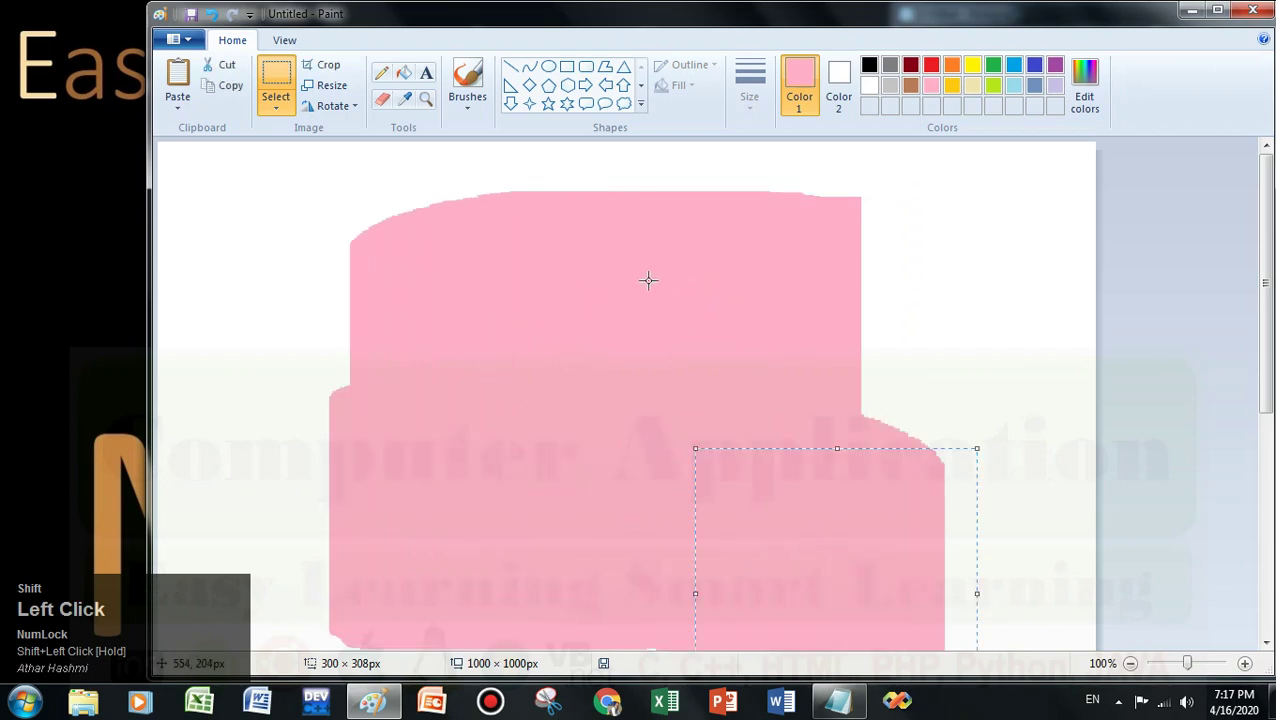
key("ctrl+z")
key("ctrl+z")
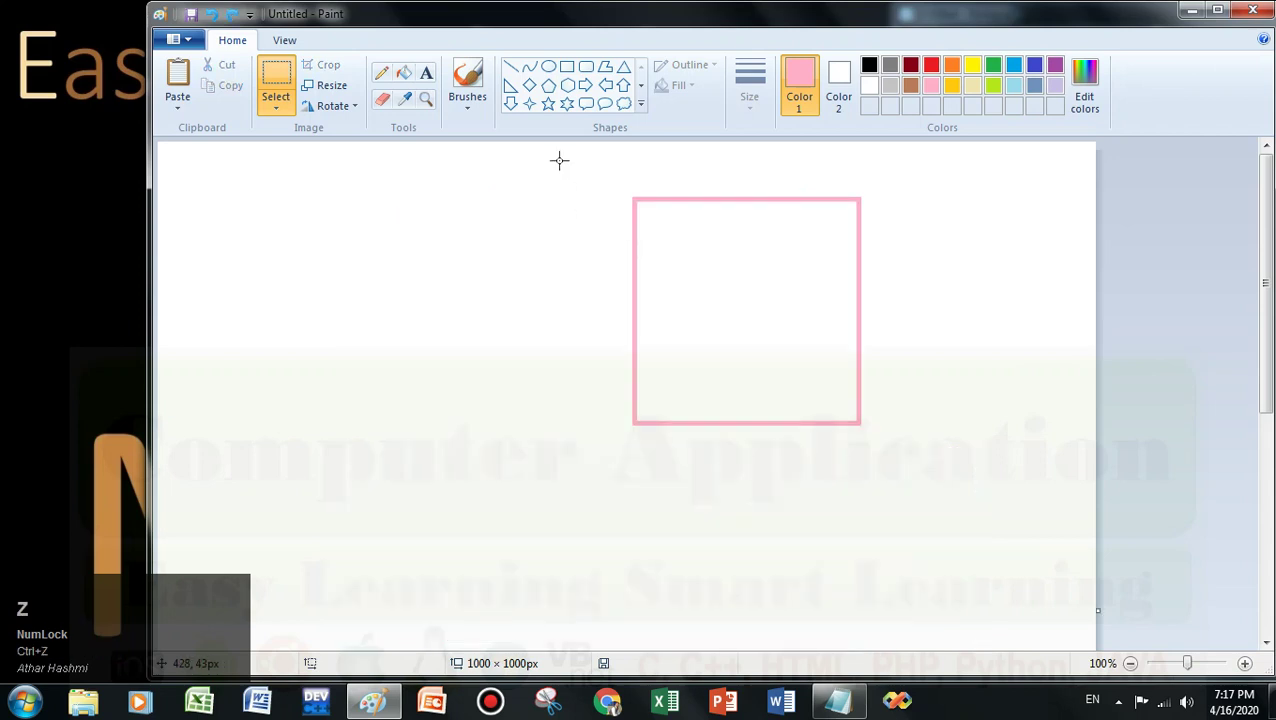
- Try a pink circle about 106 × 106 px beside the square, smear its selection across the canvas, and undo both
left_click(548, 66)
left_click_drag(451, 197, 551, 346)
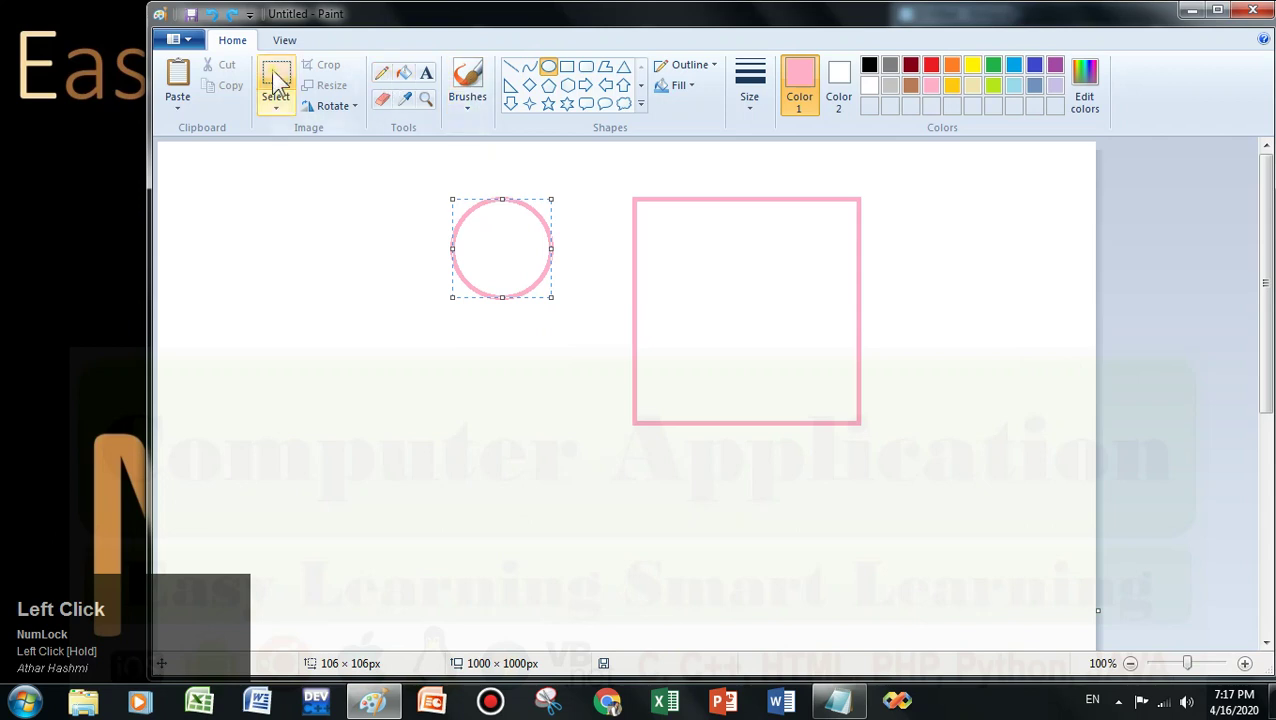
left_click(274, 80)
left_click_drag(385, 159, 572, 333)
mouse_move(510, 256)
left_mouse_down()
mouse_move(403, 265)
mouse_move(389, 304)
mouse_move(459, 412)
mouse_move(399, 440)
mouse_move(346, 490)
mouse_move(421, 544)
mouse_move(717, 570)
mouse_move(822, 616)
mouse_move(834, 271)
mouse_move(565, 429)
mouse_move(168, 224)
mouse_move(567, 318)
mouse_move(1033, 374)
mouse_move(632, 458)
mouse_move(510, 468)
mouse_move(540, 405)
left_mouse_up()
key("ctrl+z")
key("ctrl+z")
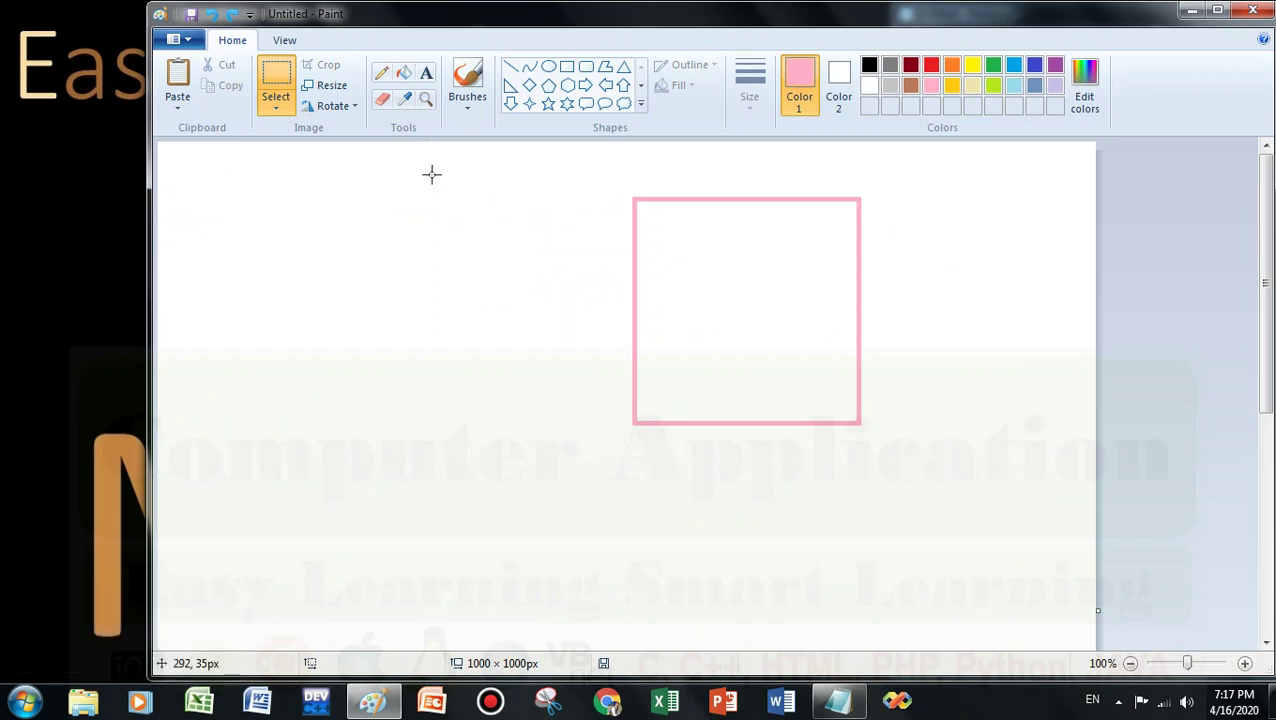
- Try smearing the selected pink square outline across the canvas, and undo the trail and the square
left_click(276, 90)
left_click_drag(562, 157, 959, 510)
mouse_move(786, 369)
left_mouse_down()
mouse_move(643, 366)
mouse_move(460, 344)
mouse_move(398, 385)
mouse_move(409, 430)
mouse_move(616, 469)
mouse_move(689, 567)
mouse_move(656, 597)
mouse_move(387, 610)
mouse_move(384, 592)
mouse_move(528, 422)
mouse_move(790, 388)
mouse_move(898, 431)
mouse_move(925, 508)
mouse_move(1011, 457)
mouse_move(900, 362)
left_mouse_up()
key("ctrl+z")
key("ctrl+z")
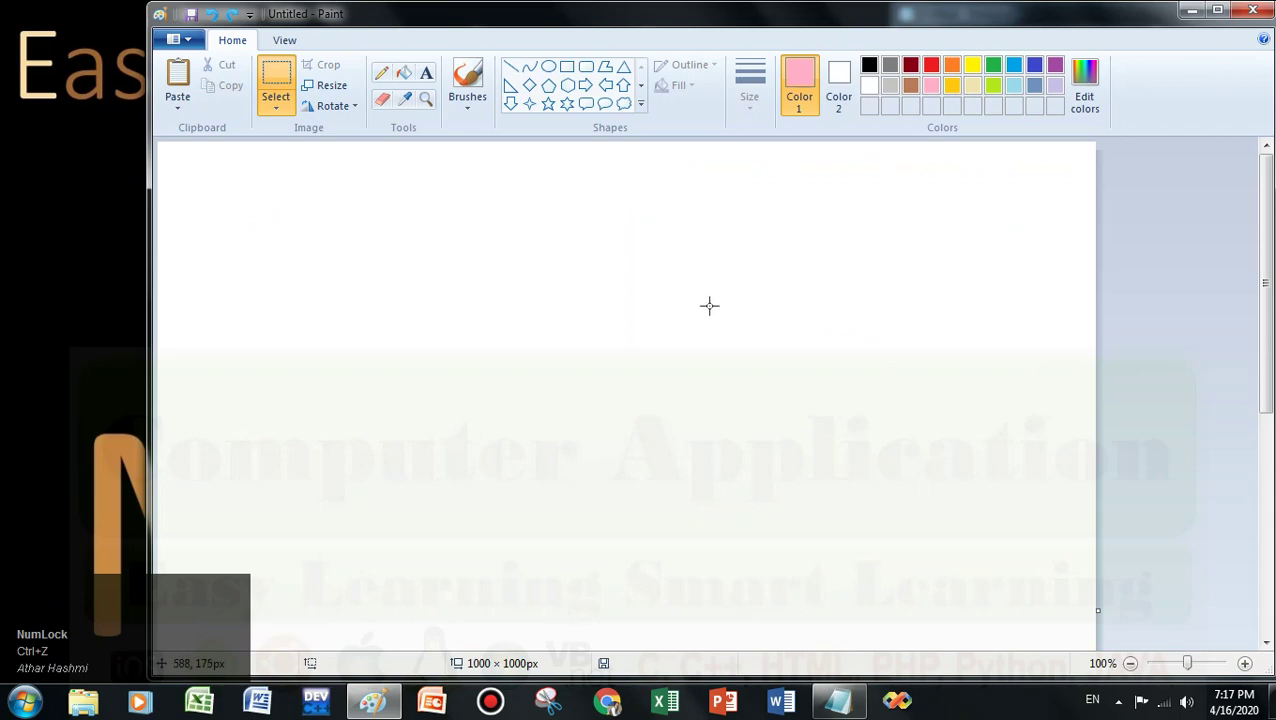
- Switch to Notepad and add "Picture Rotate" as item 6, followed by a new line
key("shift+F12")
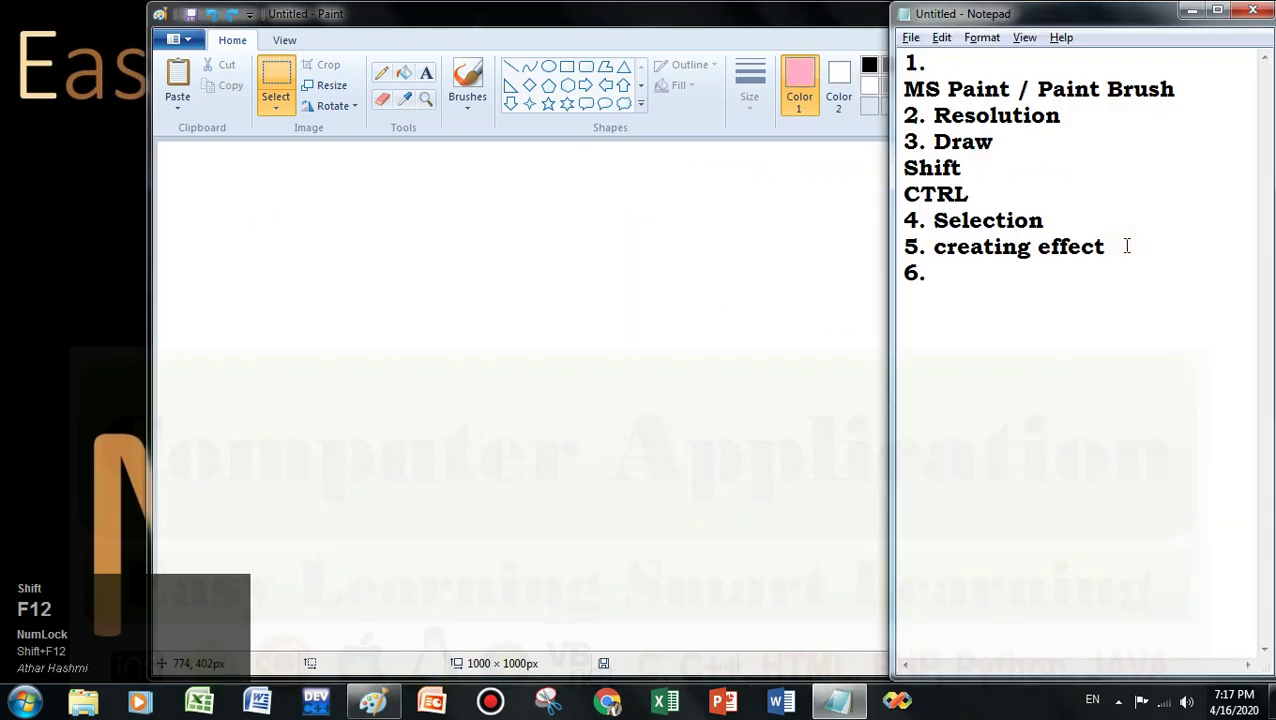
type("Picture Rotate")
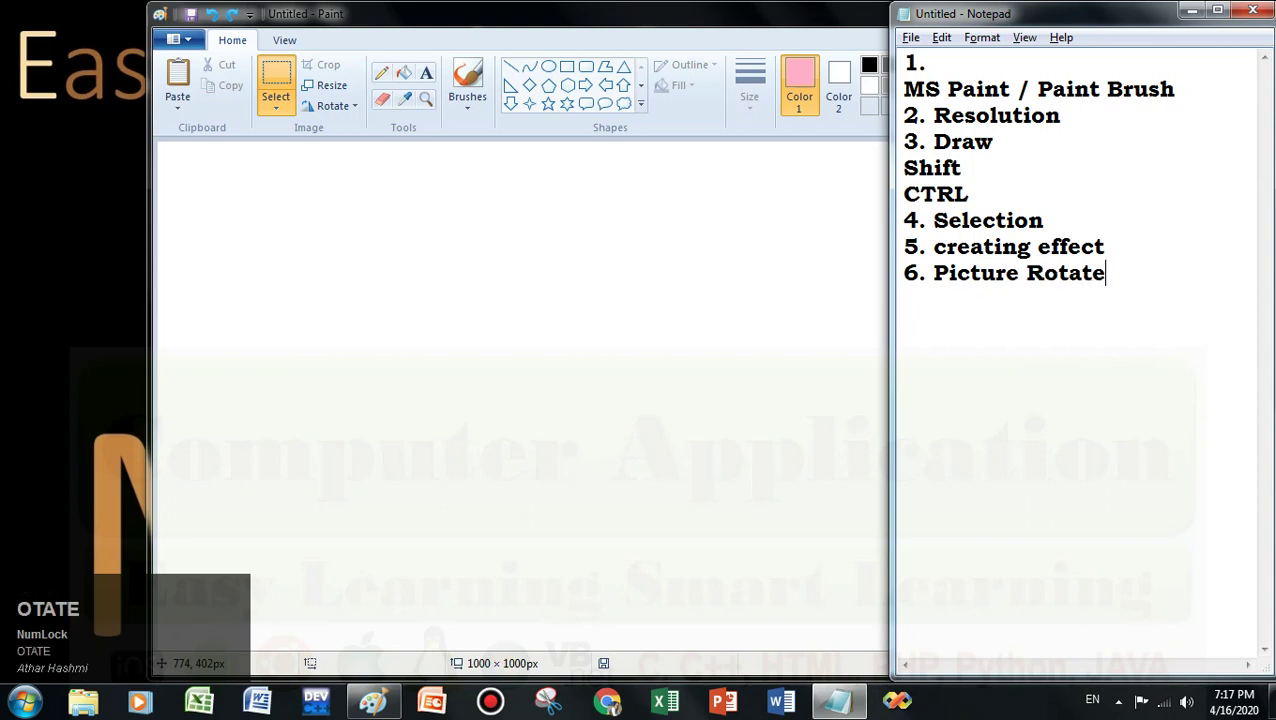
key("Return")
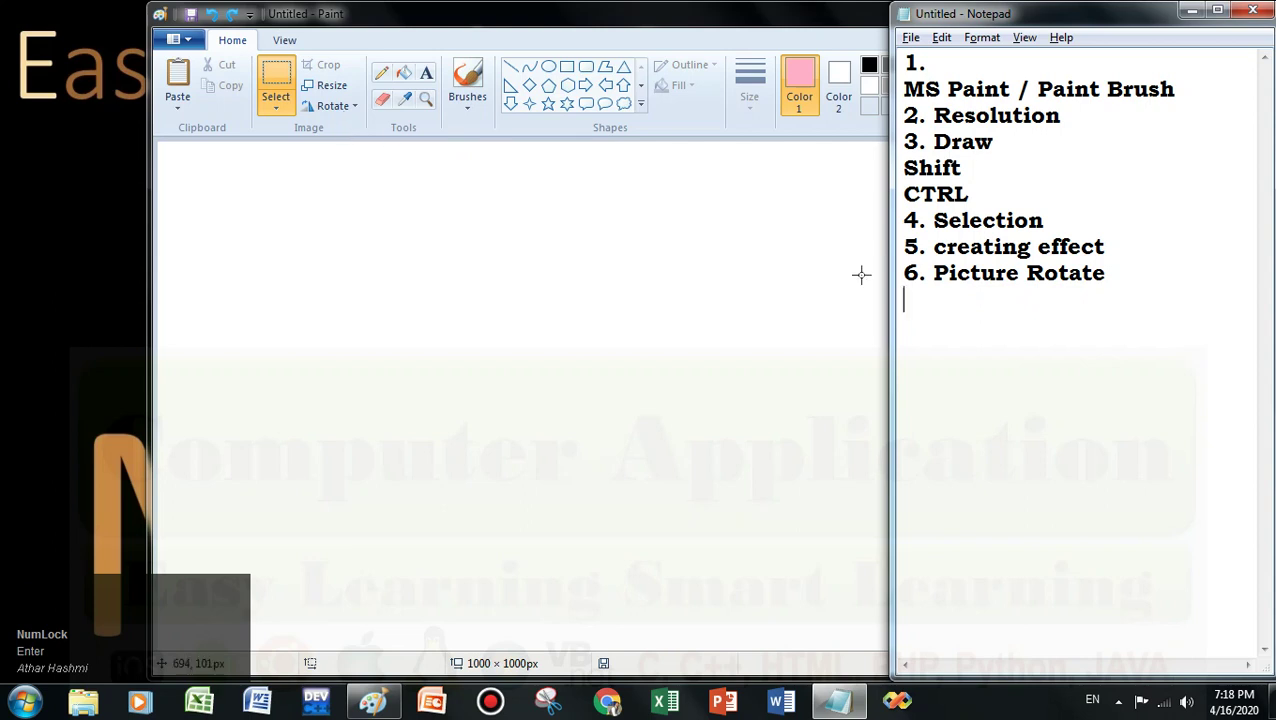
- Switch to Paint, draw a constrained pink circle, move it toward the canvas's upper-left area, and deselect it
left_click(351, 107)
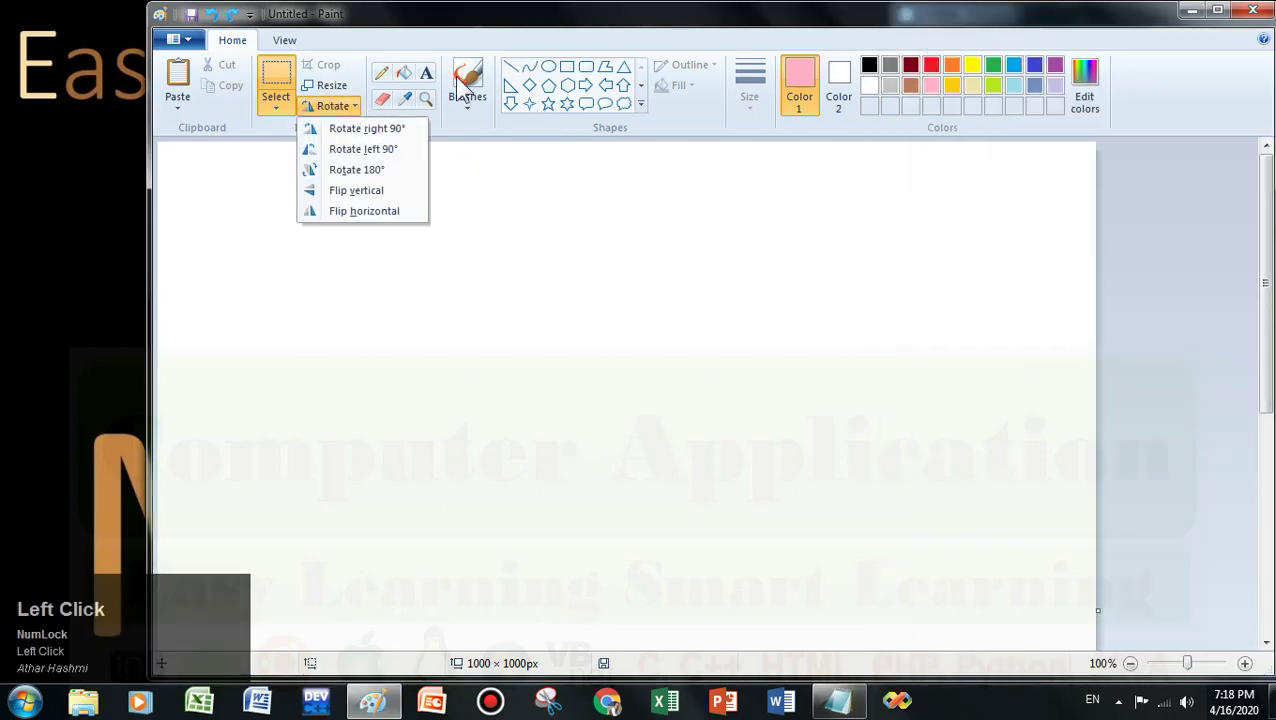
left_click(551, 69)
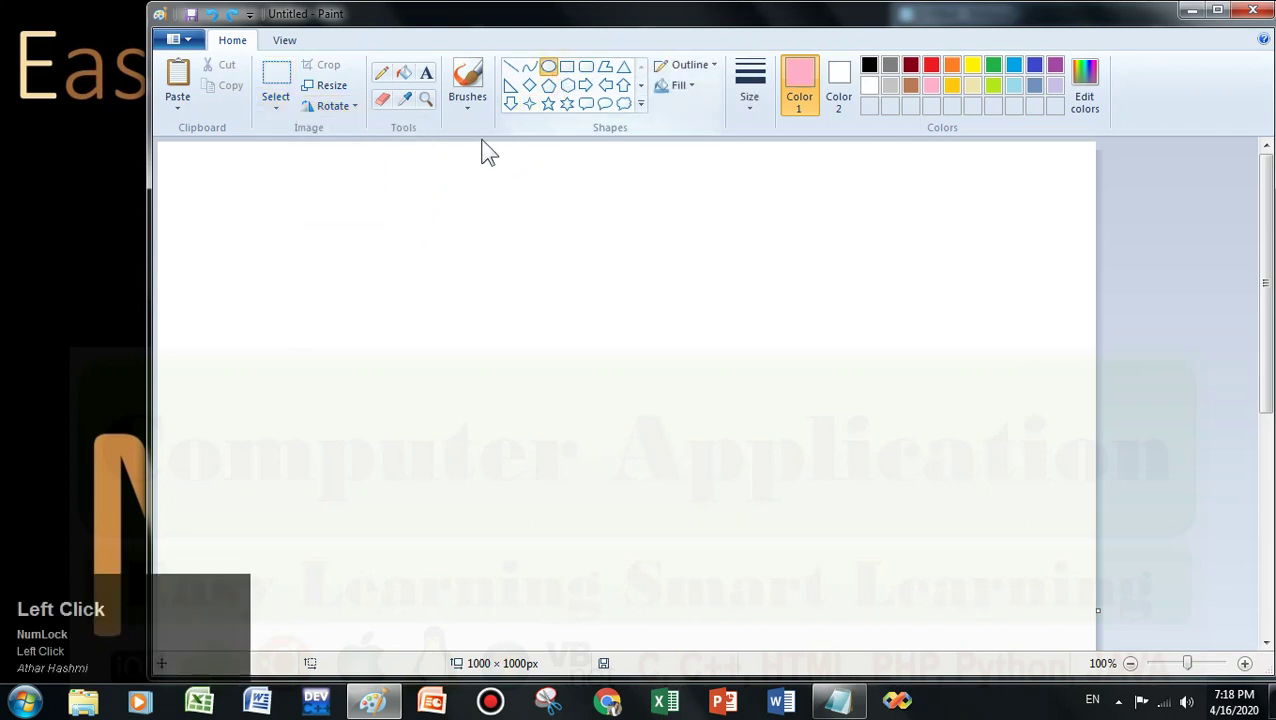
left_click_drag(331, 178, 536, 384)
left_click_drag(510, 302, 453, 276)
left_click(541, 343)
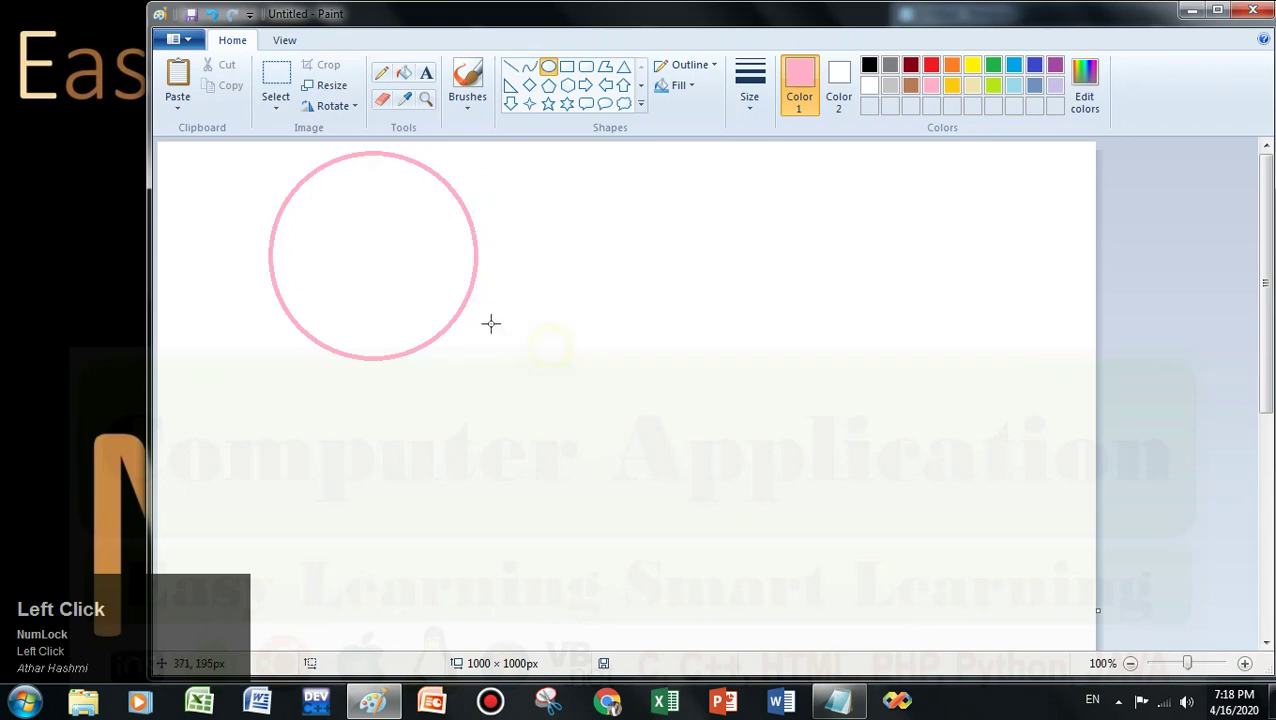
- Draw a pink circle about 105 × 105 px, move it against the large circle's lower-right edge, and deselect it
left_click_drag(450, 336, 547, 441)
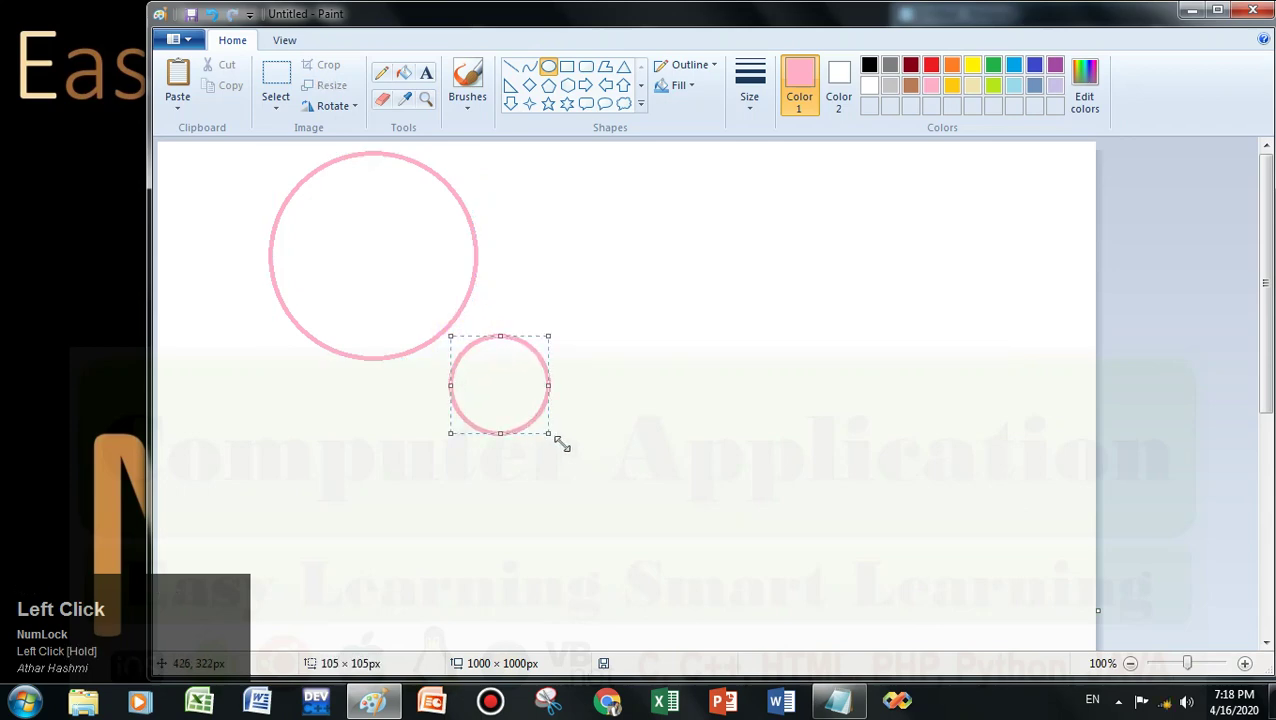
left_click_drag(517, 386, 516, 353)
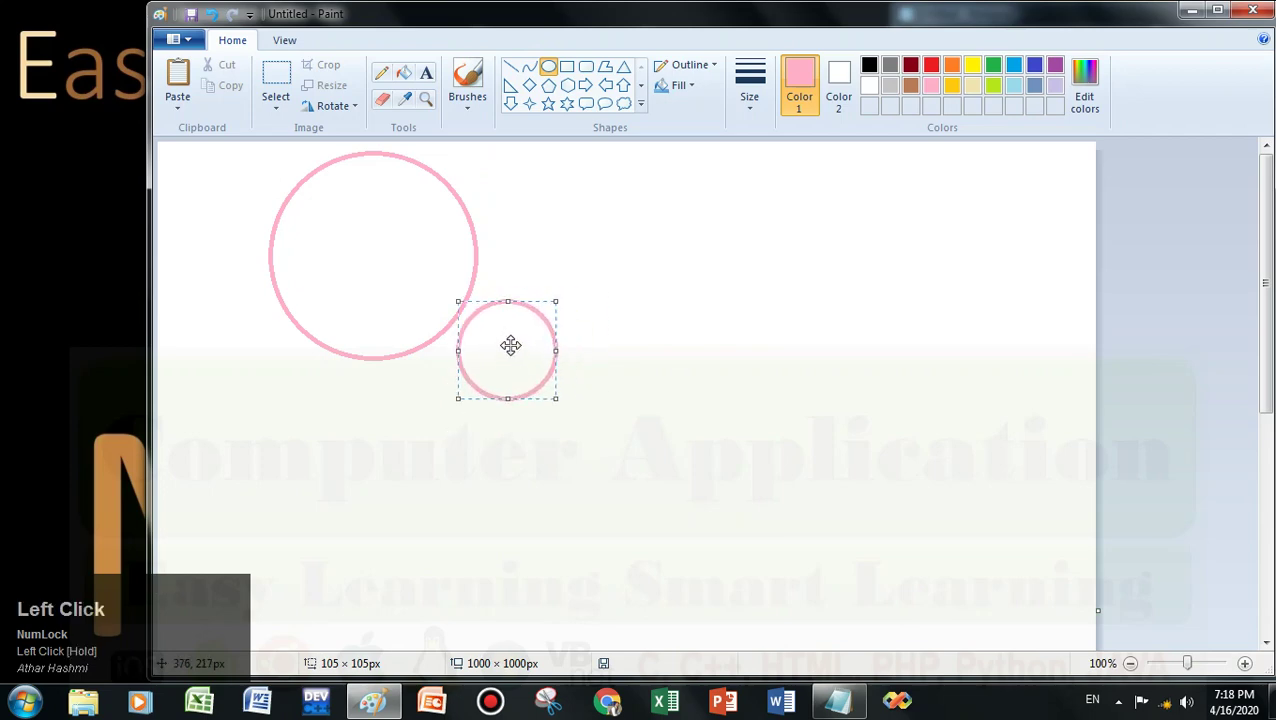
left_click(525, 213)
- Draw an upright pink ellipse about 79 × 131 px below and right of the small circle, nudge it upward, and deselect it
left_click(548, 66)
left_click(563, 390)
left_click_drag(575, 409, 636, 511)
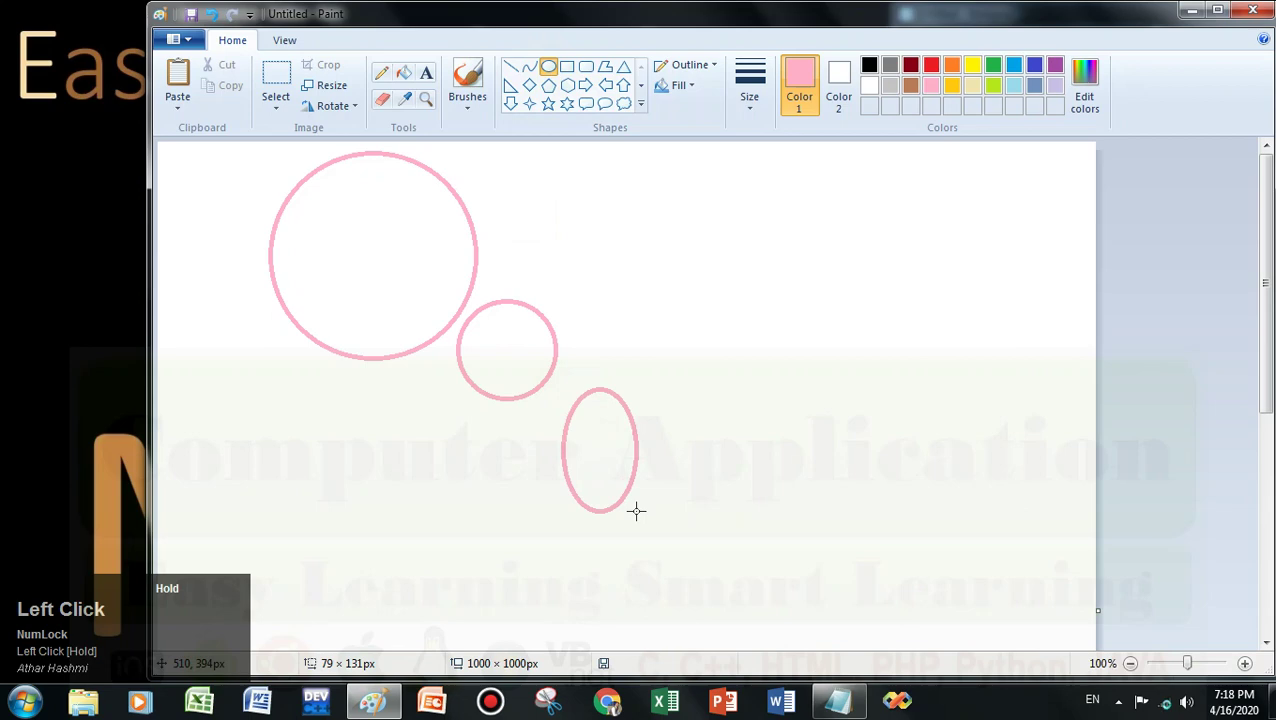
left_click_drag(618, 457, 618, 450)
left_click(590, 234)
- Draw a wide pink ellipse about 167 × 89 px below the upright ellipse, and delete its upper half to leave a raised smile arc
left_click_drag(529, 527, 686, 609)
left_click(286, 75)
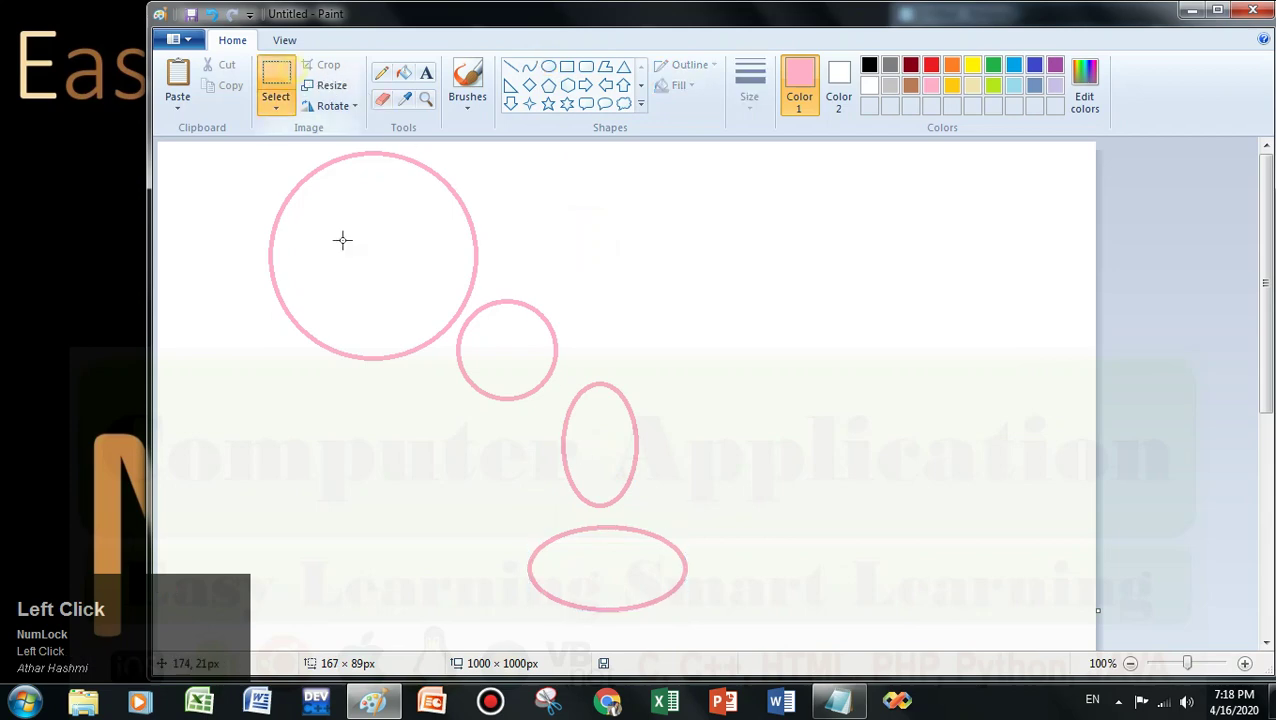
left_click_drag(501, 537, 729, 558)
left_click(657, 490)
mouse_move(510, 527)
left_mouse_down()
mouse_move(731, 567)
mouse_move(548, 516)
left_mouse_up()
key("Delete")
key("Delete")
mouse_move(485, 543)
left_mouse_down()
mouse_move(584, 620)
mouse_move(745, 636)
mouse_move(684, 606)
mouse_move(686, 581)
left_mouse_up()
left_click(769, 476)
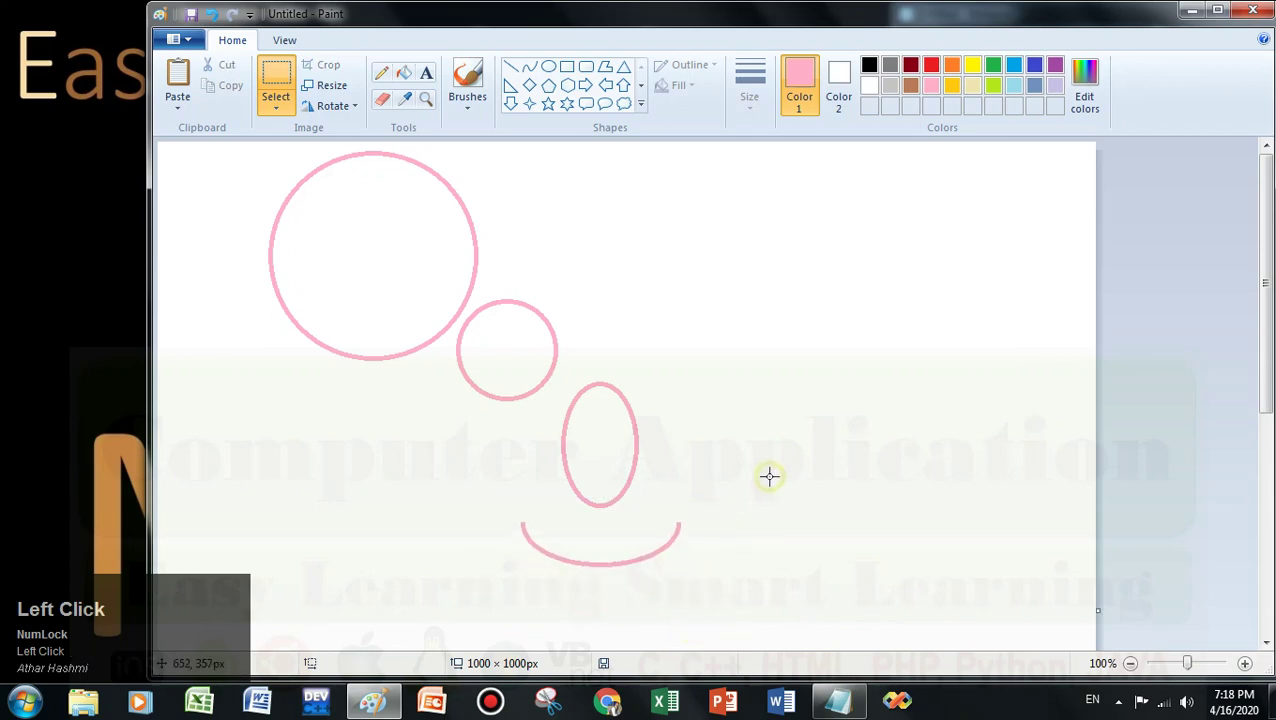
- Try to copy the left half of the face, about 403 × 495 px, and undo the mistaken paste
left_click(277, 85)
left_click_drag(229, 148, 603, 611)
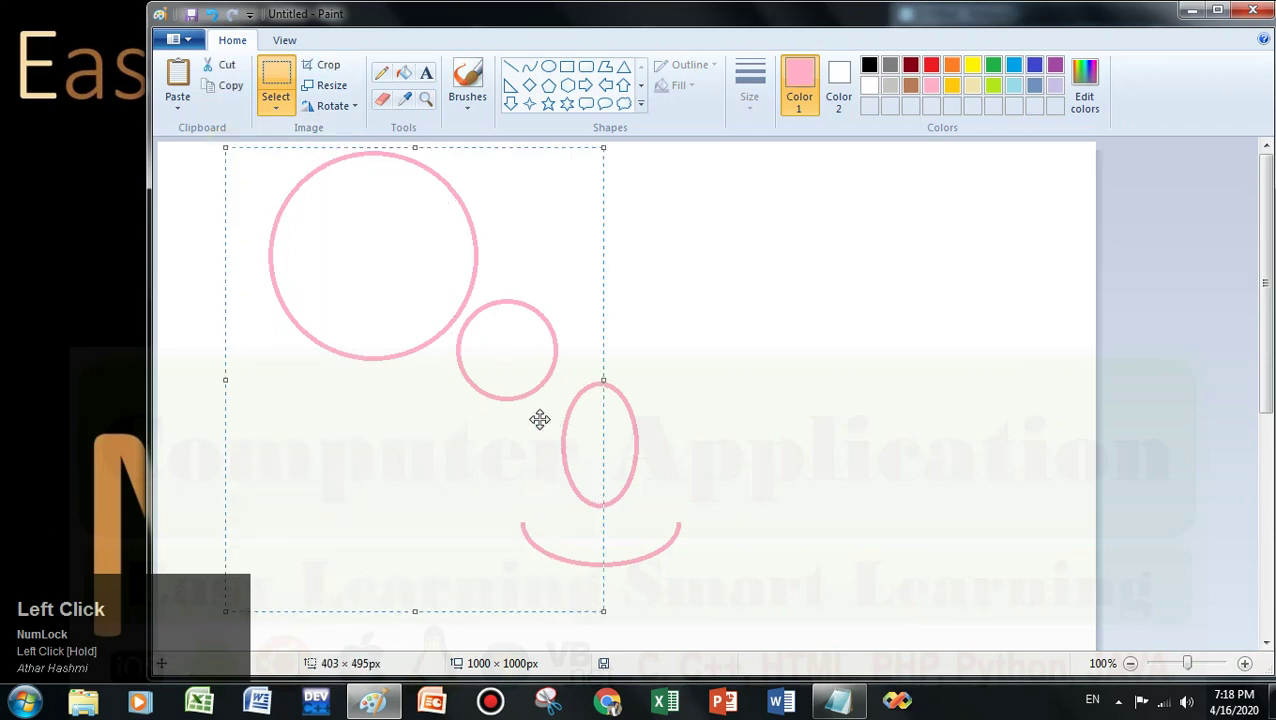
right_click(336, 208)
left_click(365, 258)
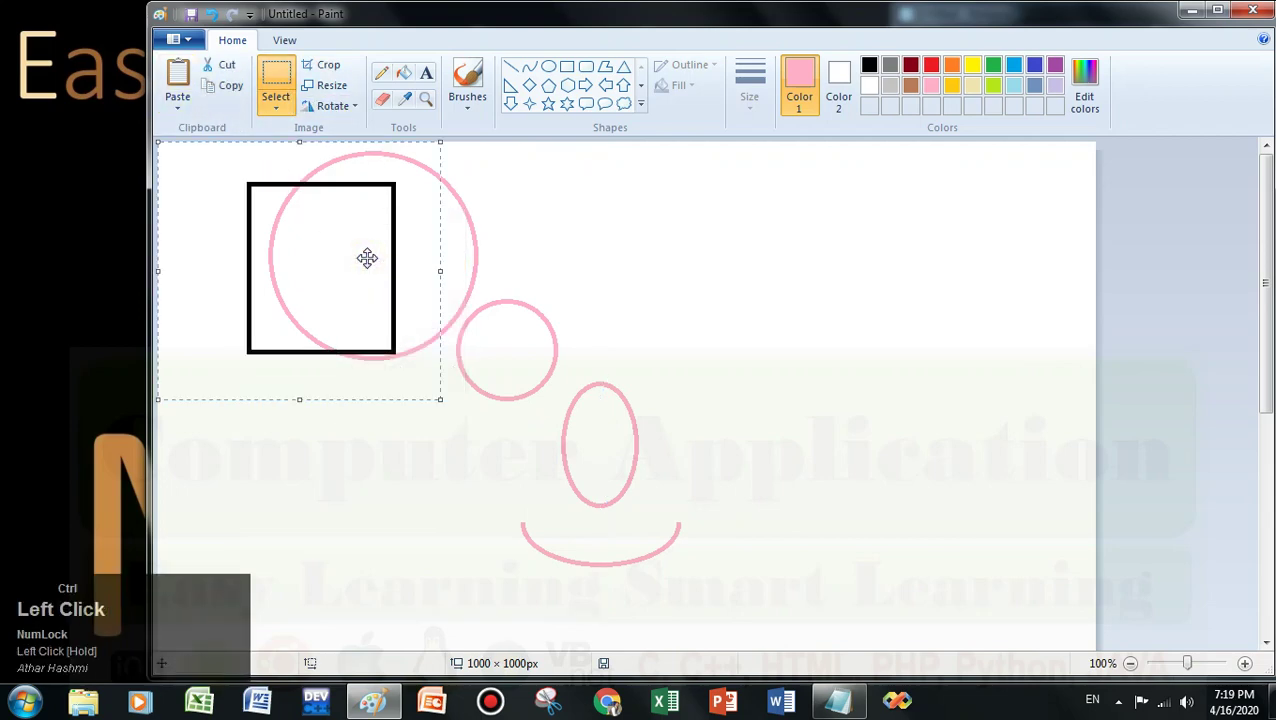
key("ctrl+z")
- Select the left half of the face up to the middle of the nose, about 386 × 496 px, and copy it
left_click_drag(240, 148, 602, 610)
right_click(536, 474)
left_click(581, 291)
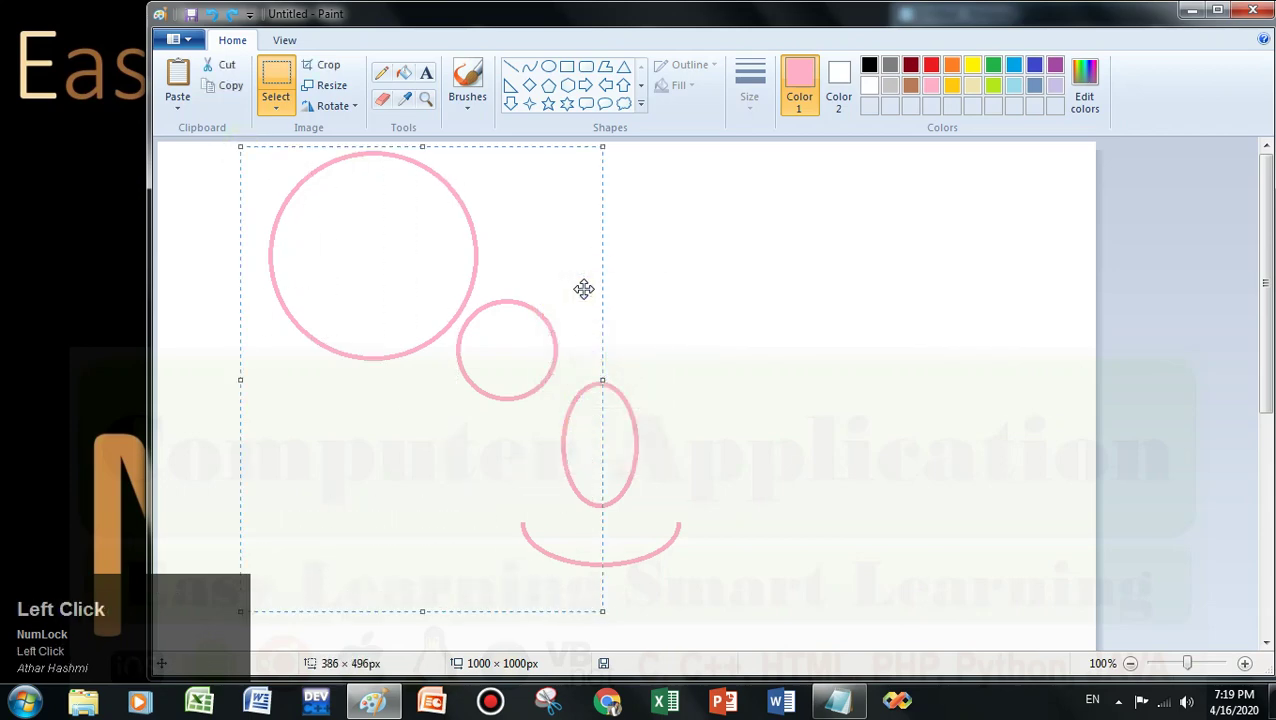
- Deselect the copied area and delete everything on the canvas
left_click(793, 420)
key("ctrl+z")
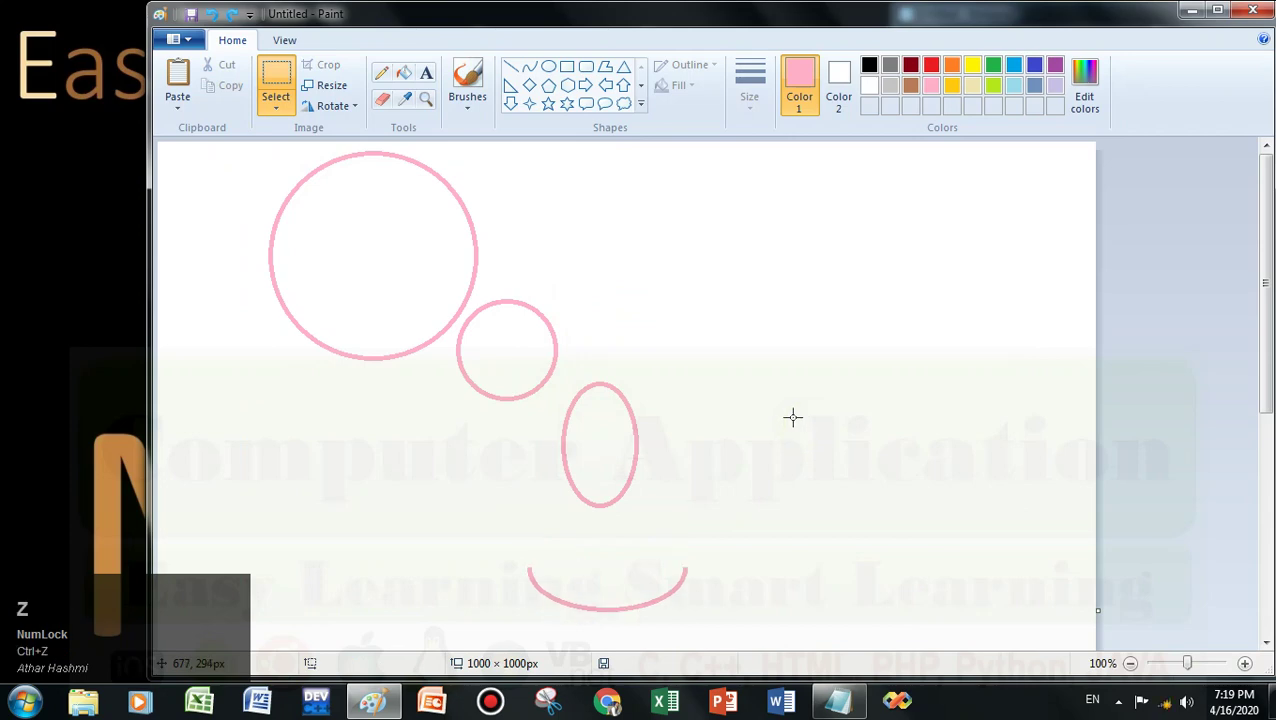
key("ctrl+a")
key("Delete")
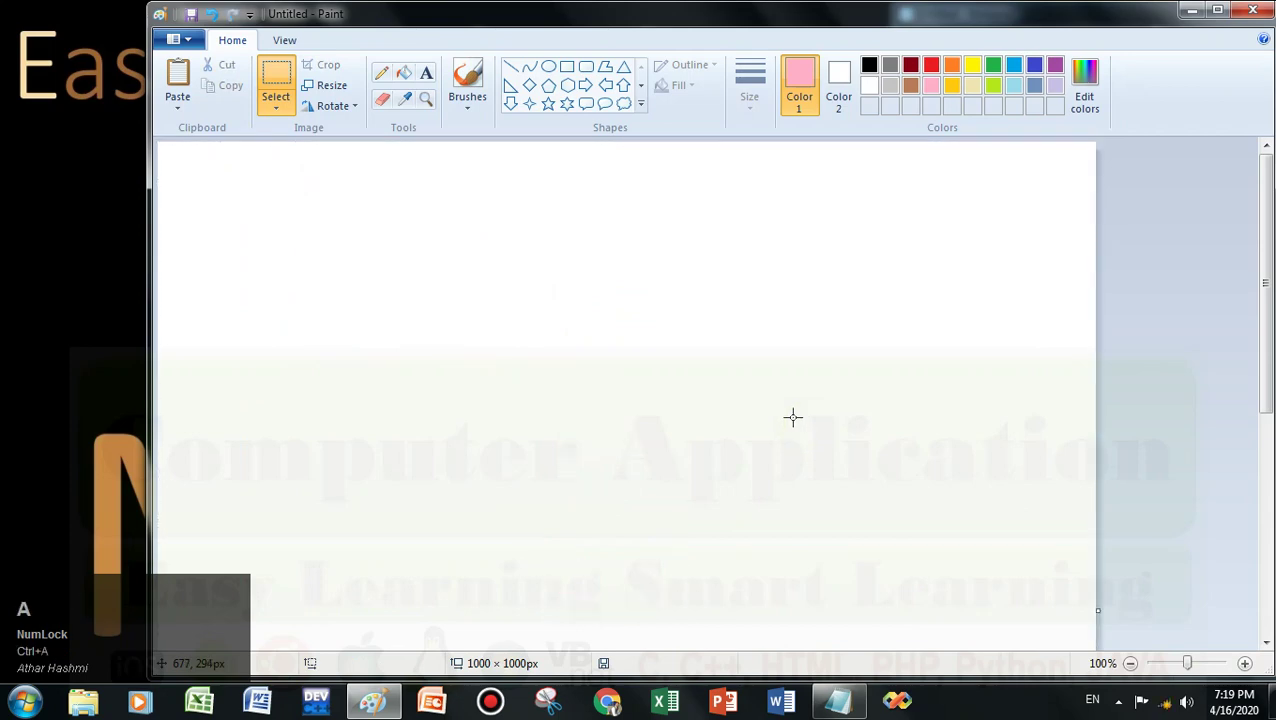
- Paste the copied half face on the canvas's left side, and place a second pasted copy beside it on the right
key("ctrl+v")
left_click_drag(475, 292, 507, 309)
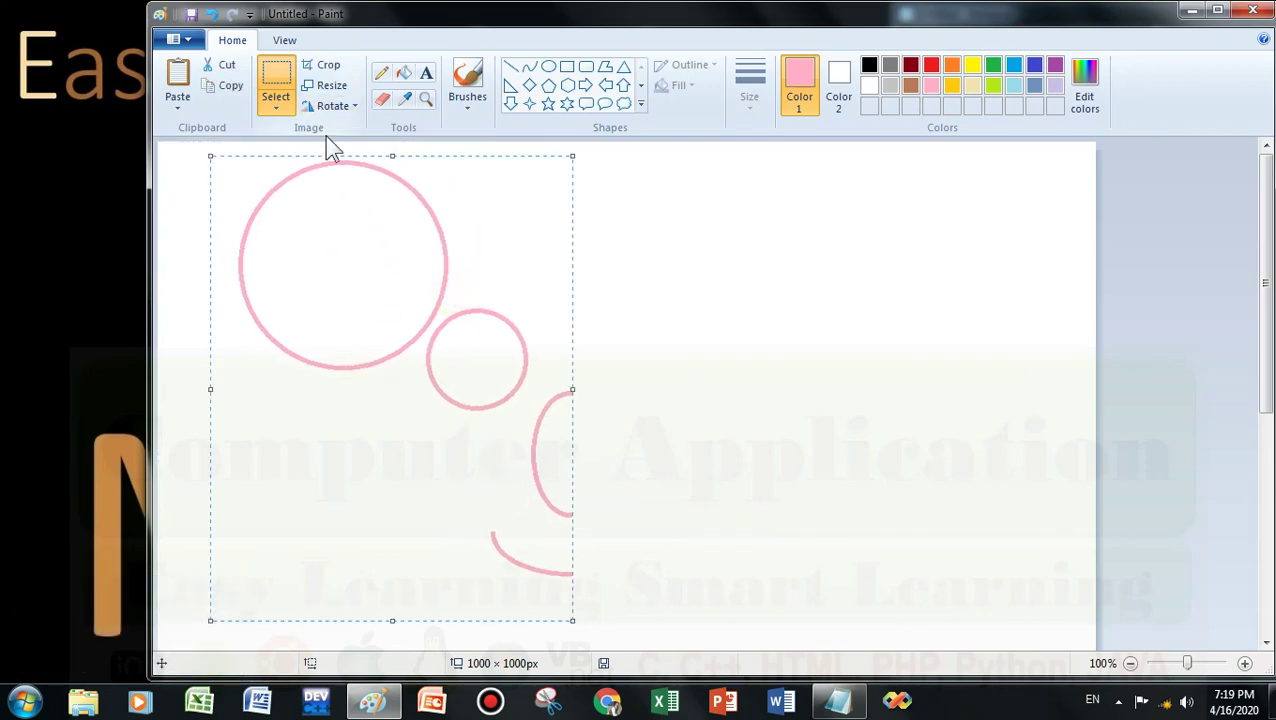
left_click(190, 90)
left_click_drag(310, 245, 731, 263)
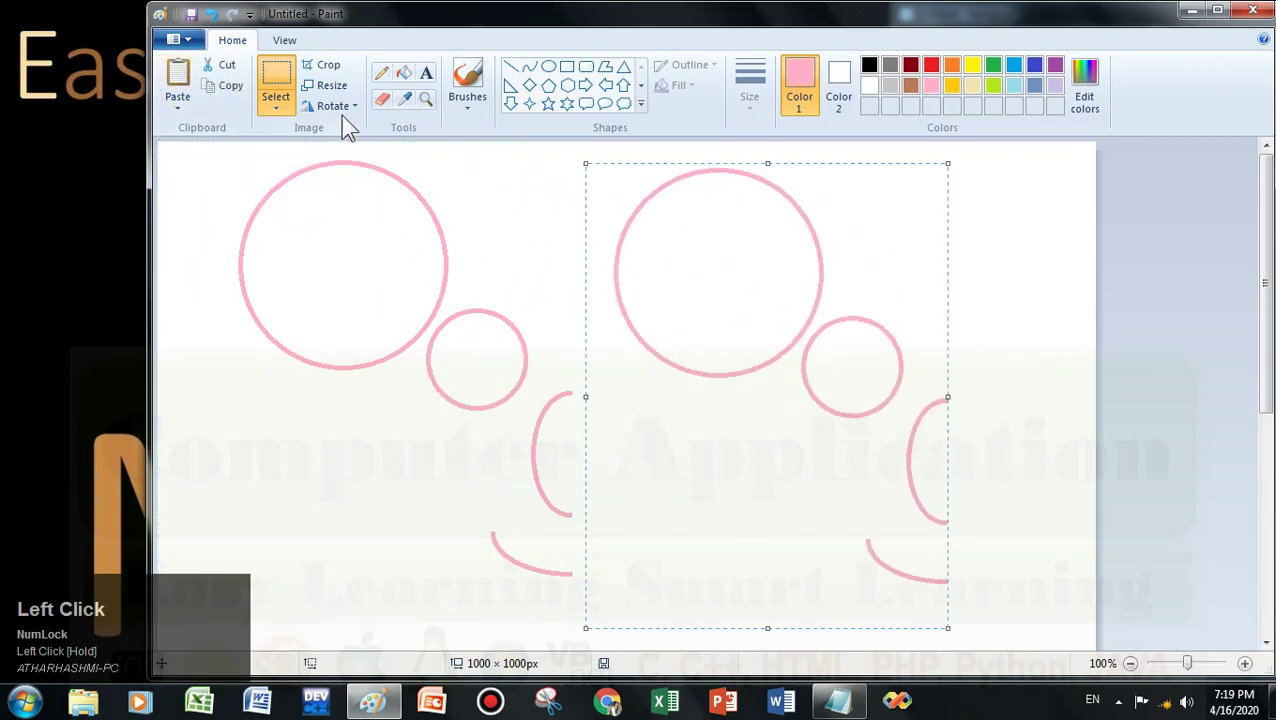
- Flip the second half face horizontally, and align it with the first half to complete the nose and smile
left_click(333, 105)
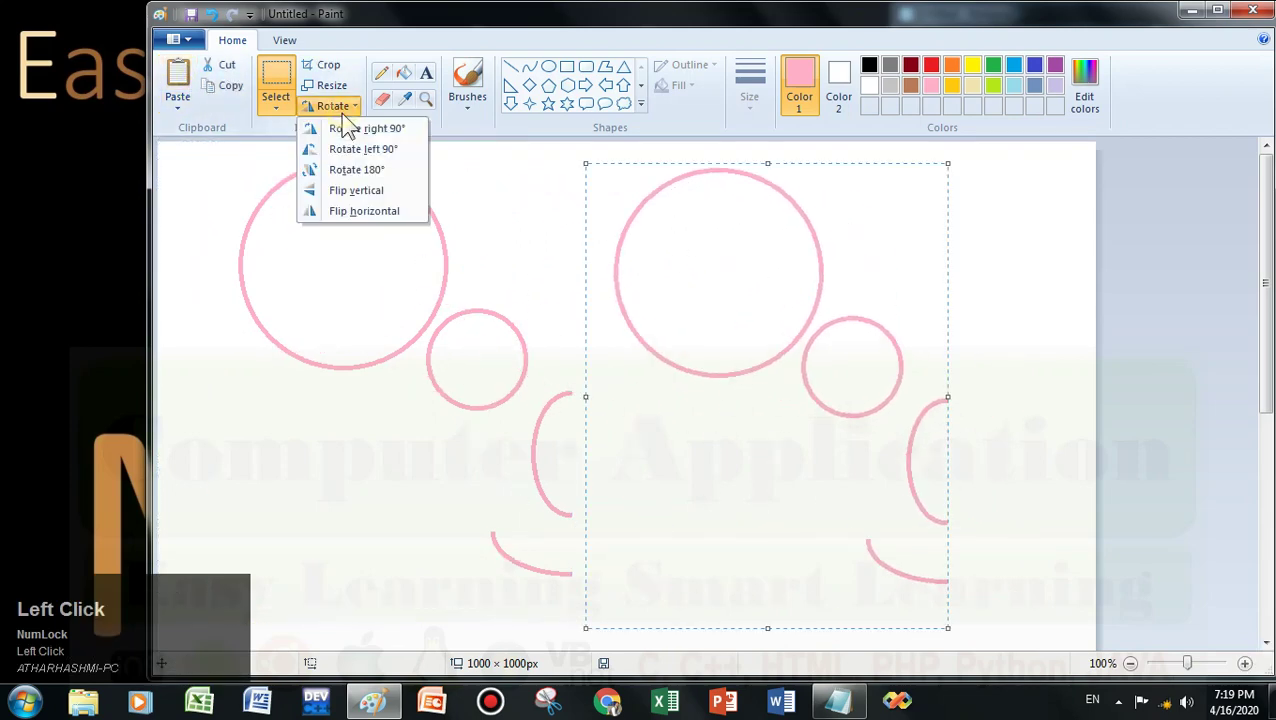
left_click(362, 206)
left_click_drag(776, 289, 760, 282)
left_click(1094, 354)
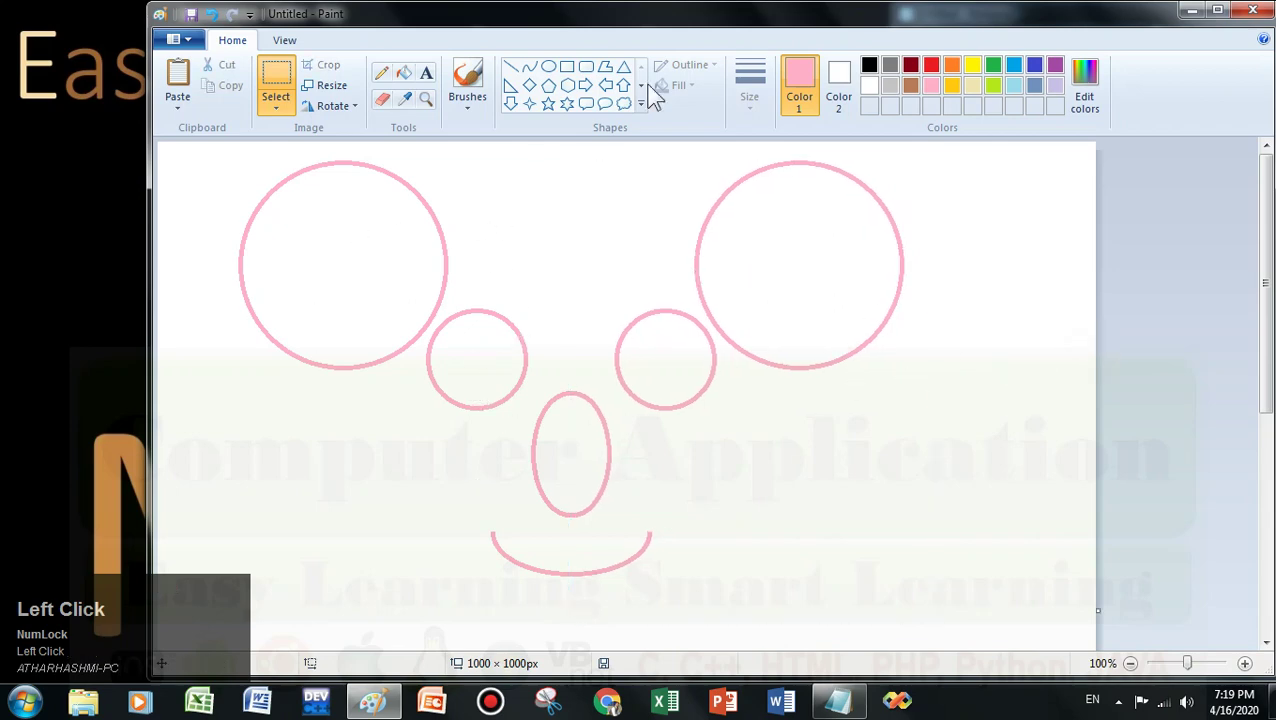
- Fill the nose ellipse and the right small circle with pink
left_click(930, 85)
left_click(403, 74)
left_click(576, 416)
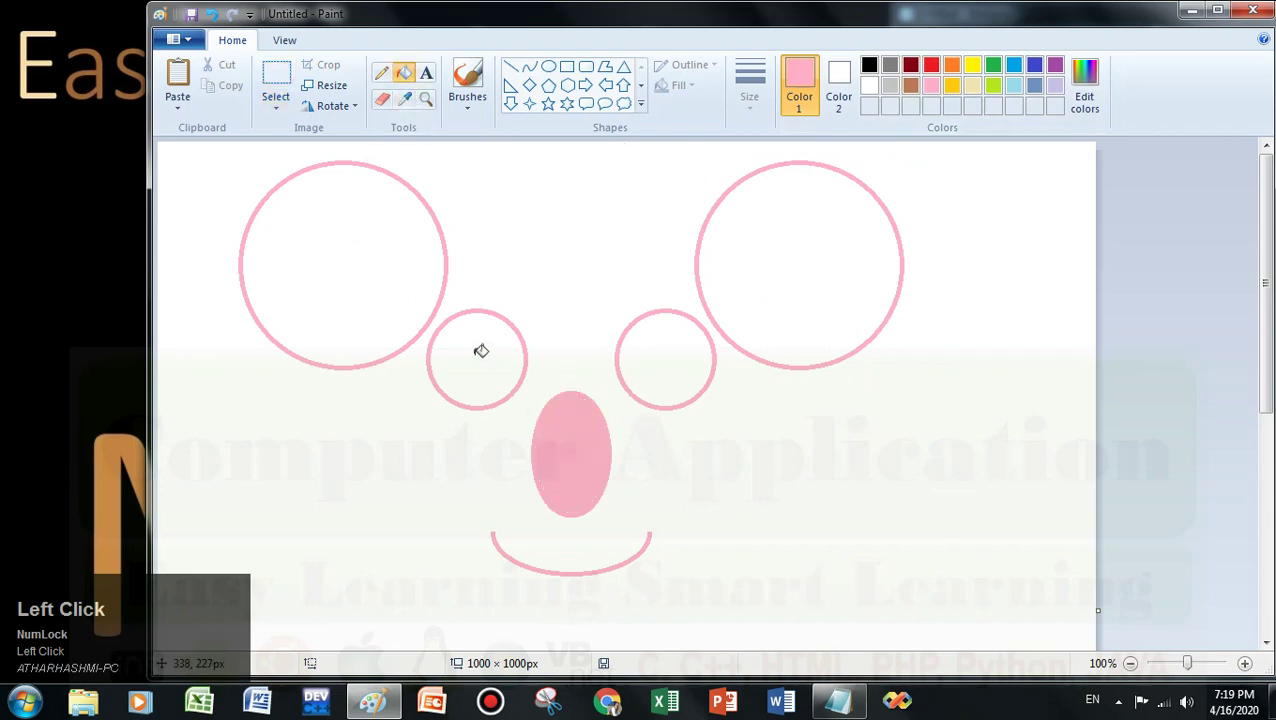
left_click(931, 85)
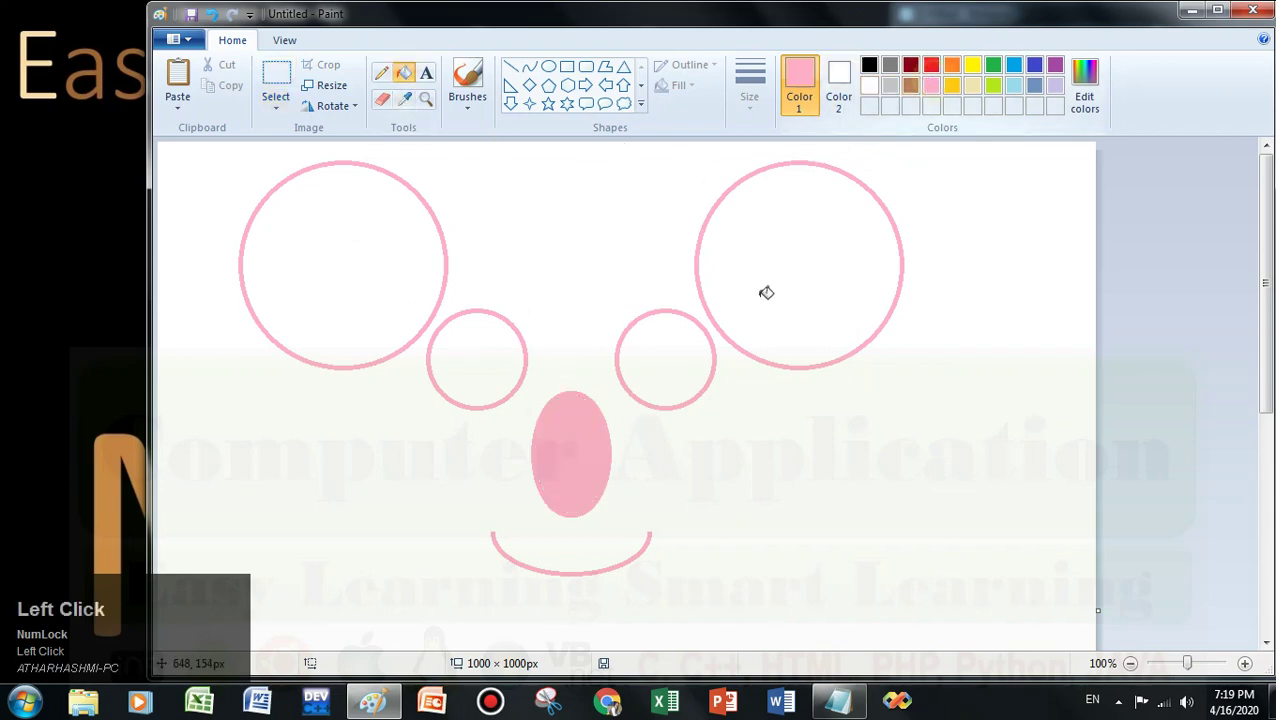
left_click(681, 354)
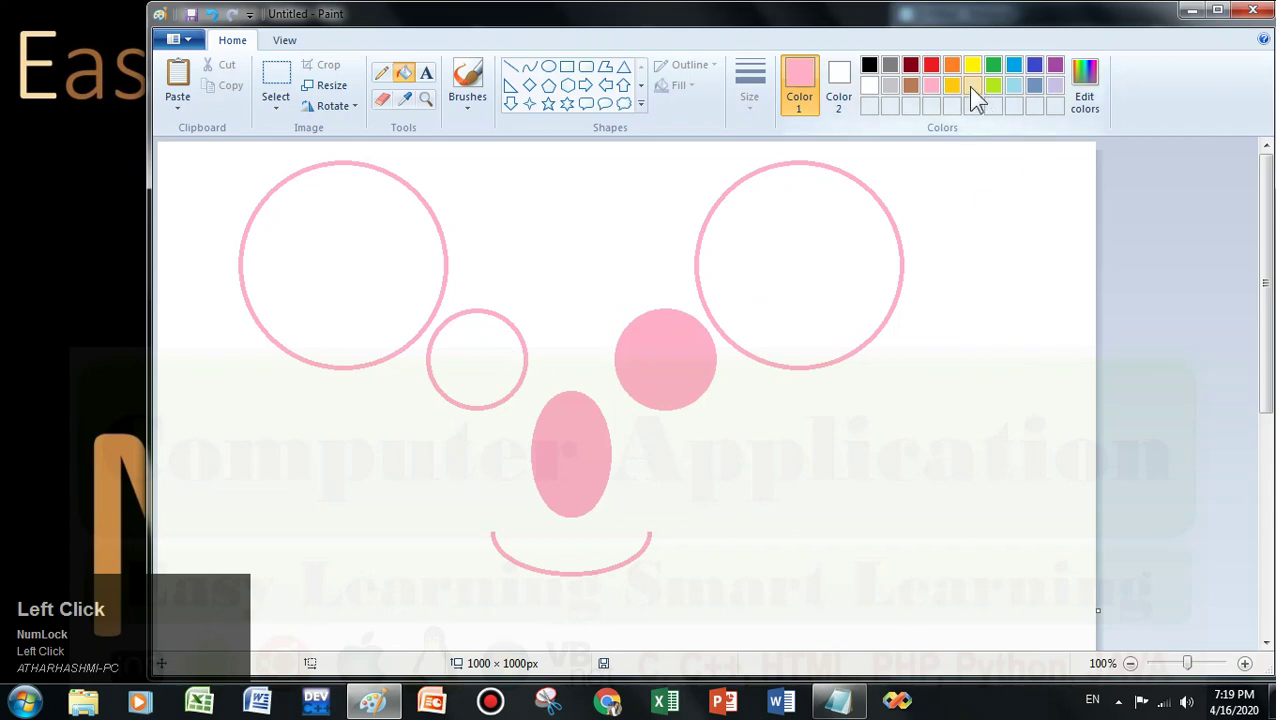
- Refill the right small circle with light yellow, and fill both small circles with bright yellow
left_click(972, 87)
left_click(698, 355)
left_click(972, 66)
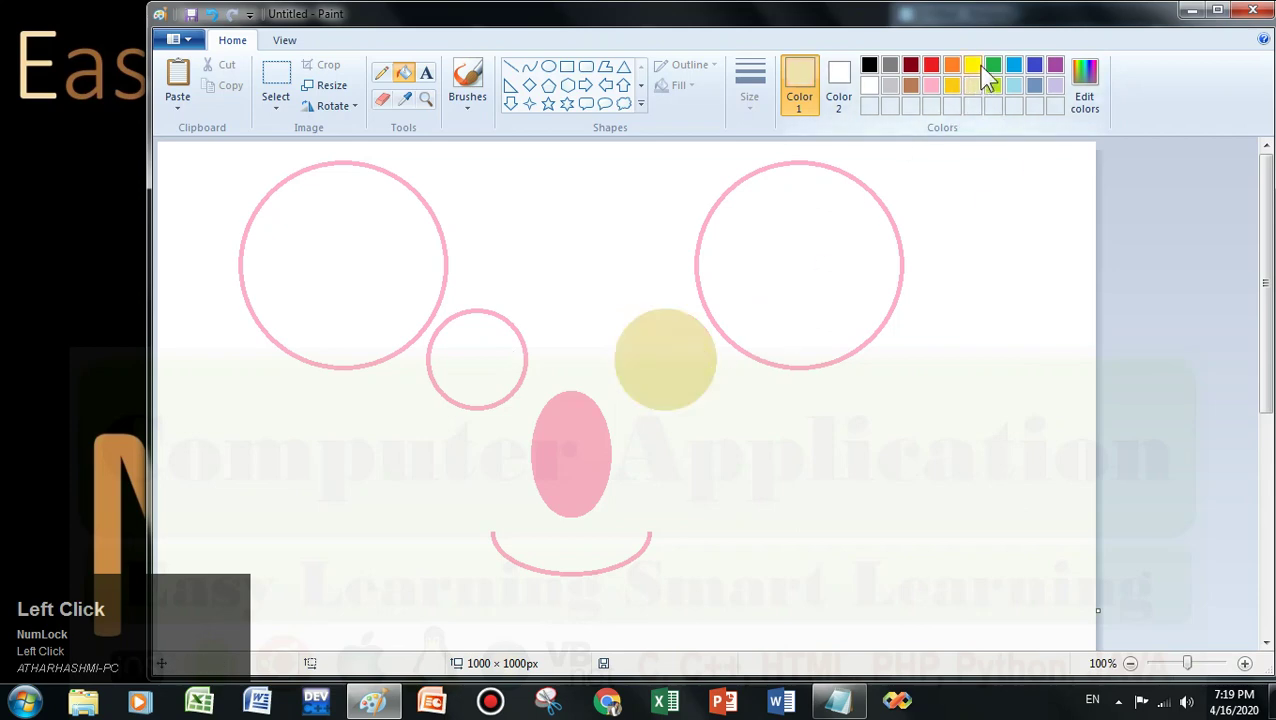
left_click(480, 334)
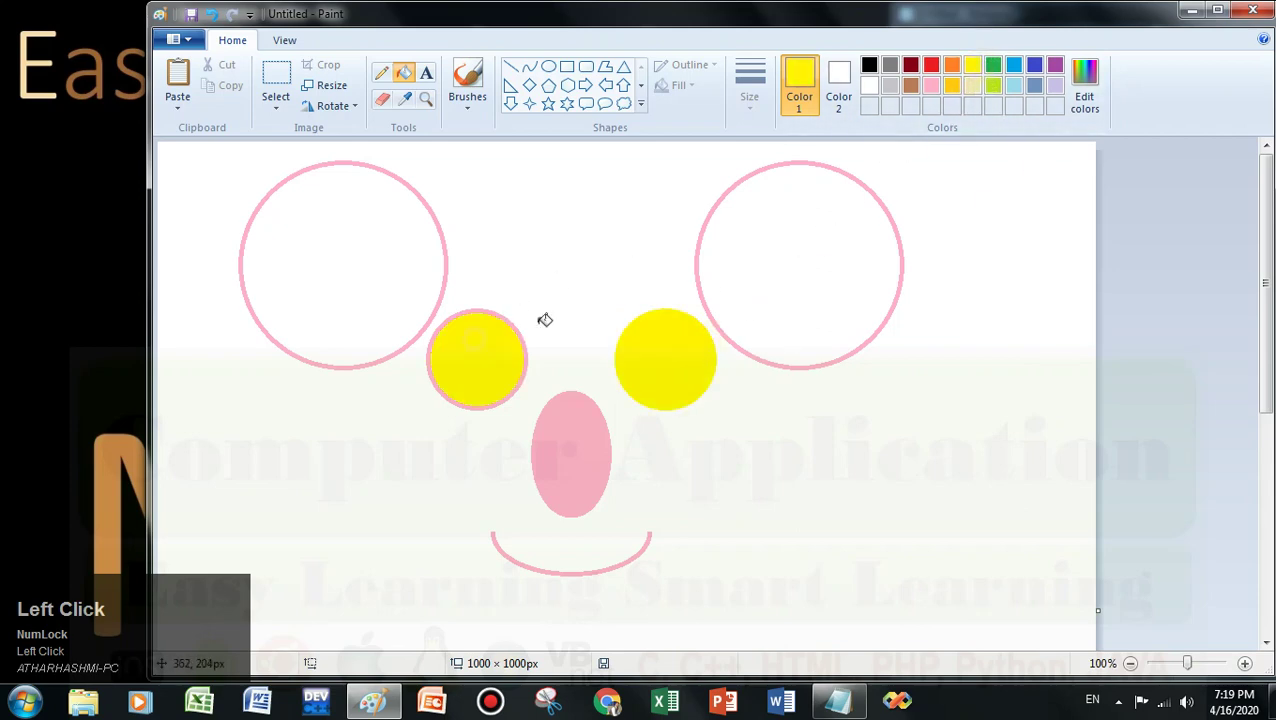
- Fill both large circles with blue
left_click(1014, 66)
left_click(869, 258)
left_click(340, 224)
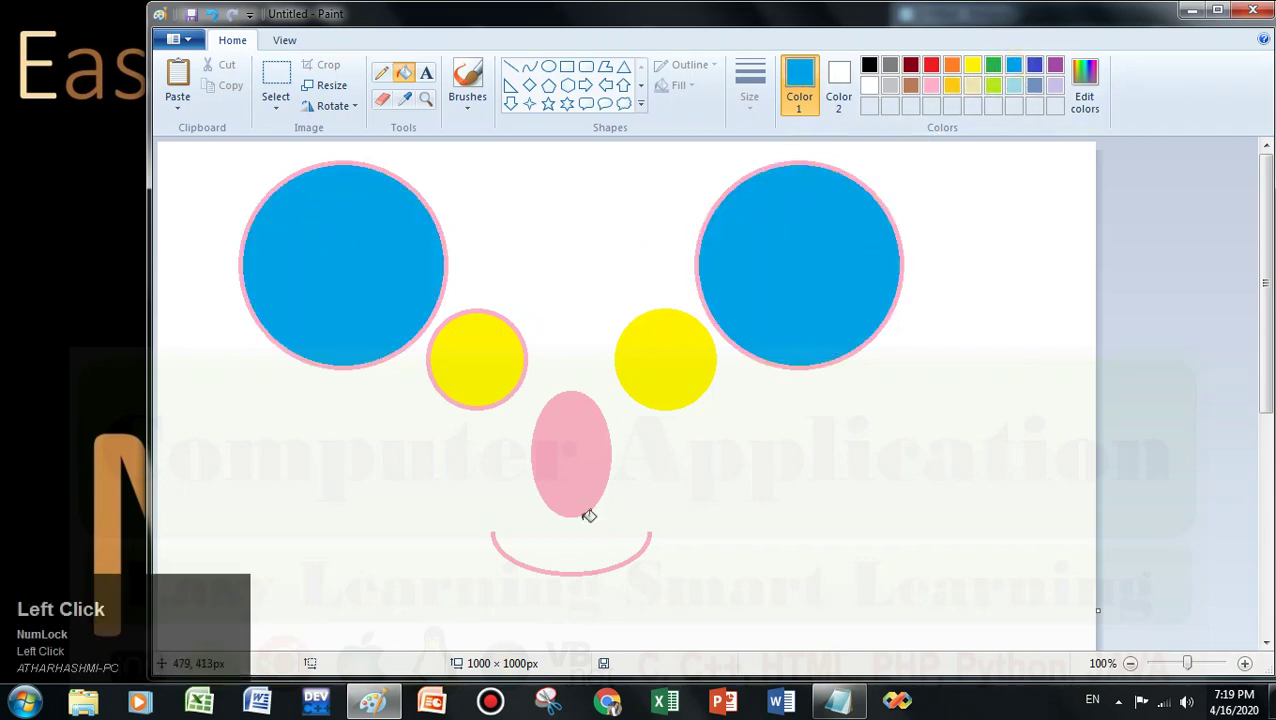
- Select the whole face drawing, about 861 × 548 px, and move it down toward the middle of the canvas
left_click(423, 100)
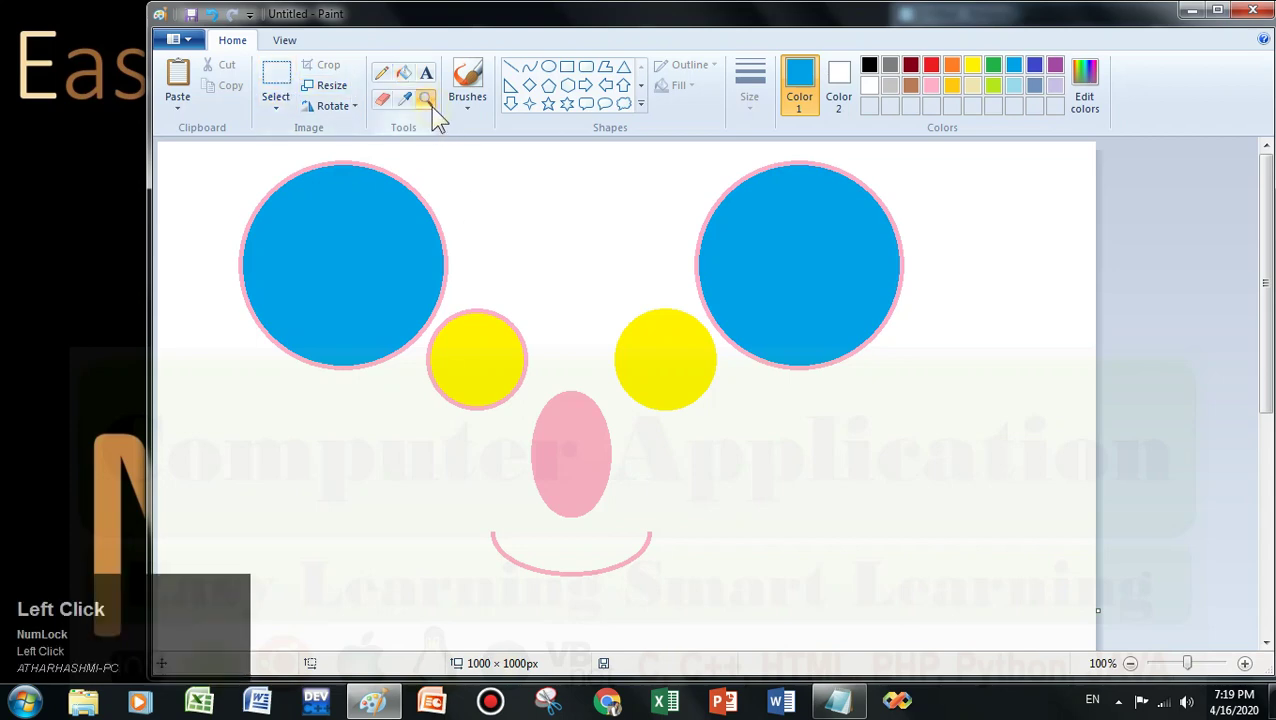
right_click(468, 284)
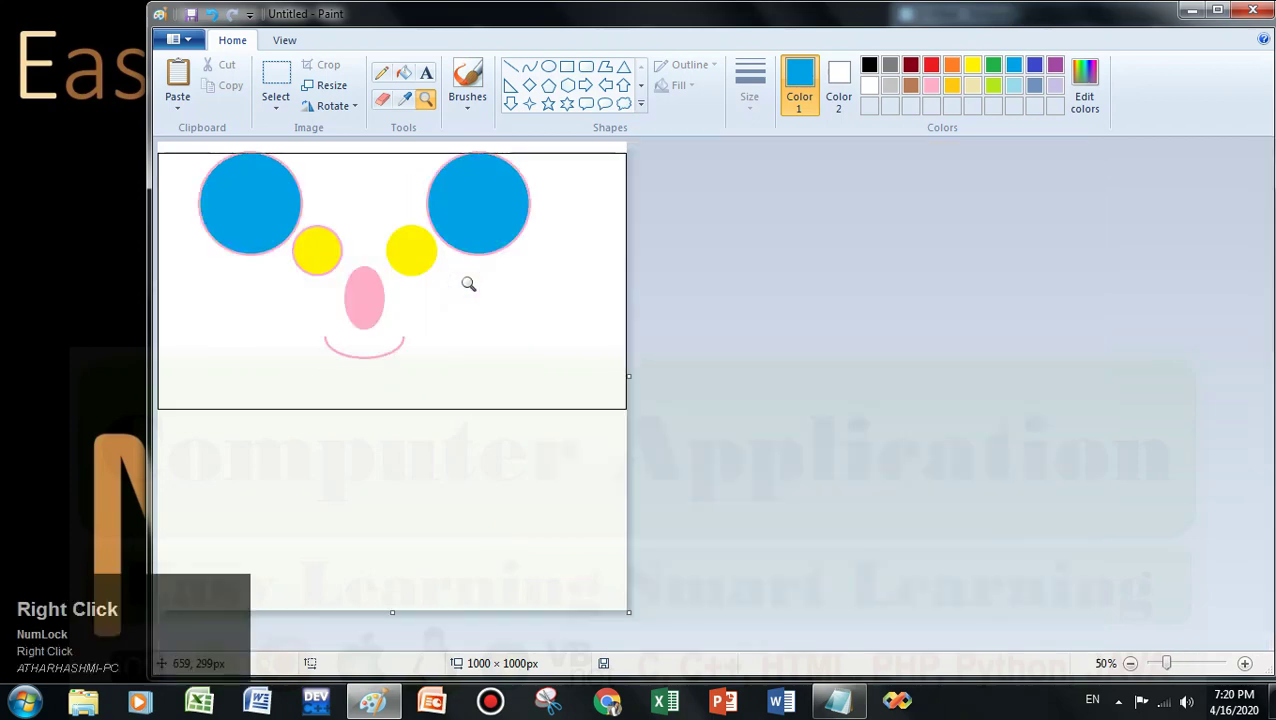
left_click(468, 284)
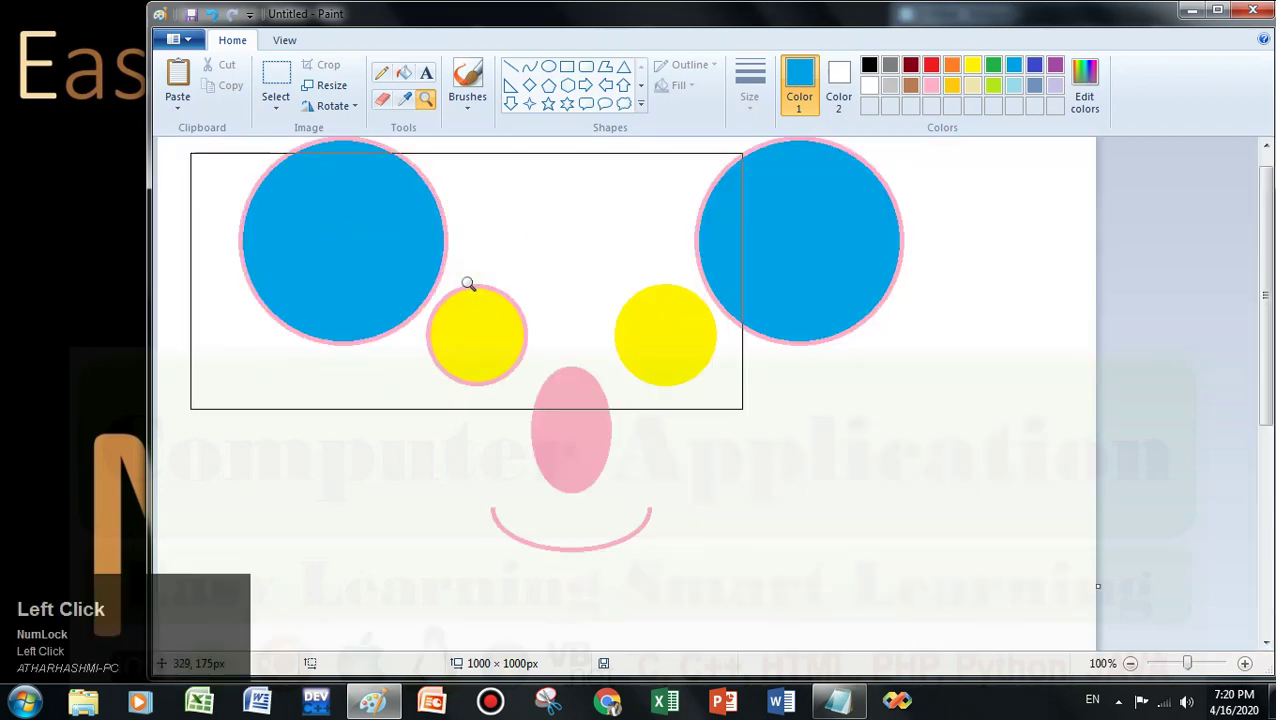
left_click(468, 284)
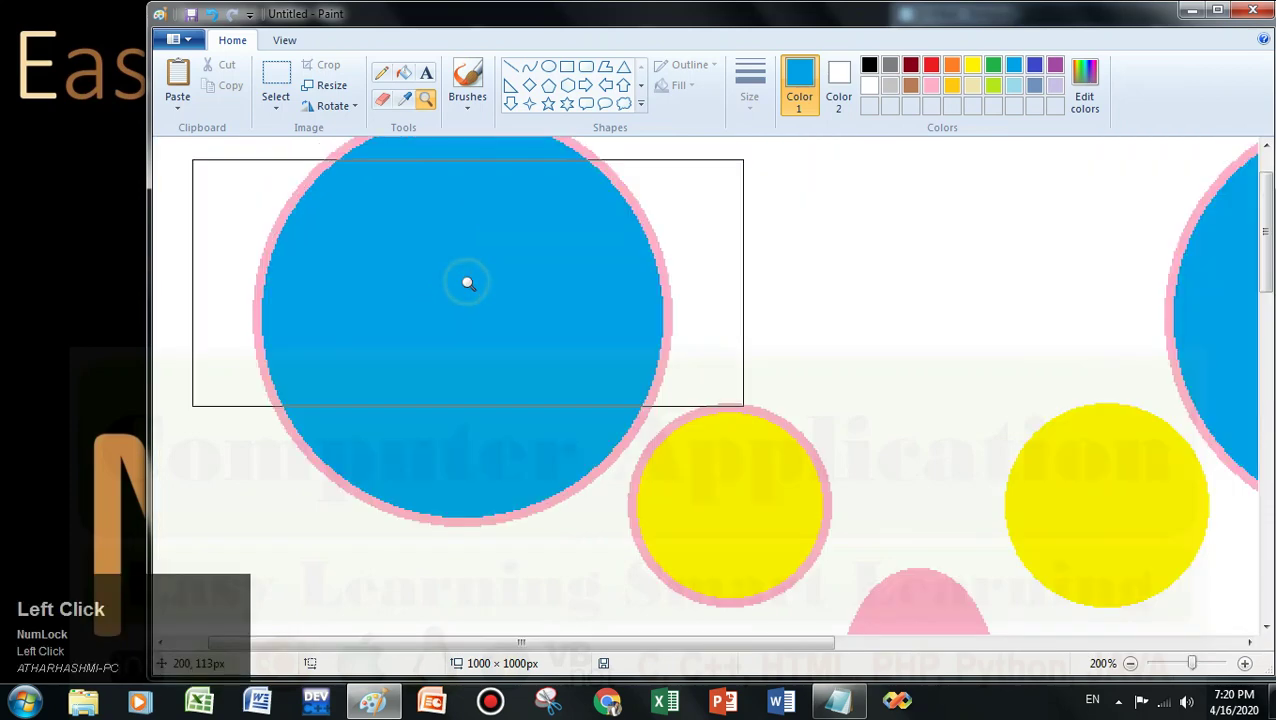
right_click(468, 284)
right_click(466, 282)
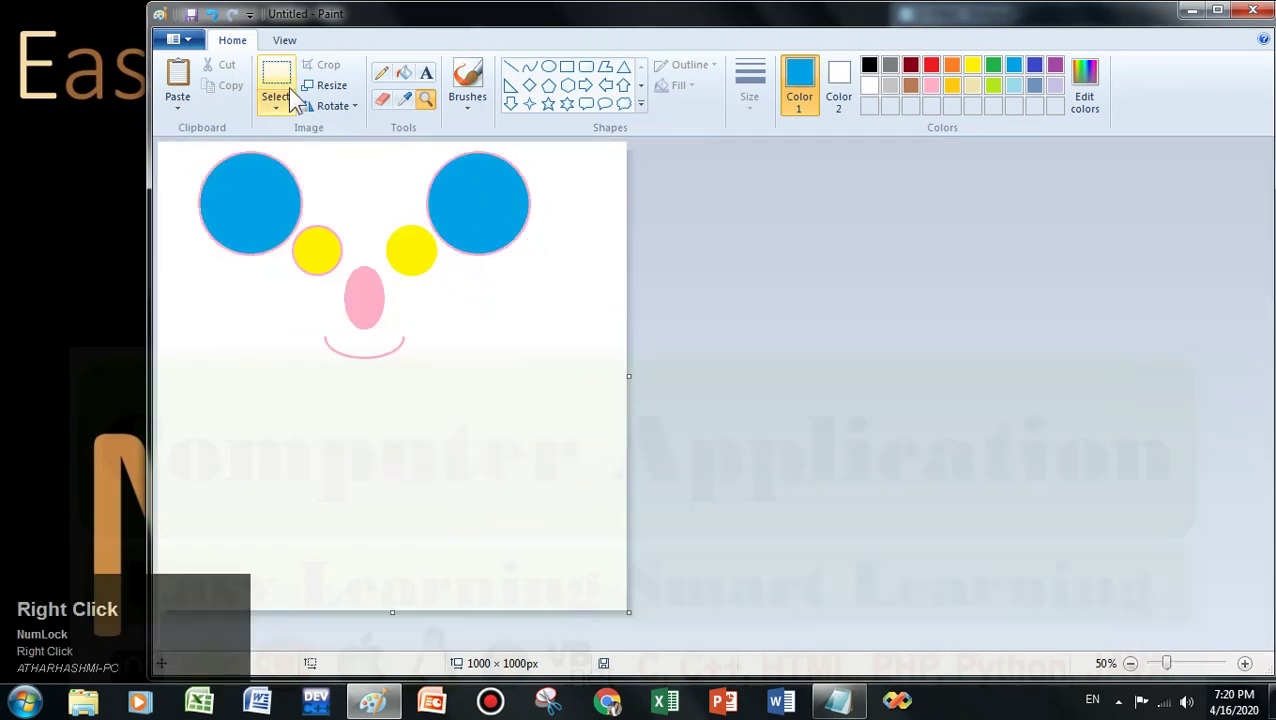
left_click(278, 88)
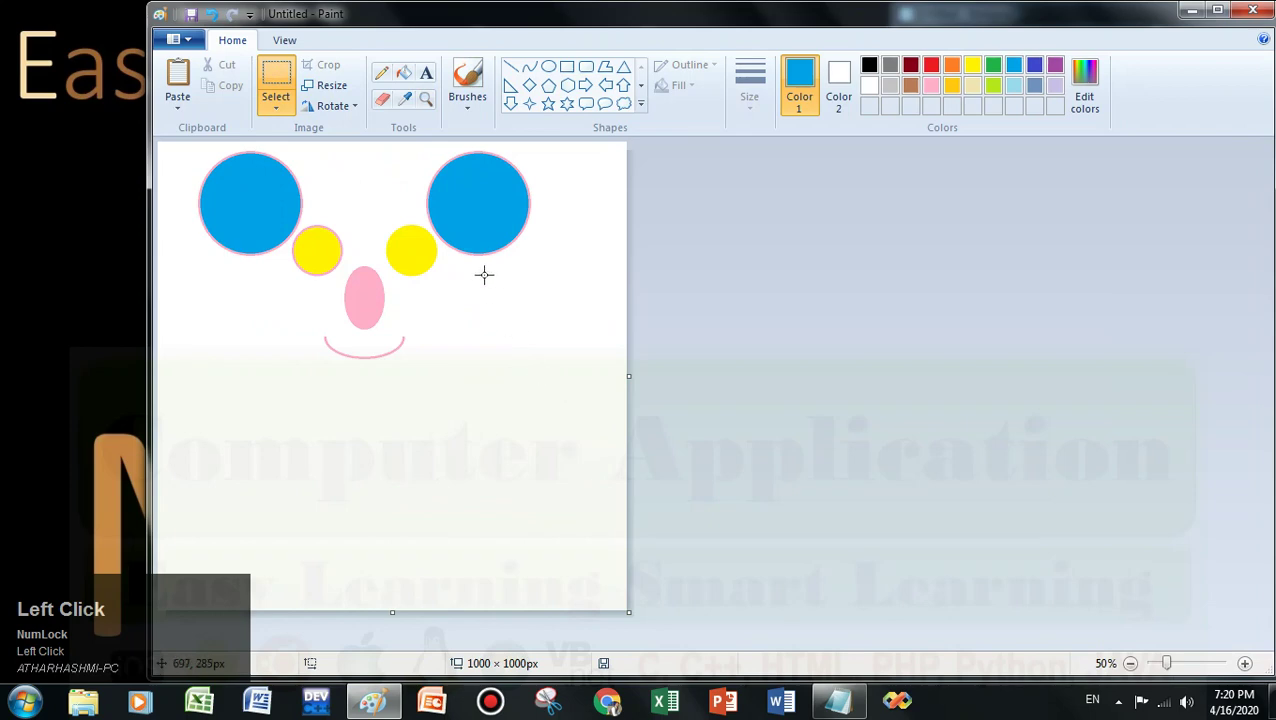
left_click_drag(569, 398, 165, 142)
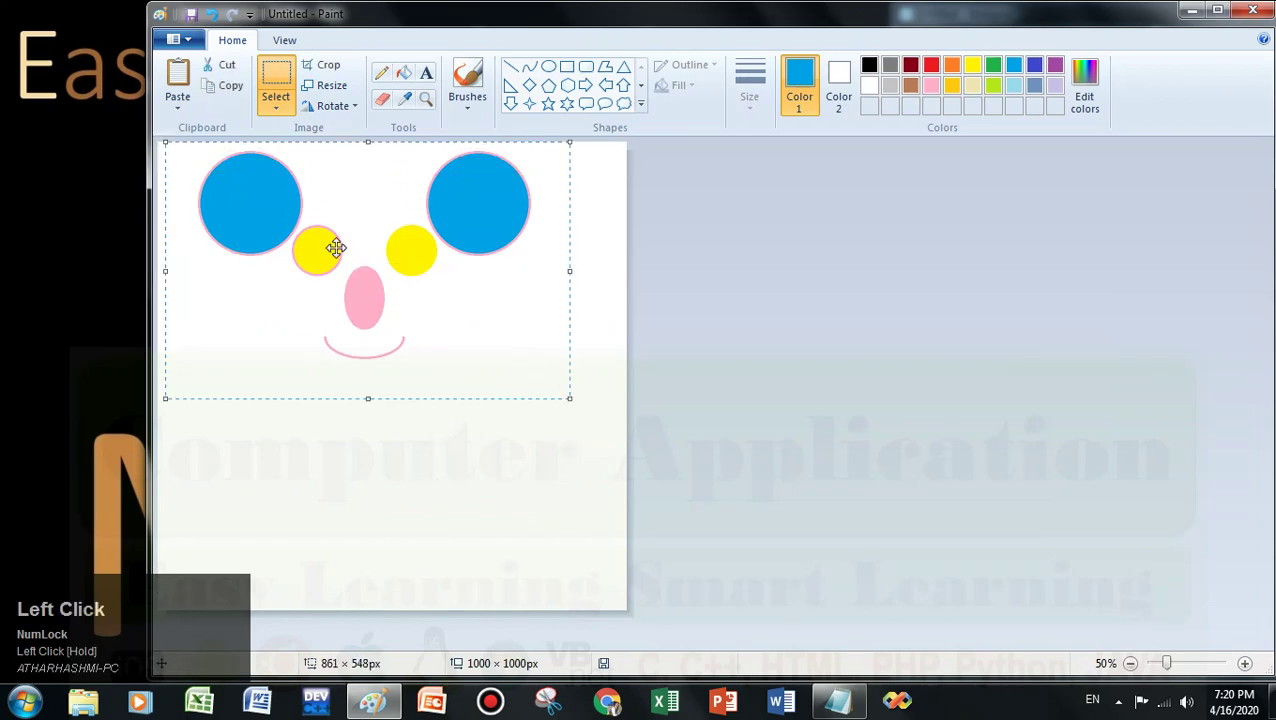
left_click_drag(432, 280, 449, 373)
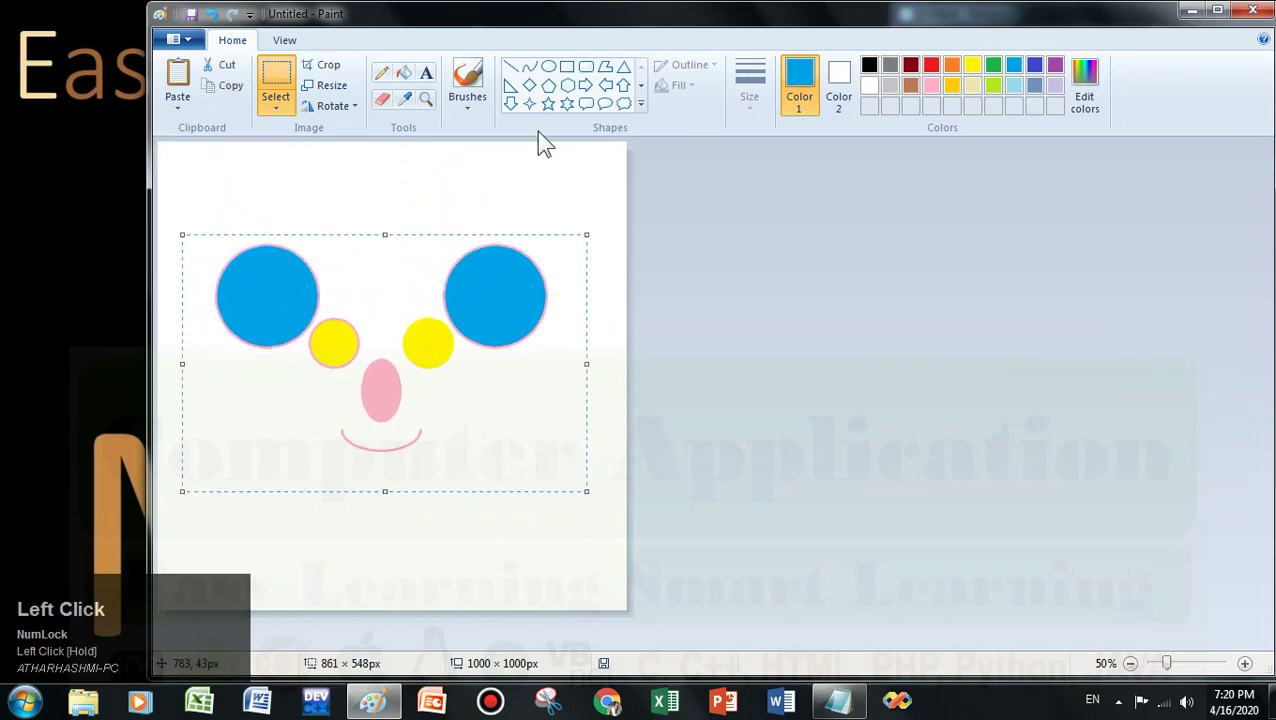
- Draw a blue head outline ellipse about 387 × 471 px around the eyes, nose and smile, and deselect it
left_click(548, 66)
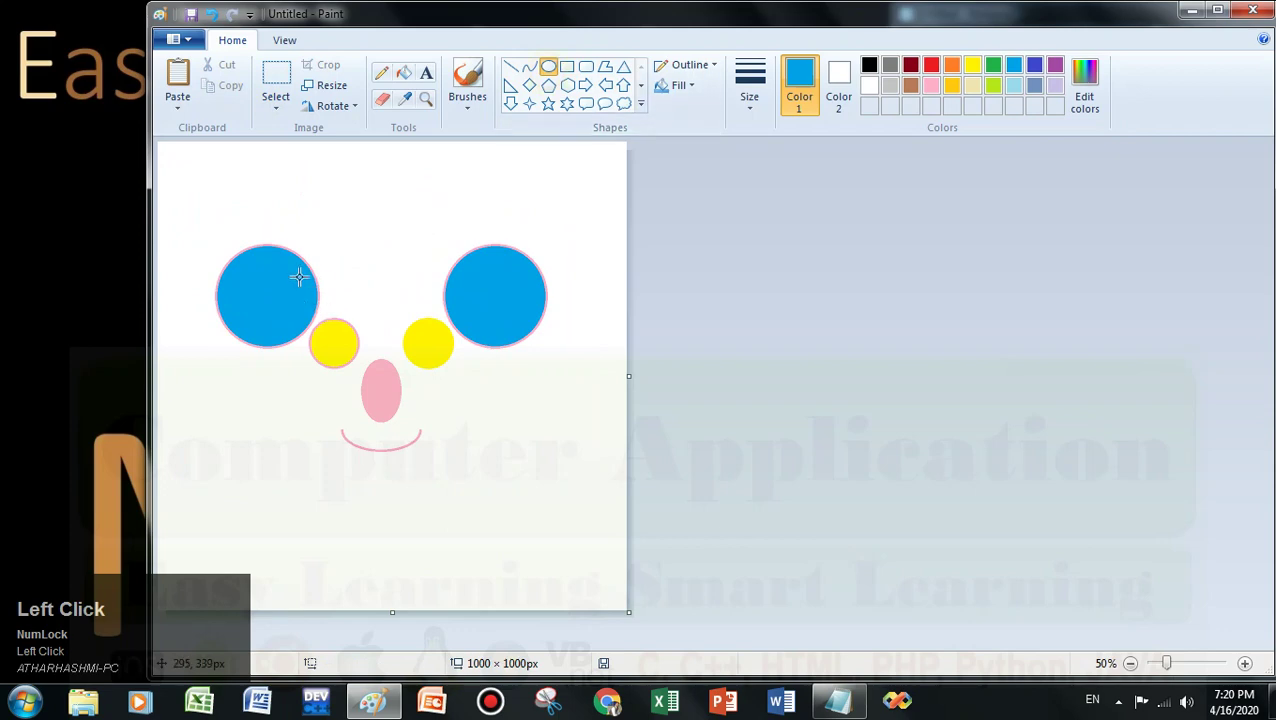
left_click_drag(287, 277, 470, 499)
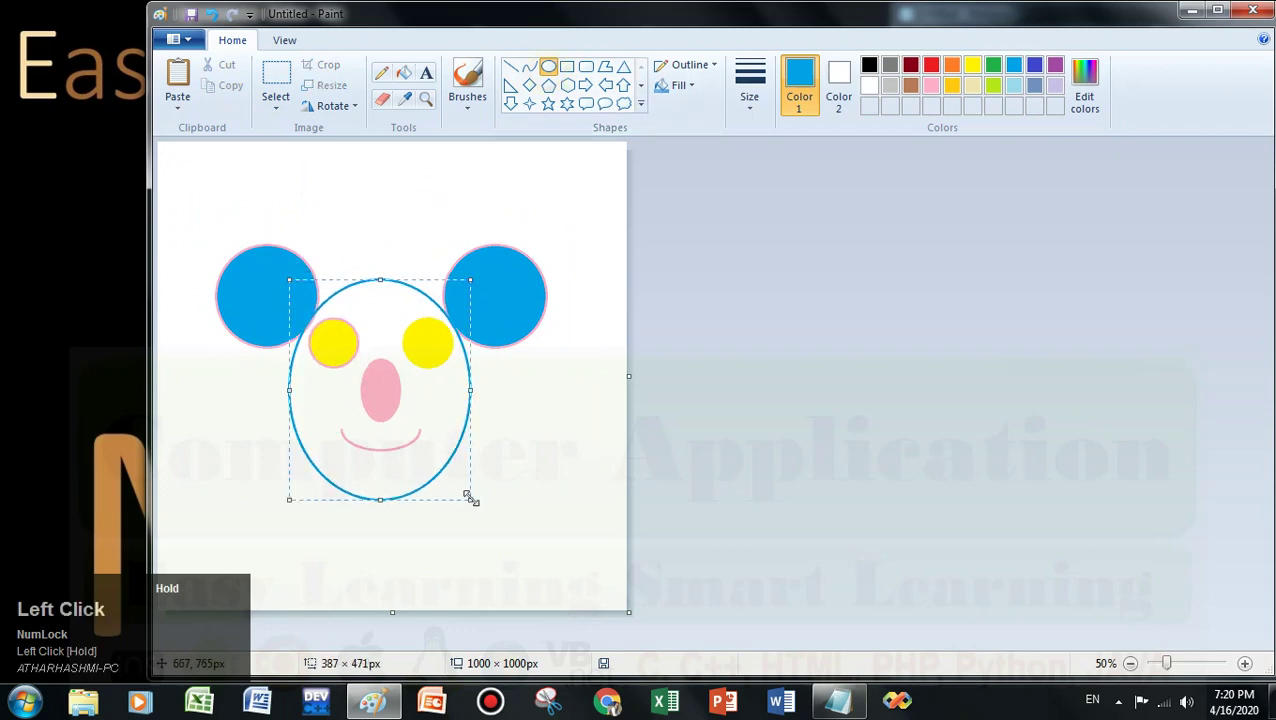
left_click(553, 438)
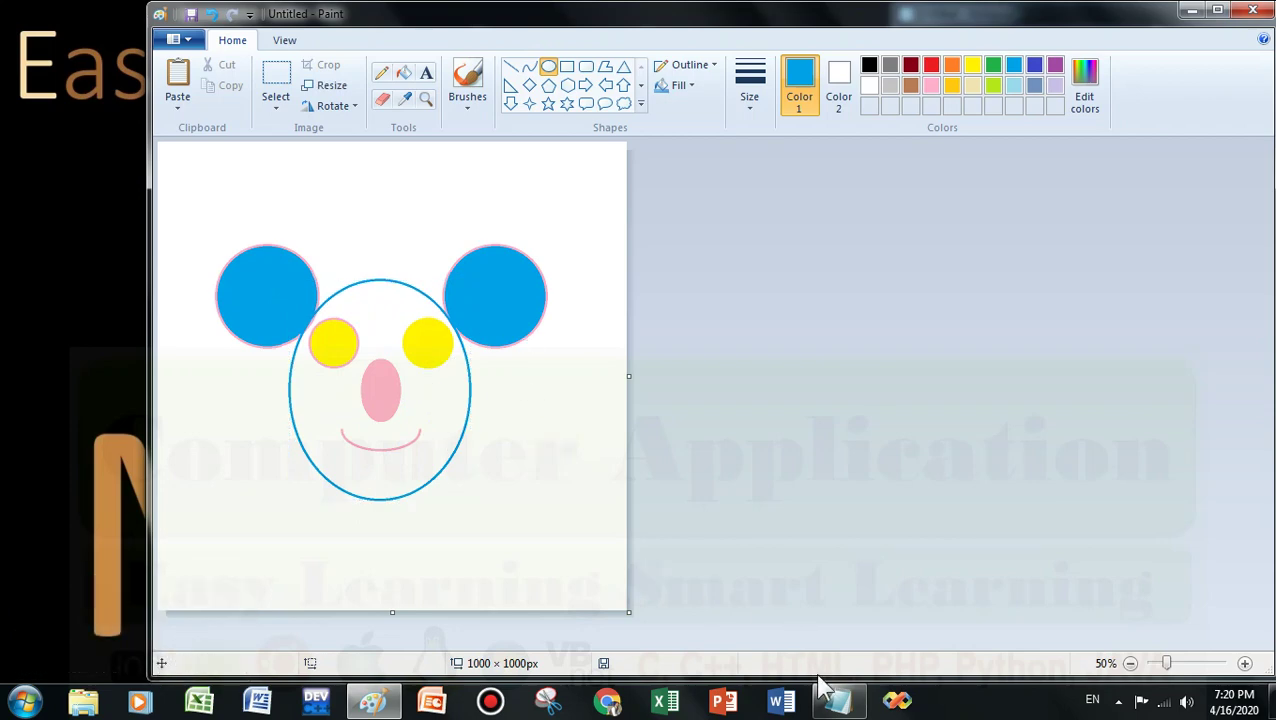
- Switch to Notepad and highlight part of the "Picture Rotate" line
left_click(836, 700)
left_click_drag(970, 273, 1058, 273)
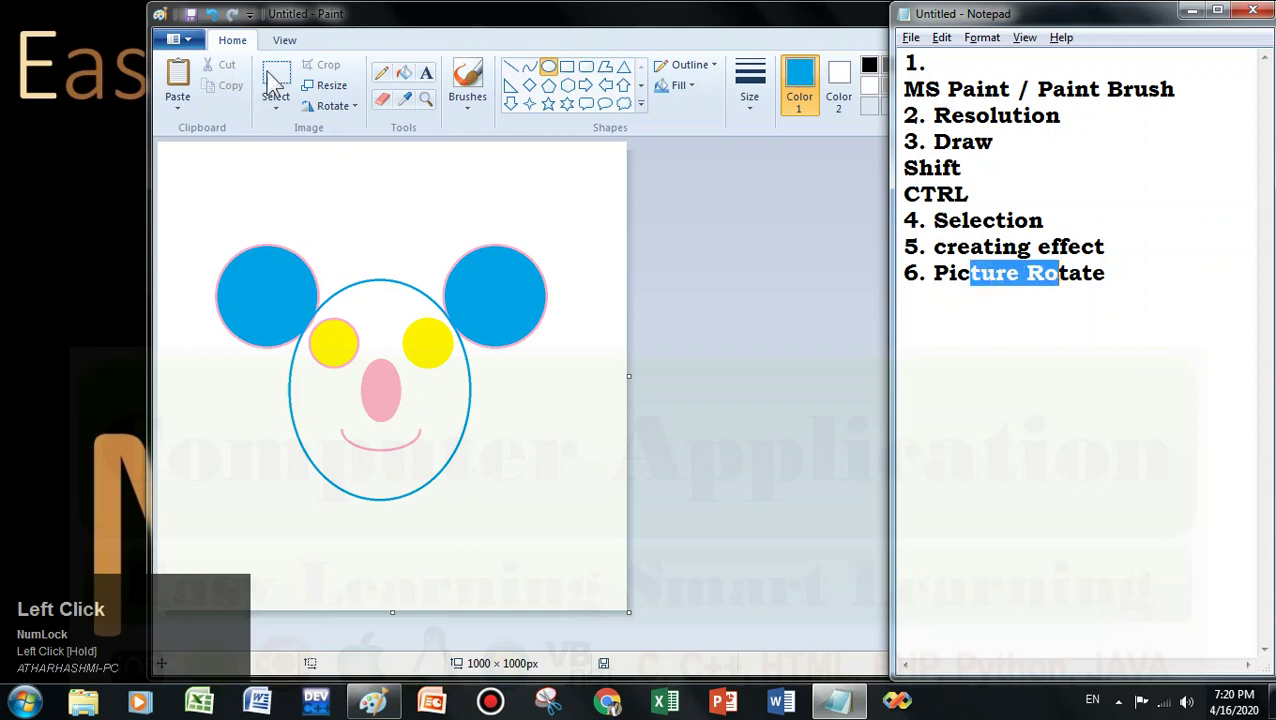
- Select the whole face drawing, about 787 × 745 px, flip it vertically and rotate it 180°
left_click(276, 85)
mouse_move(197, 201)
left_mouse_down()
mouse_move(573, 574)
mouse_move(552, 558)
mouse_move(567, 550)
left_mouse_up()
left_click(349, 112)
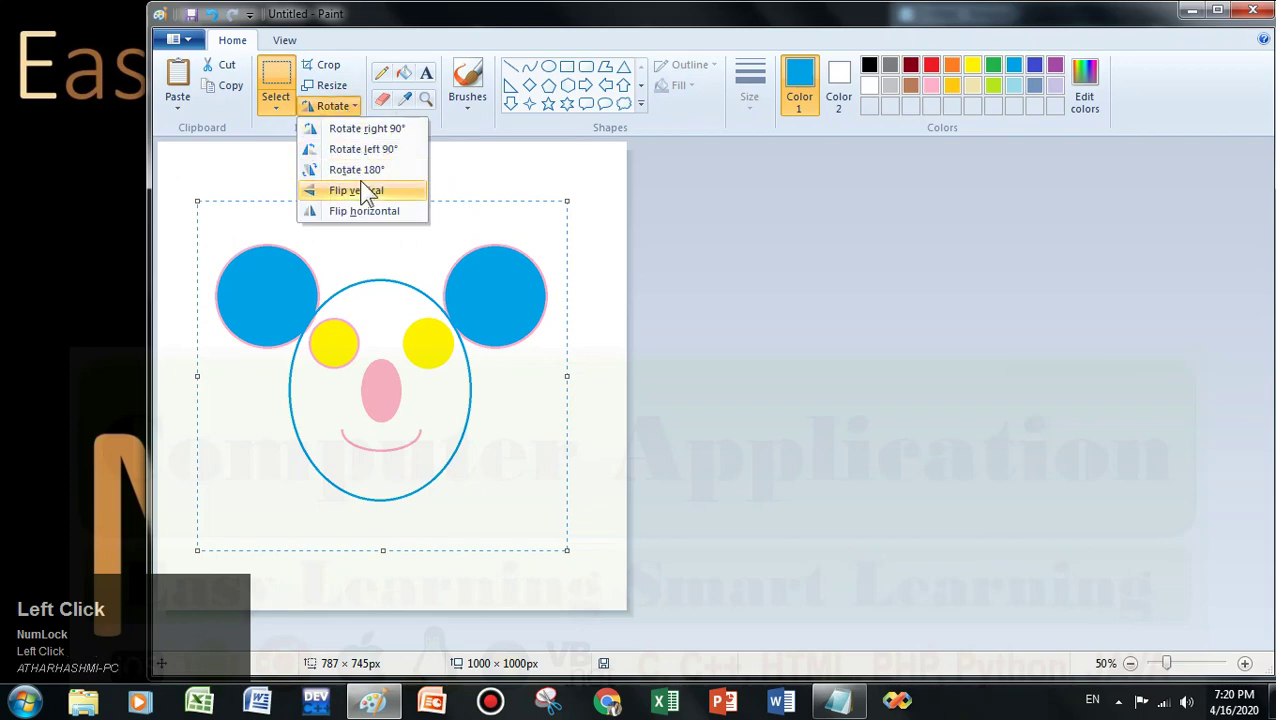
left_click(340, 194)
left_click(340, 112)
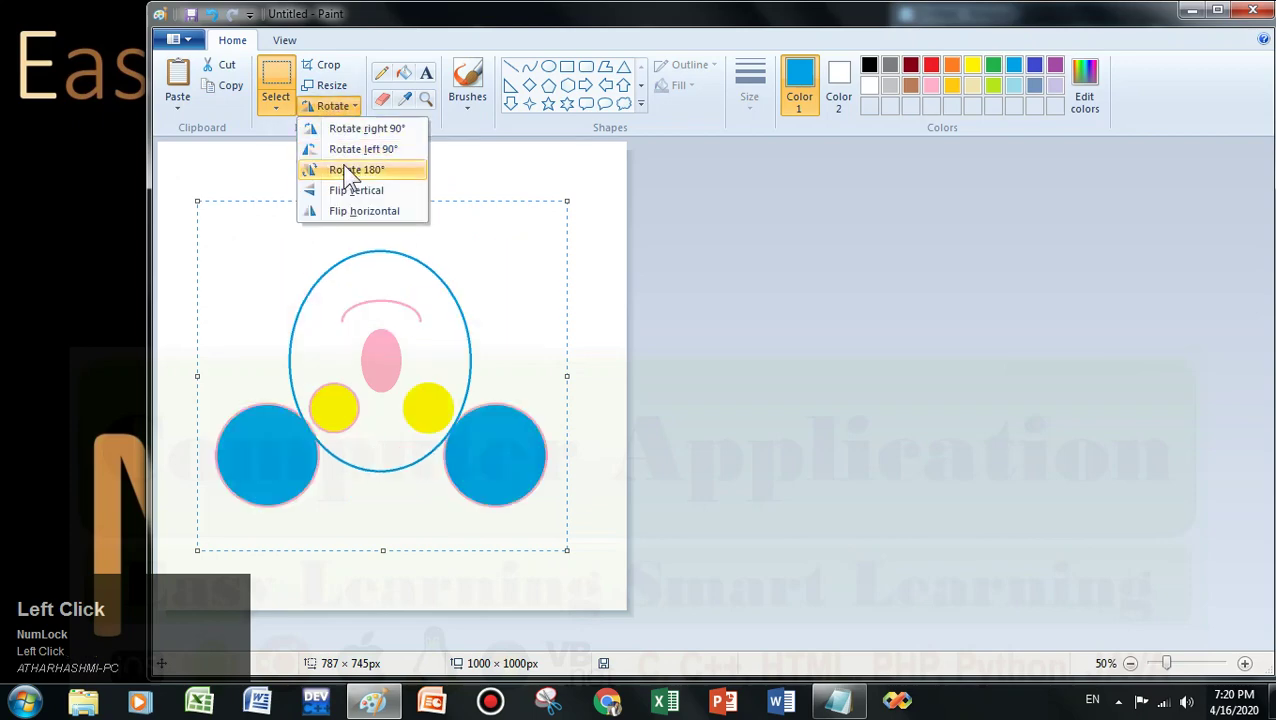
left_click(350, 168)
- Rotate the selected face right 90° and back left 90°, and deselect it
left_click(332, 103)
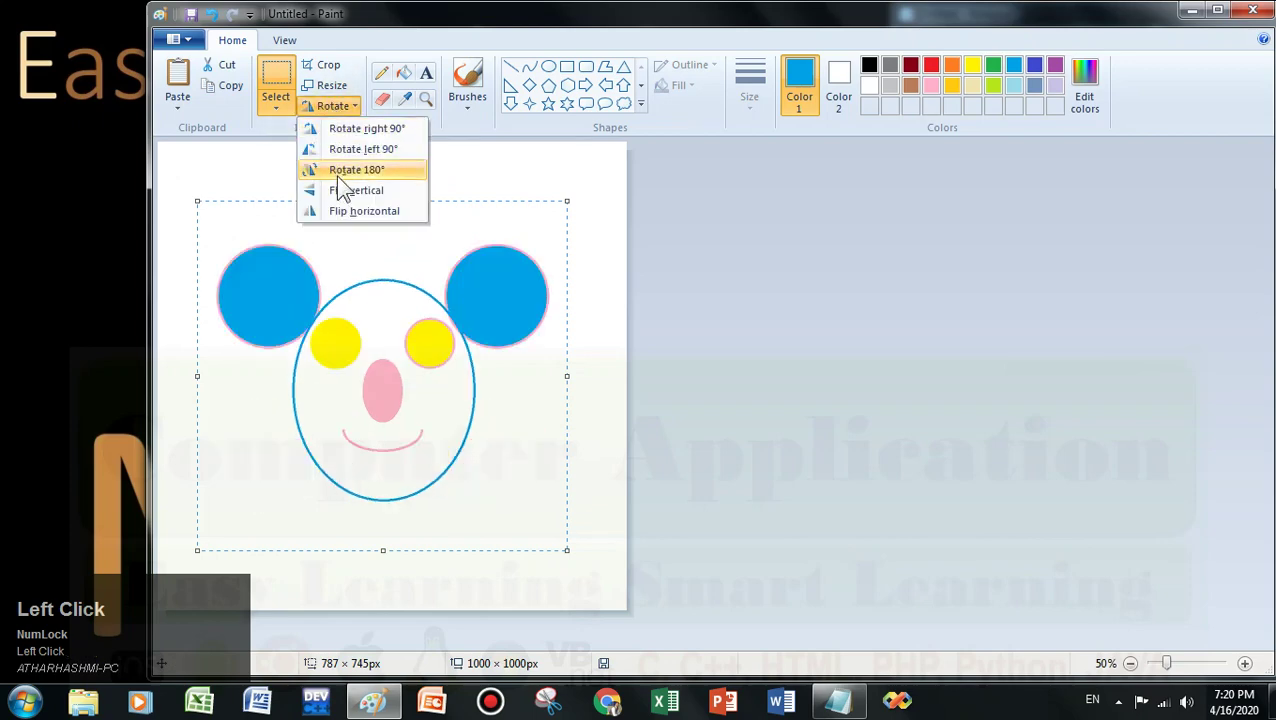
left_click(358, 129)
left_click(331, 85)
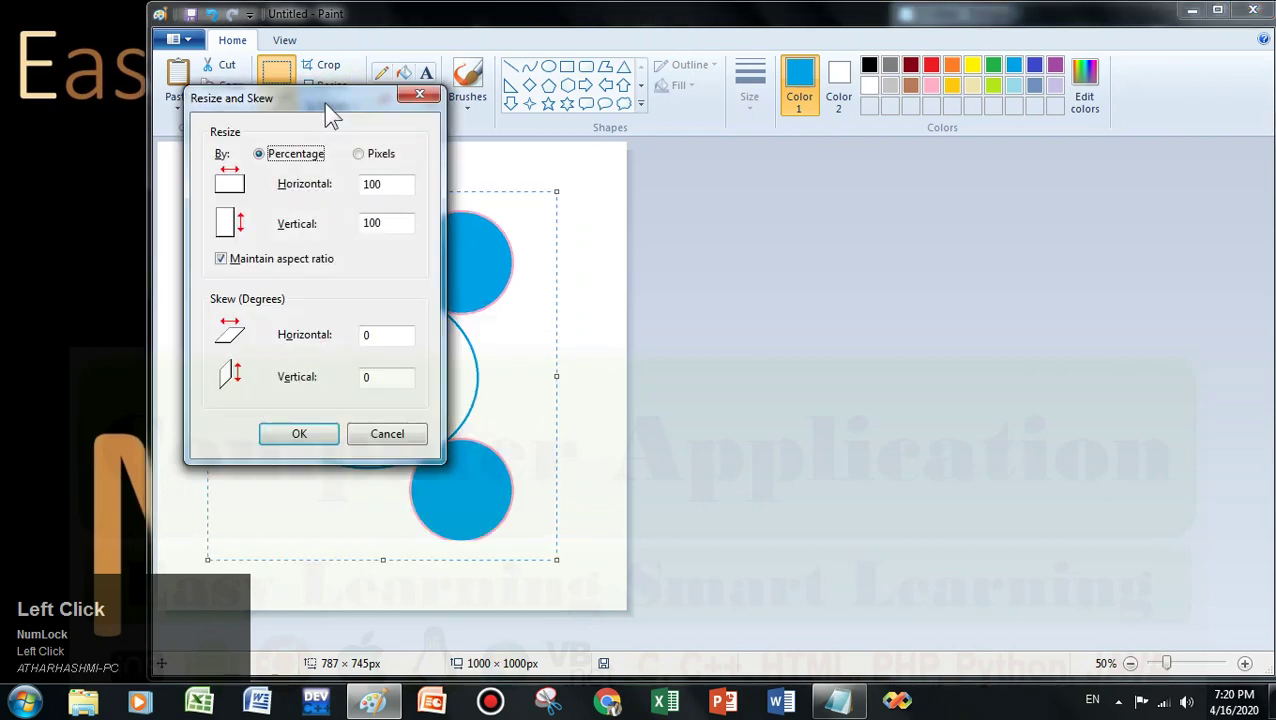
left_click(415, 98)
left_click(353, 108)
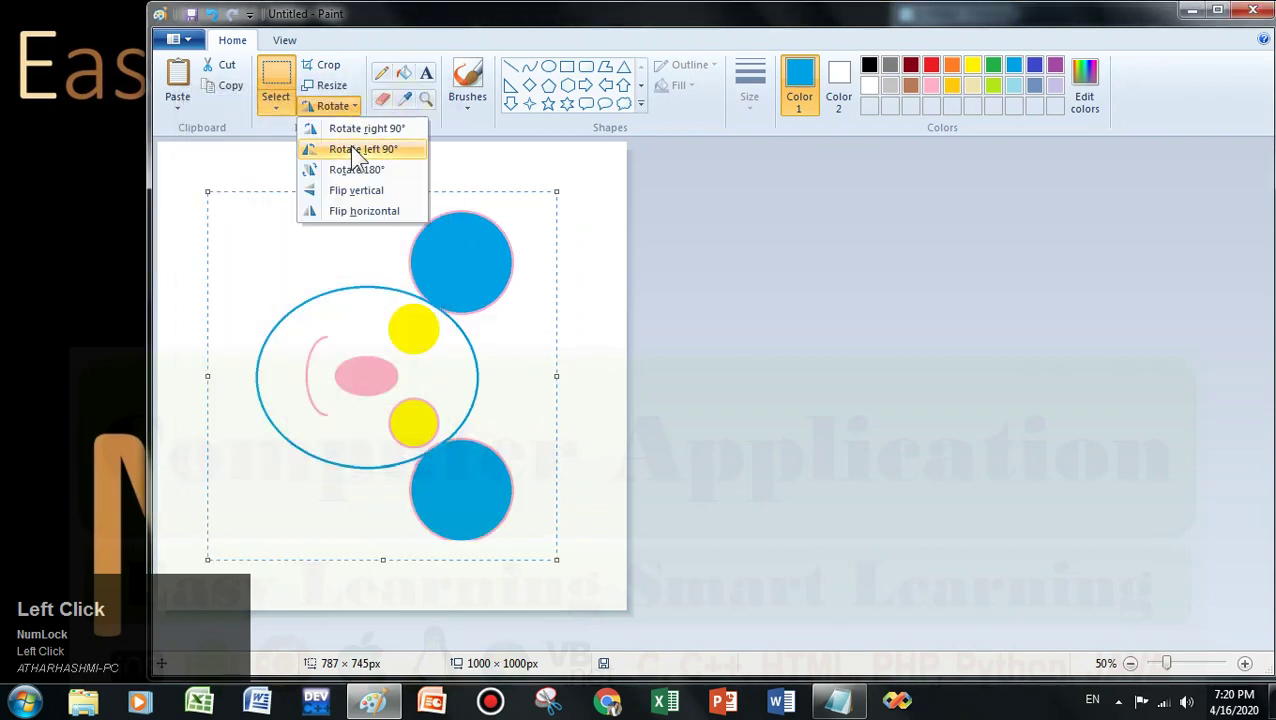
left_click(352, 148)
left_click(611, 306)
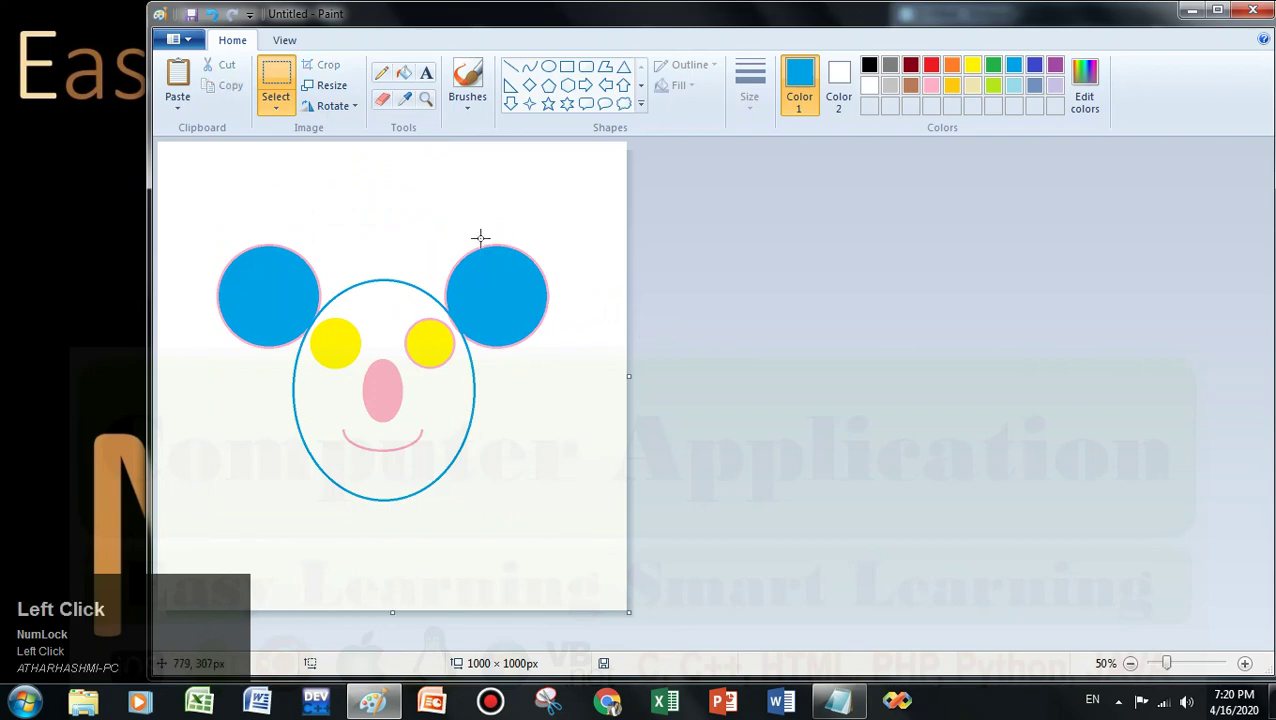
- Magnify the face to 100% and return the zoom to 50%
left_click(425, 98)
left_click(427, 357)
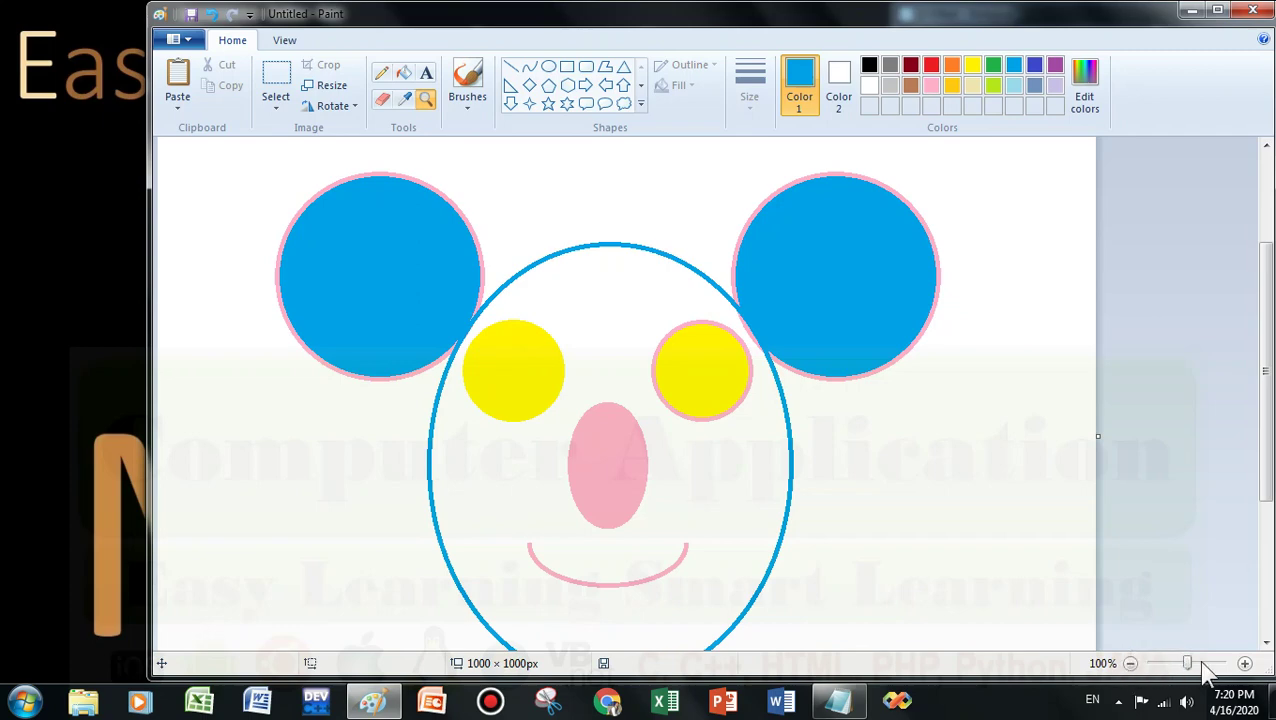
mouse_move(1190, 669)
left_mouse_down()
mouse_move(1159, 680)
mouse_move(1224, 676)
mouse_move(1168, 672)
left_mouse_up()
left_click(948, 487)
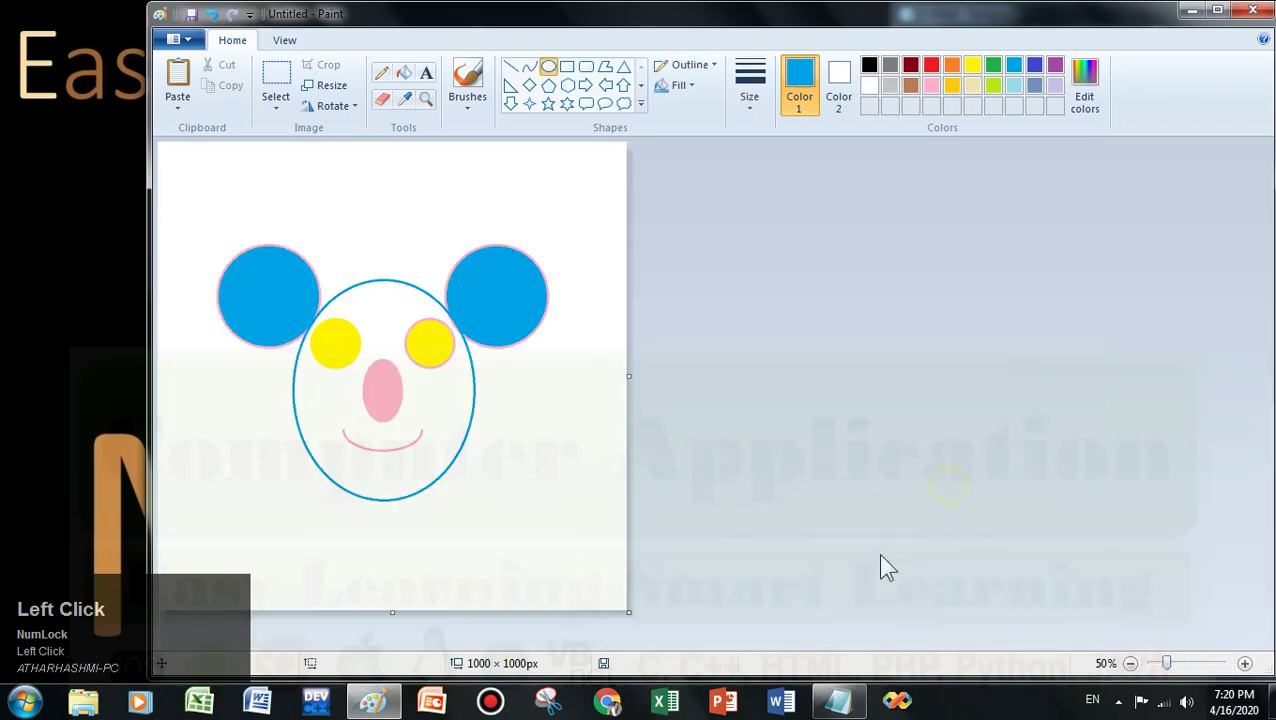
- Switch to Notepad and add the line "7. Use of brush" below "6. Picture Rotate"
left_click(836, 700)
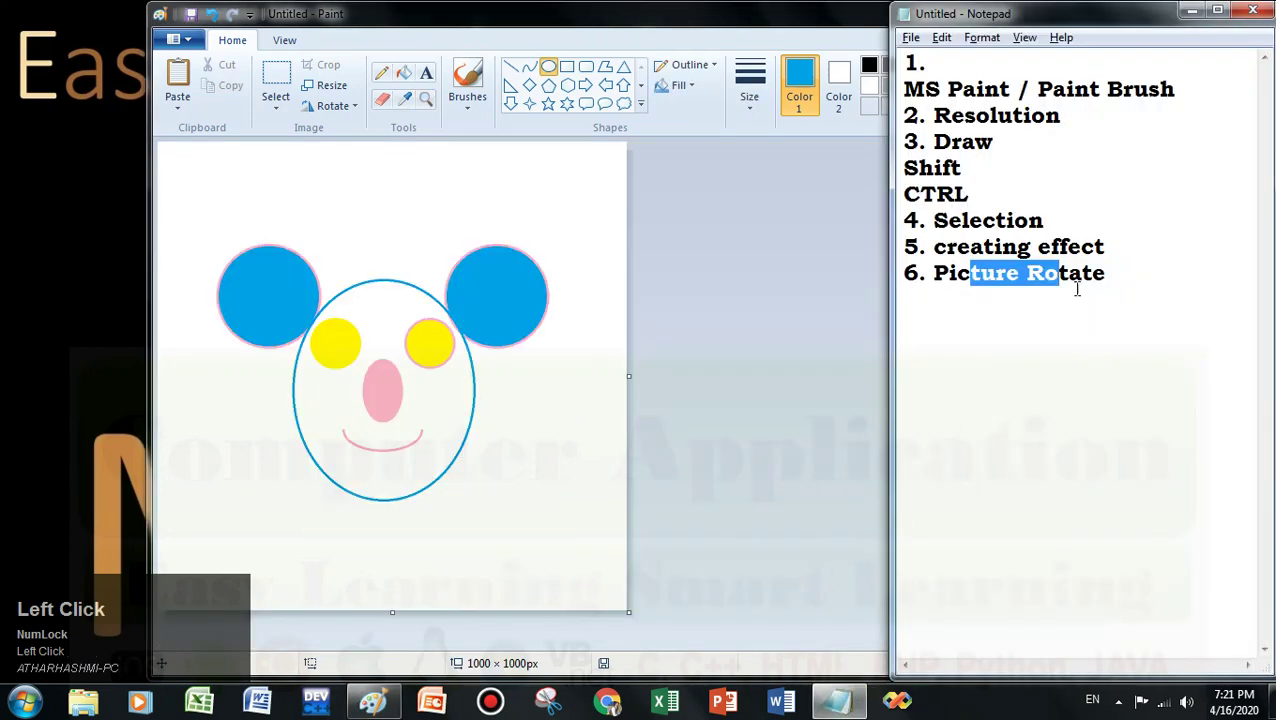
left_click(1112, 281)
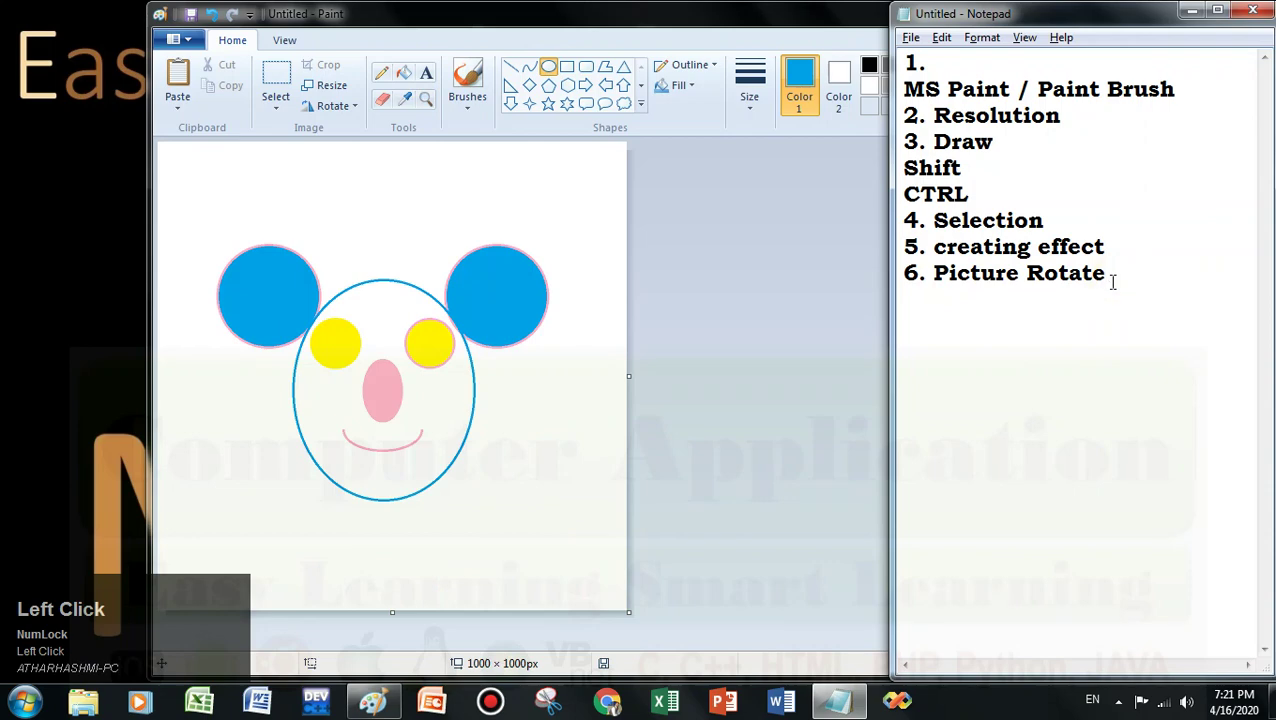
key("shift+F12")
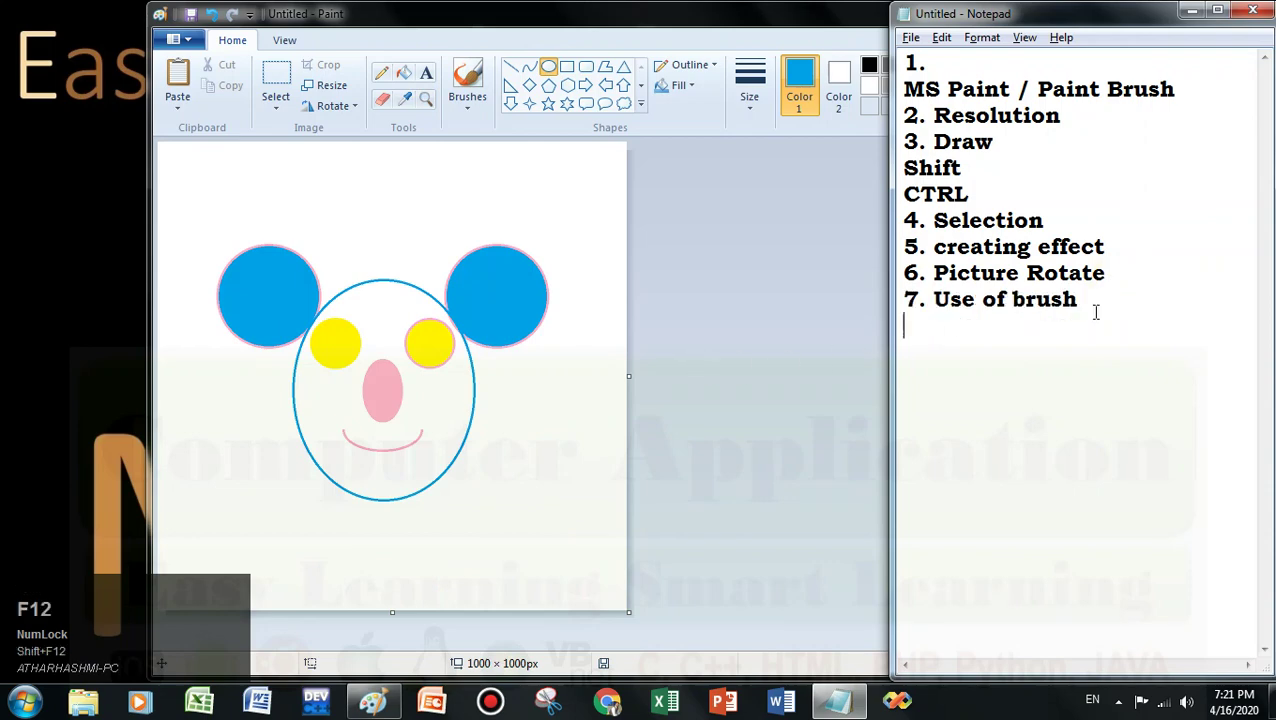
mouse_move(1130, 306)
left_mouse_down()
mouse_move(1028, 298)
mouse_move(881, 316)
left_mouse_up()
- Switch back to Paint and spray a blue Airbrush stroke down the canvas to the right of the face
left_click(770, 270)
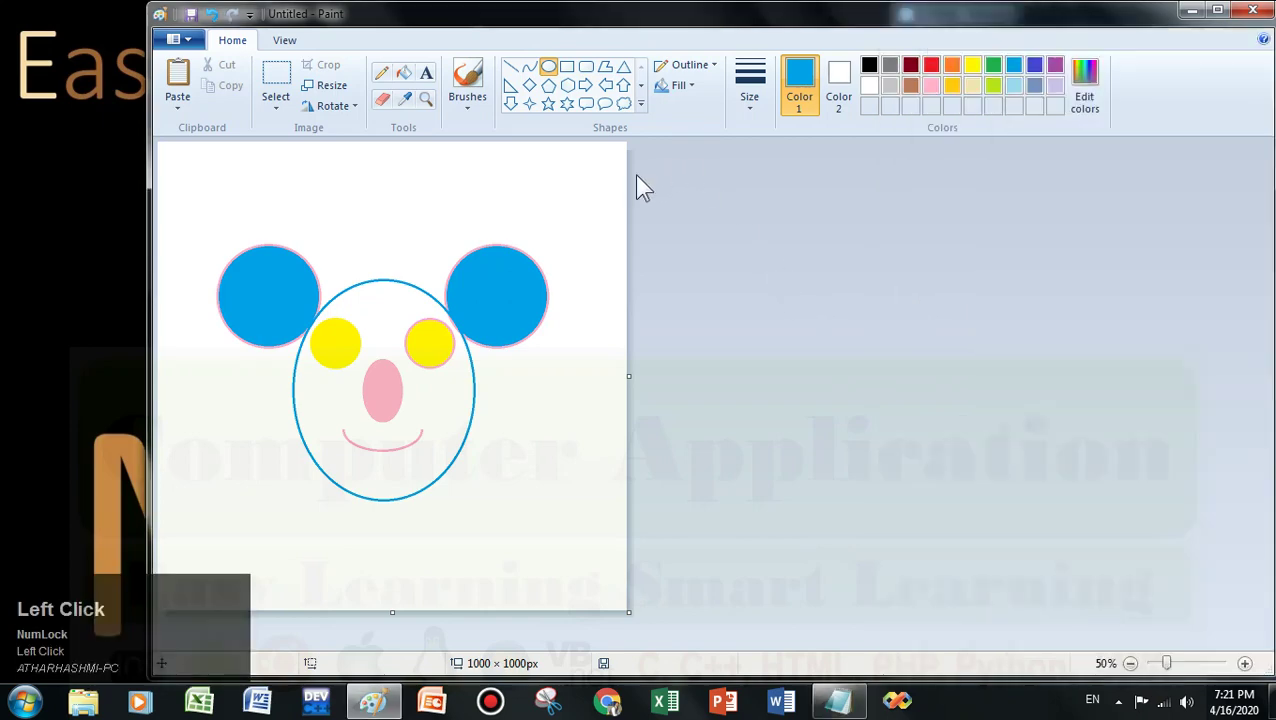
left_click(474, 97)
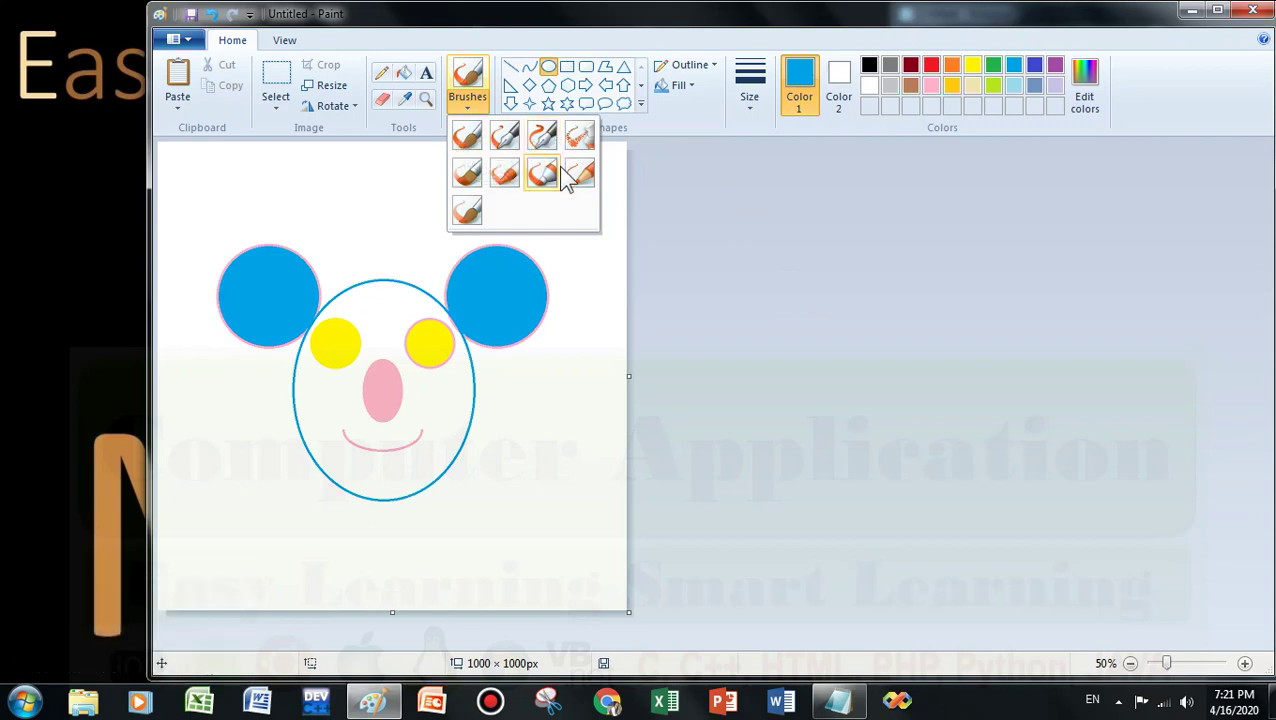
left_click(579, 135)
mouse_move(578, 235)
left_mouse_down()
mouse_move(592, 413)
mouse_move(548, 472)
left_mouse_up()
- Paint one blue stroke with Calligraphy brush 1 and one with Calligraphy brush 2 above the head
left_click(468, 100)
left_click(501, 131)
mouse_move(433, 175)
left_mouse_down()
mouse_move(396, 200)
mouse_move(380, 237)
mouse_move(301, 210)
left_mouse_up()
left_click(466, 104)
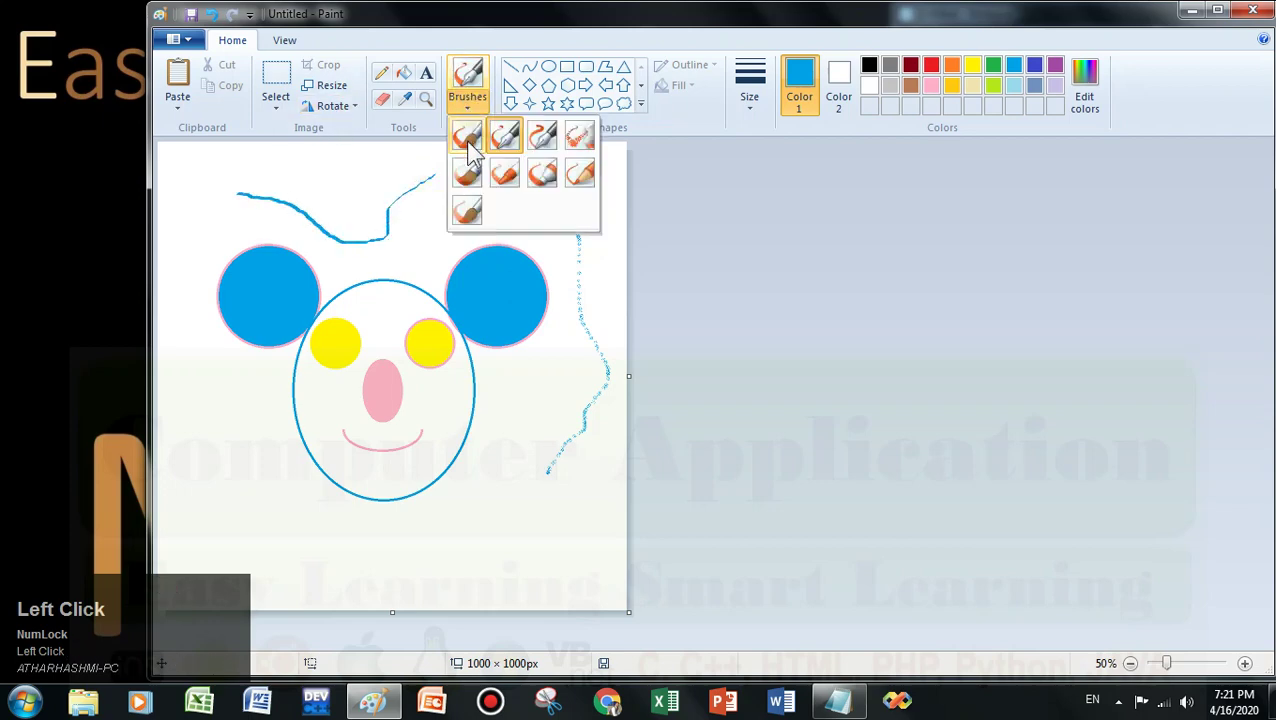
left_click(541, 134)
mouse_move(487, 184)
left_mouse_down()
mouse_move(453, 202)
mouse_move(428, 256)
left_mouse_up()
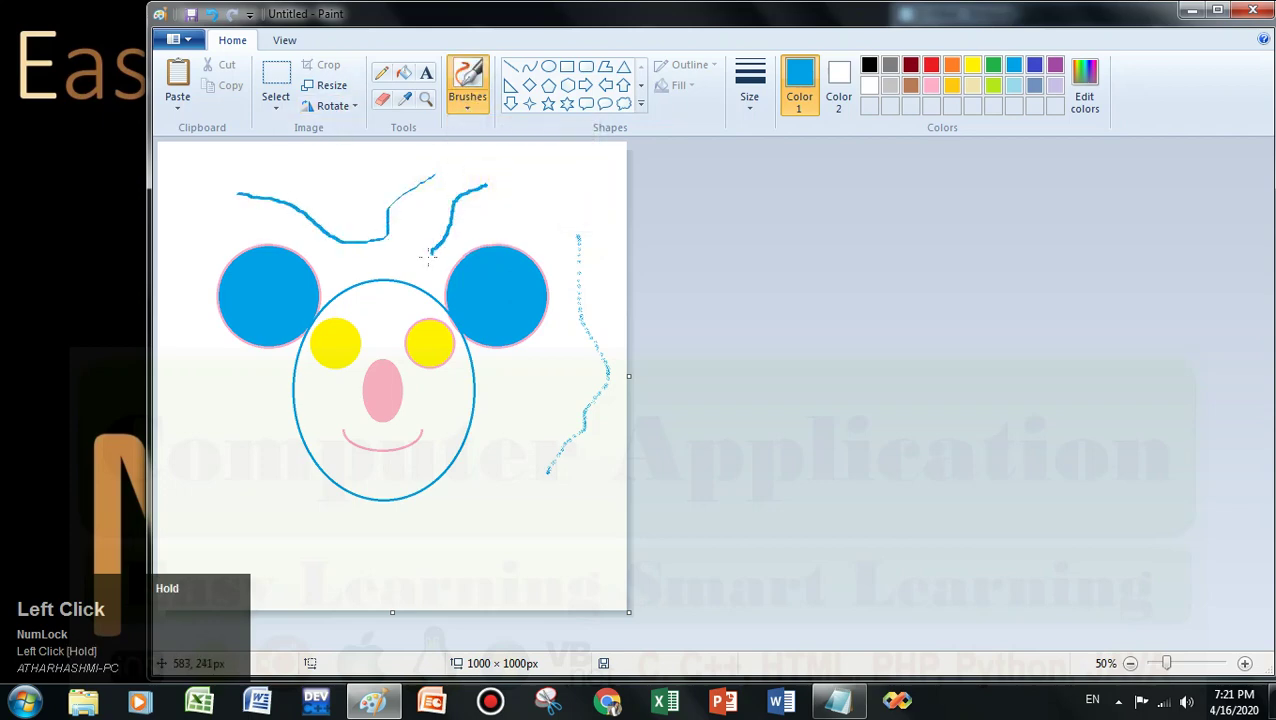
- Paint a looping blue stroke with the Watercolor brush above the right ear
left_click(467, 100)
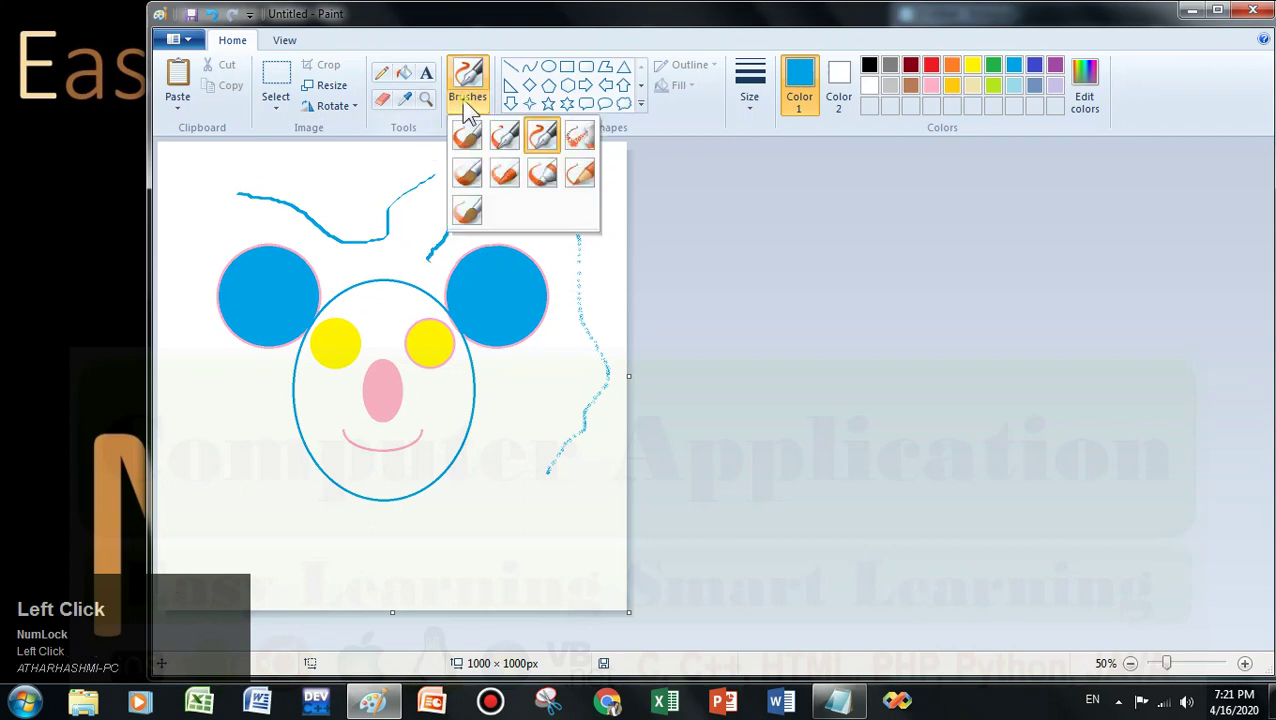
left_click(464, 208)
mouse_move(505, 208)
left_mouse_down()
mouse_move(559, 183)
mouse_move(566, 227)
mouse_move(499, 202)
mouse_move(470, 218)
left_mouse_up()
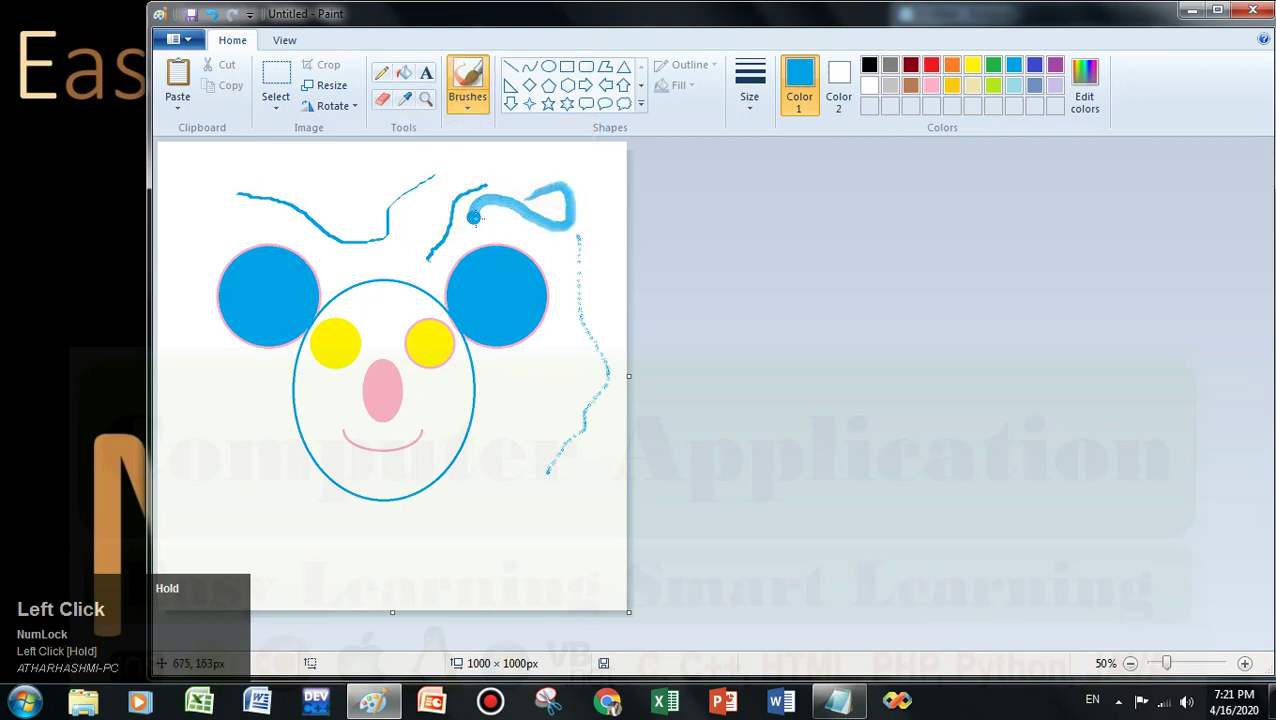
left_click_drag(451, 167, 423, 174)
- Paint horizontal, vertical and wavy blue strokes above the face using the regular Brush at the thickest size
scroll(530, 335, "up", 2)
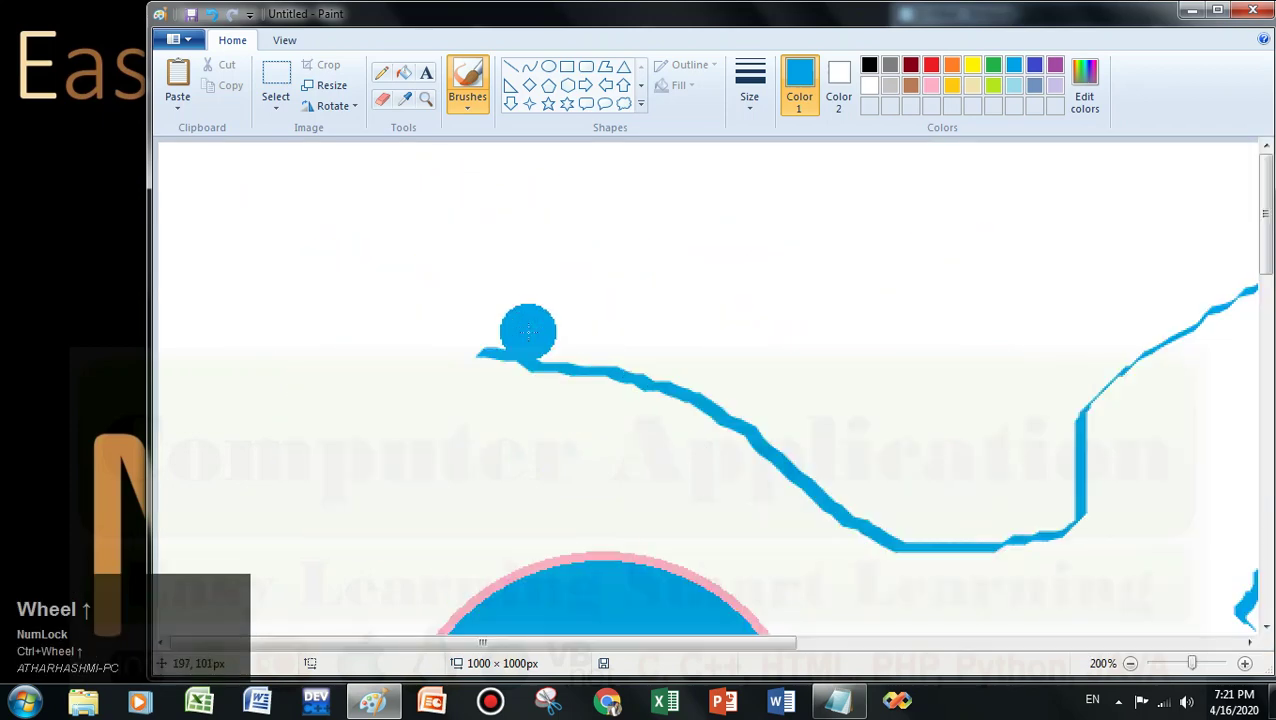
scroll(624, 296, "down", 1)
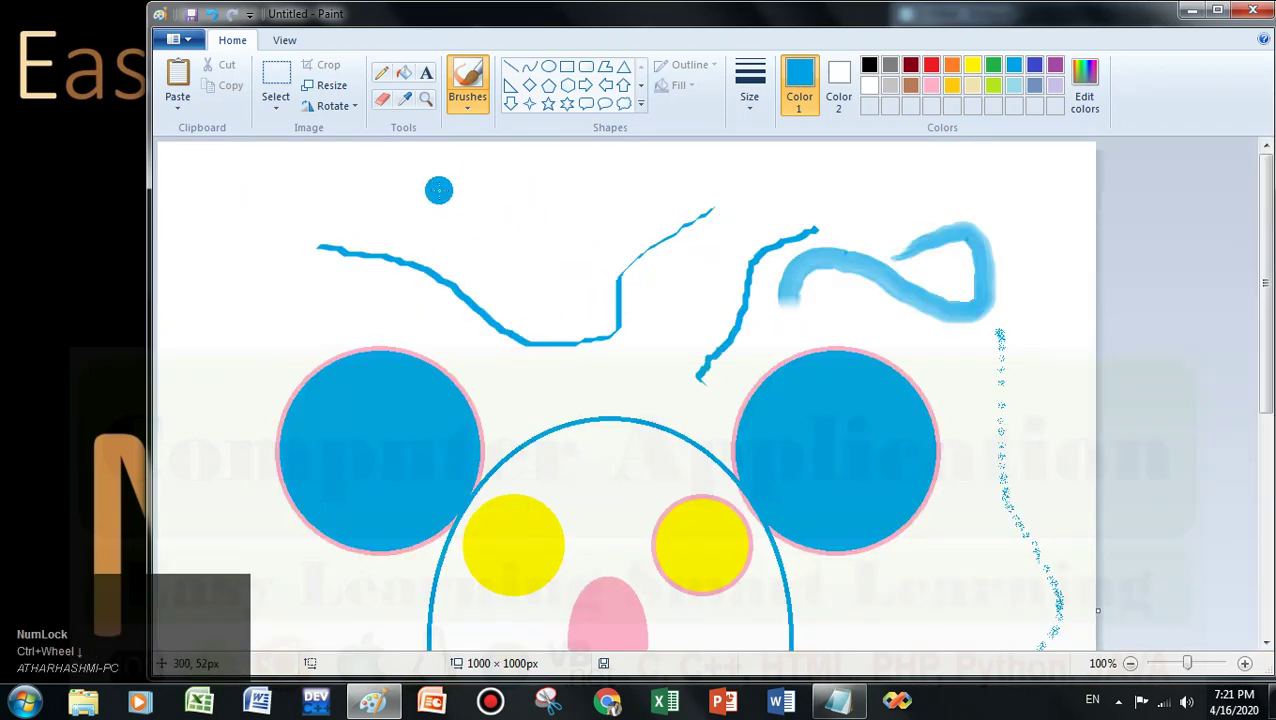
left_click(477, 108)
left_click(467, 137)
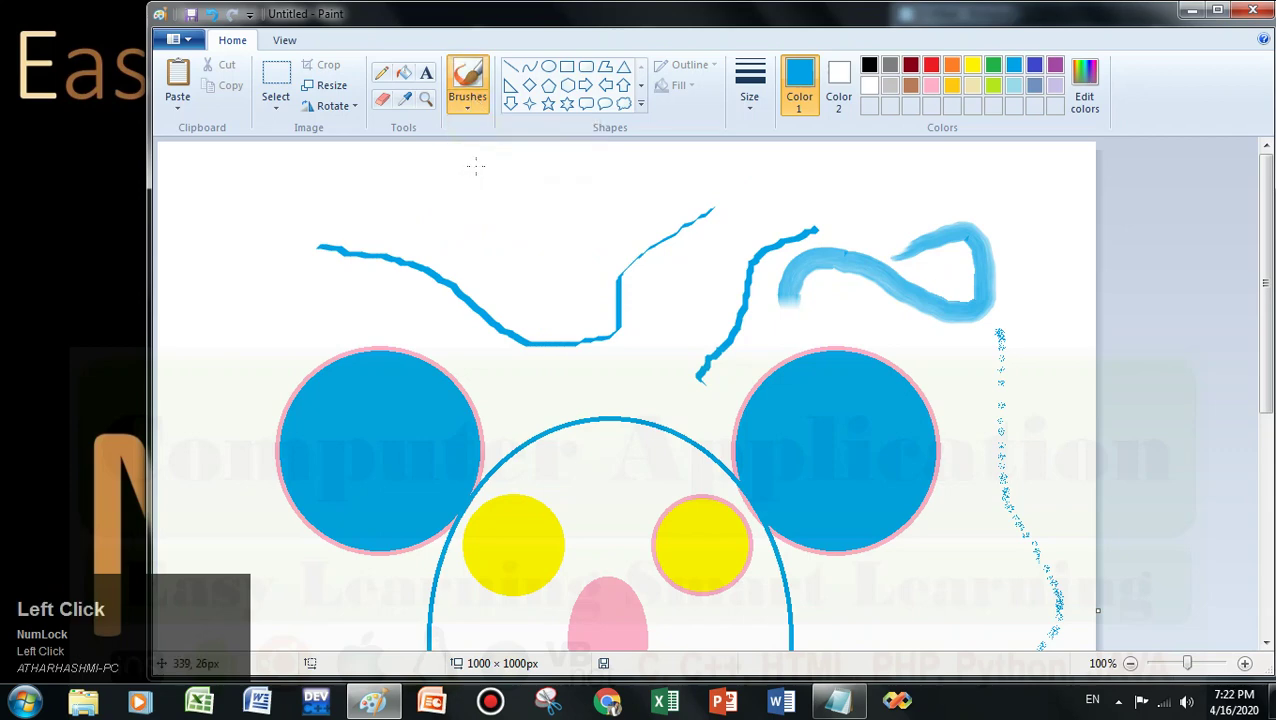
left_click(745, 108)
left_click(762, 248)
mouse_move(418, 194)
left_mouse_down()
mouse_move(618, 202)
mouse_move(655, 171)
left_mouse_up()
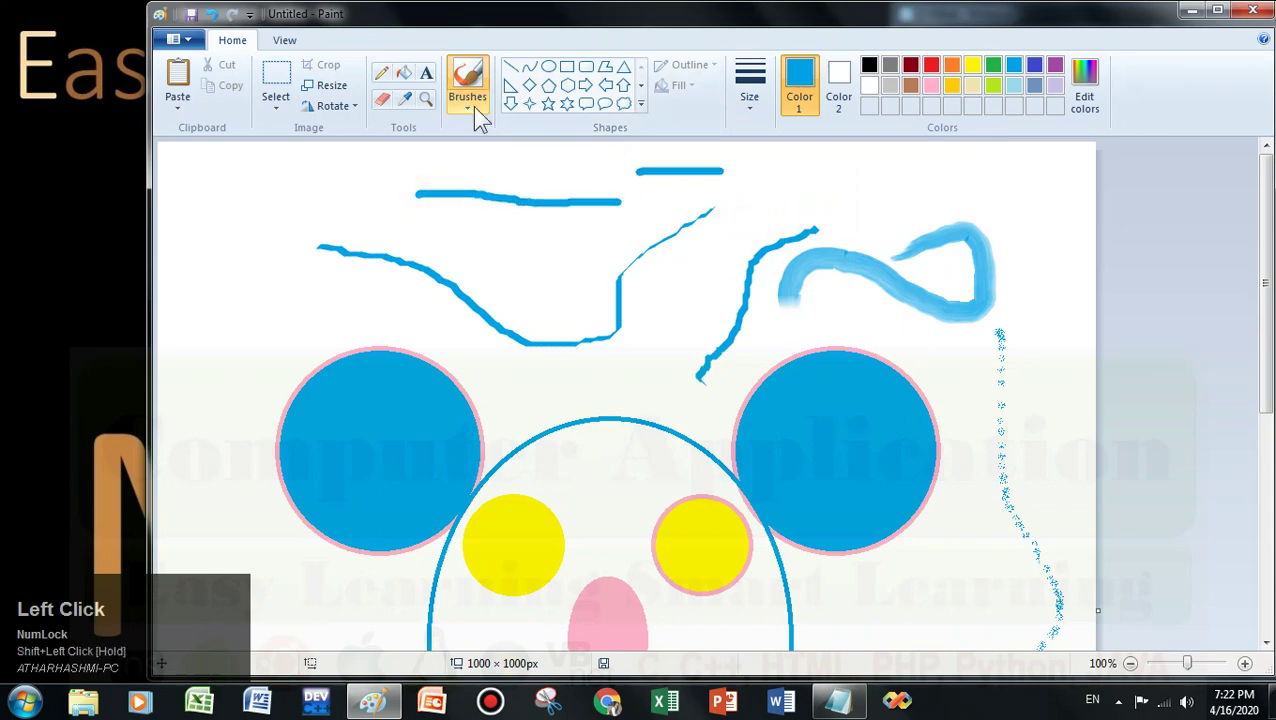
left_click_drag(682, 258, 681, 272)
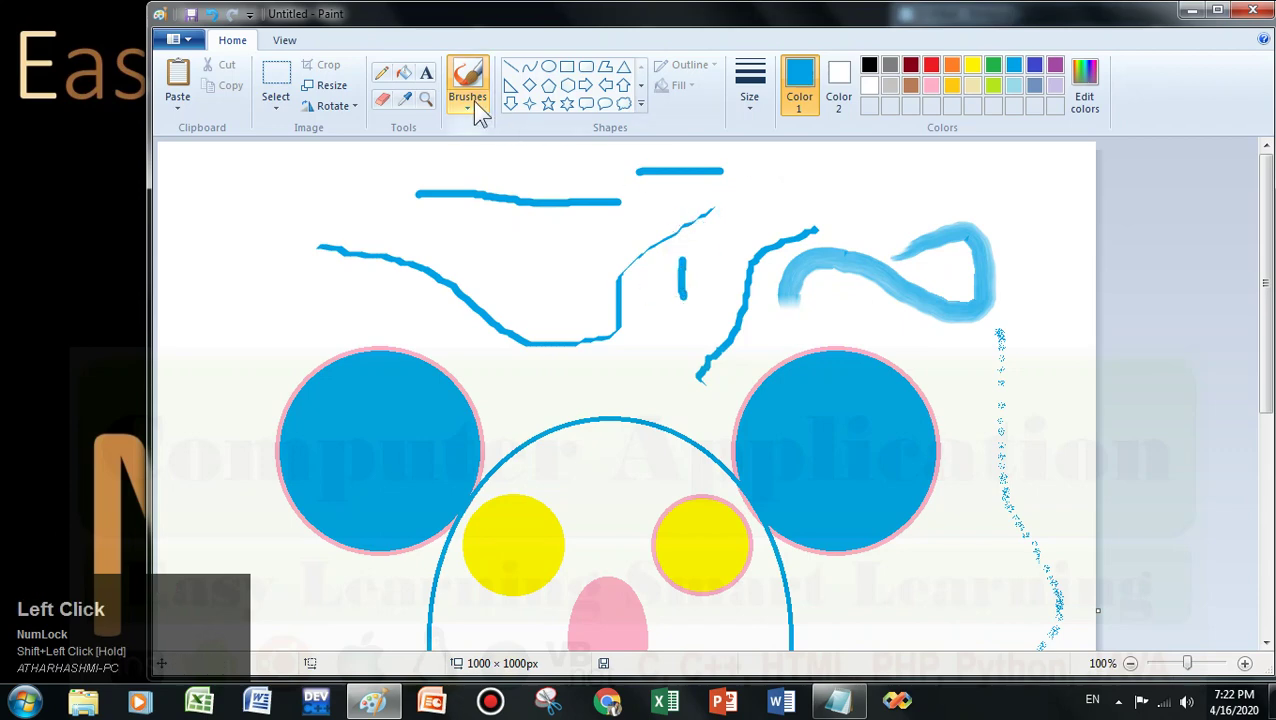
mouse_move(527, 247)
left_mouse_down()
mouse_move(558, 283)
mouse_move(478, 232)
mouse_move(284, 215)
left_mouse_up()
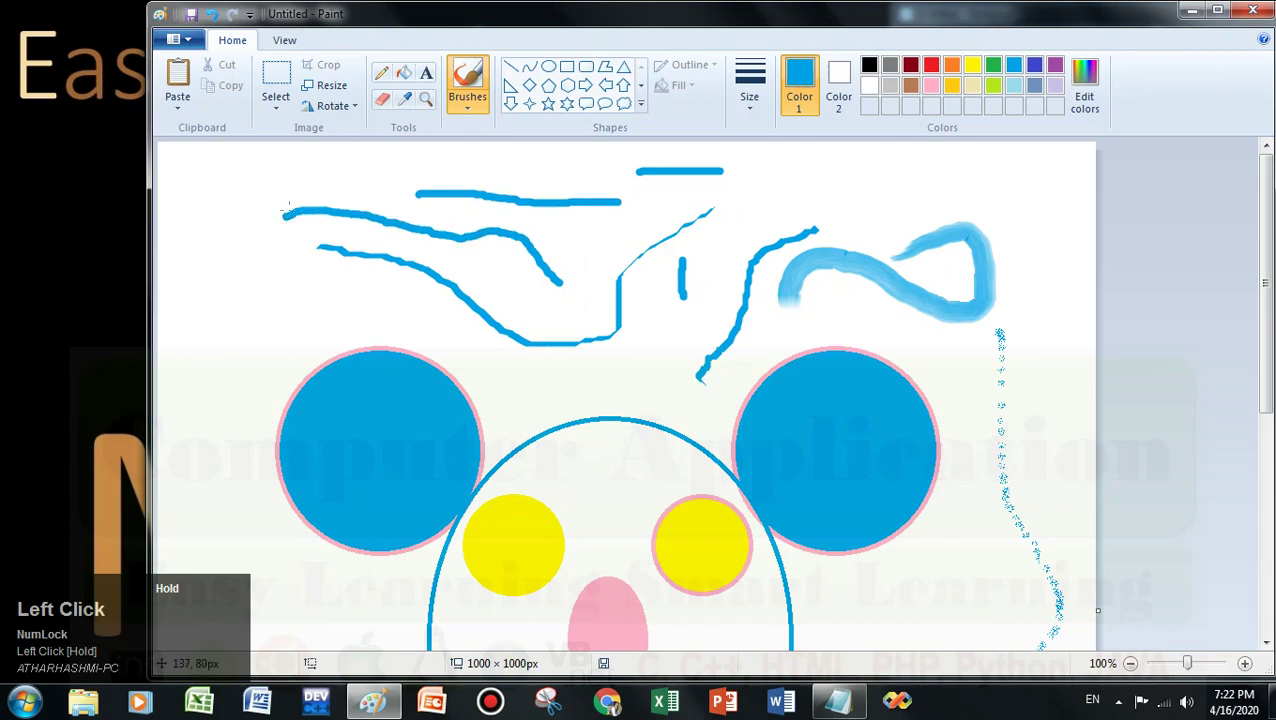
- Set the Line tool to the thickest size and draw a vertical line and a 240 × 74 px slanted line near the left ear
left_click(509, 67)
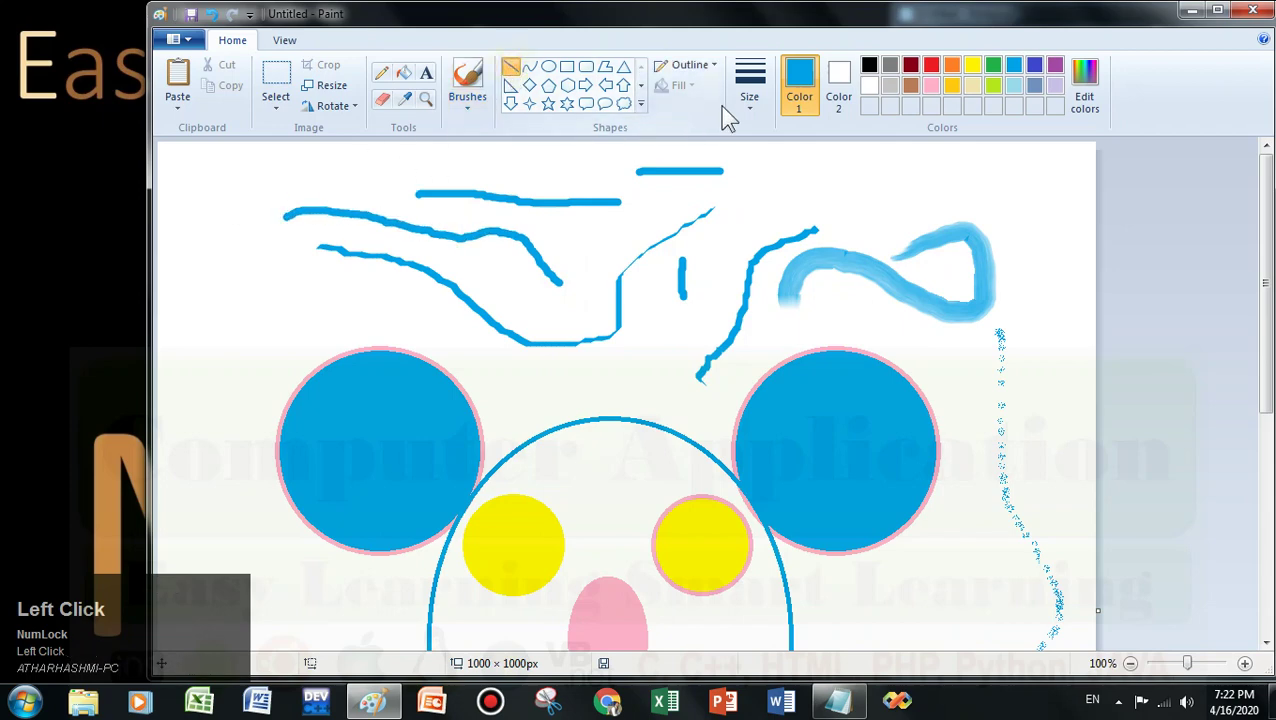
left_click(751, 100)
left_click(776, 242)
left_click_drag(208, 179, 189, 494)
mouse_move(255, 264)
left_mouse_down()
mouse_move(239, 313)
mouse_move(249, 420)
mouse_move(296, 302)
mouse_move(481, 334)
left_mouse_up()
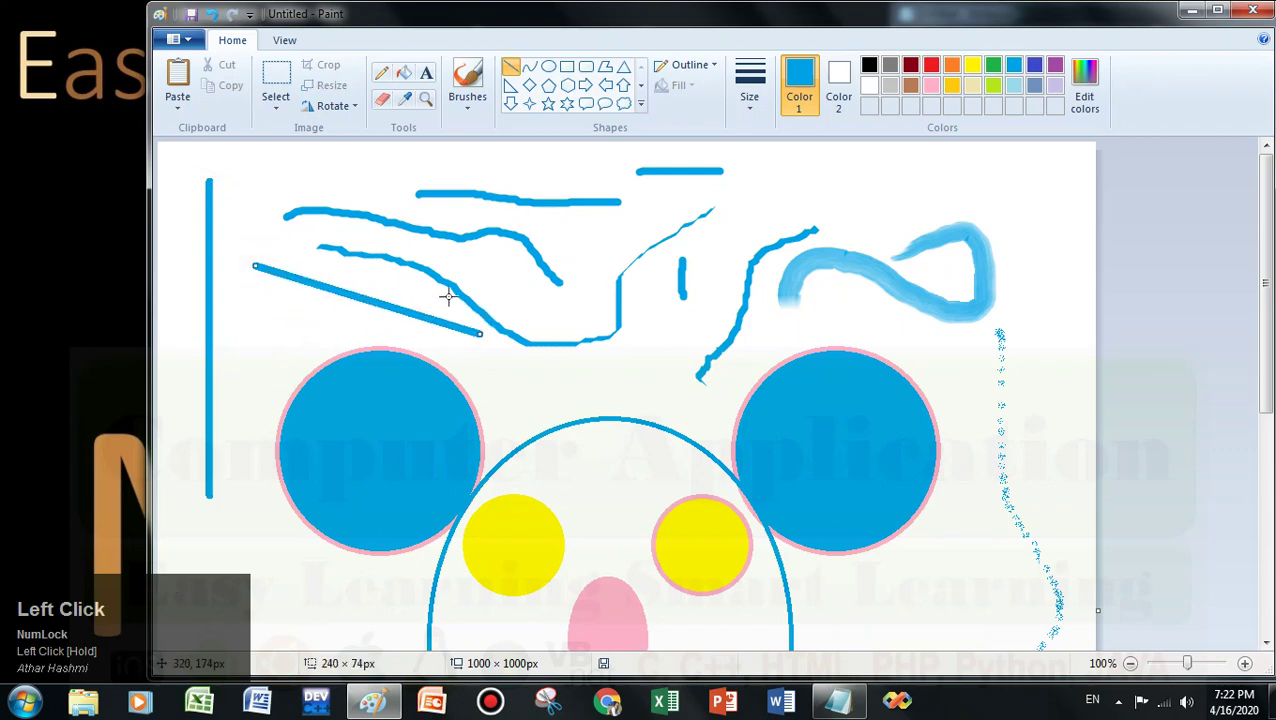
- Draw constrained straight lines above and to the right of the face: horizontal, 45° diagonal and vertical
left_click_drag(361, 166, 722, 168)
mouse_move(810, 168)
left_mouse_down()
mouse_move(763, 214)
mouse_move(663, 375)
left_mouse_up()
left_click_drag(918, 178, 918, 414)
left_click_drag(1037, 460, 1037, 230)
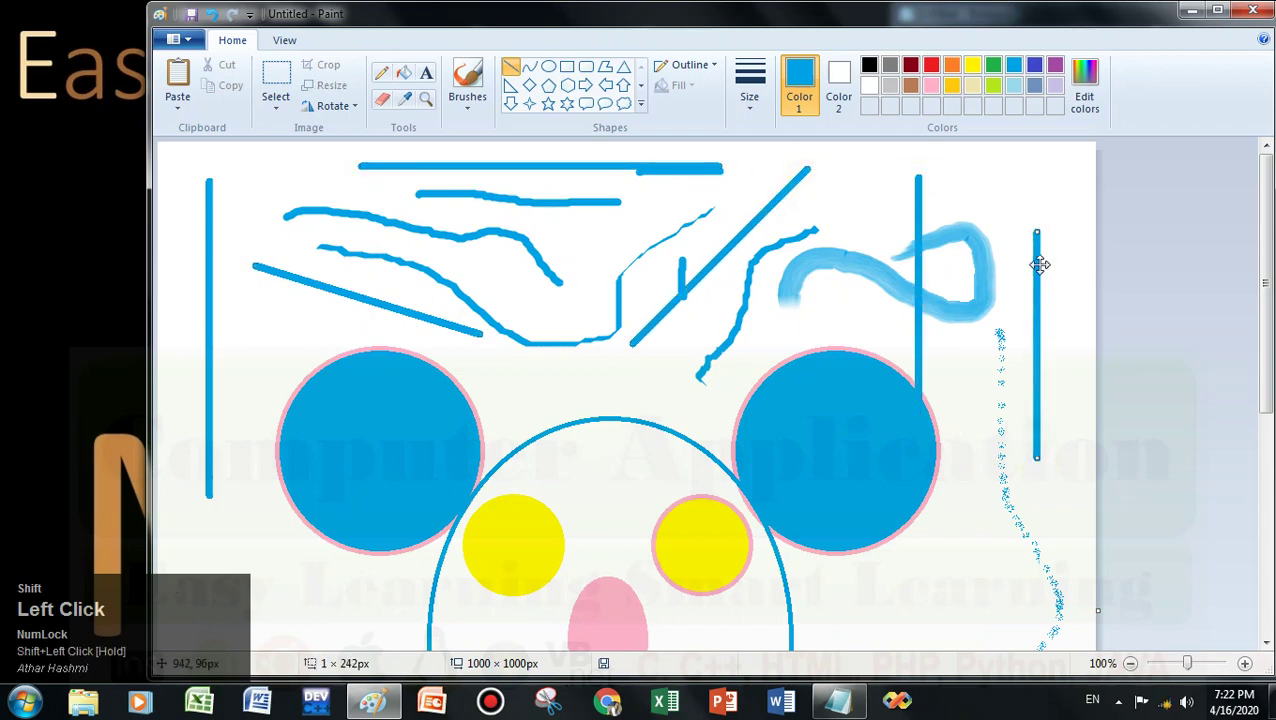
mouse_move(905, 537)
left_mouse_down()
mouse_move(1012, 537)
mouse_move(1019, 435)
left_mouse_up()
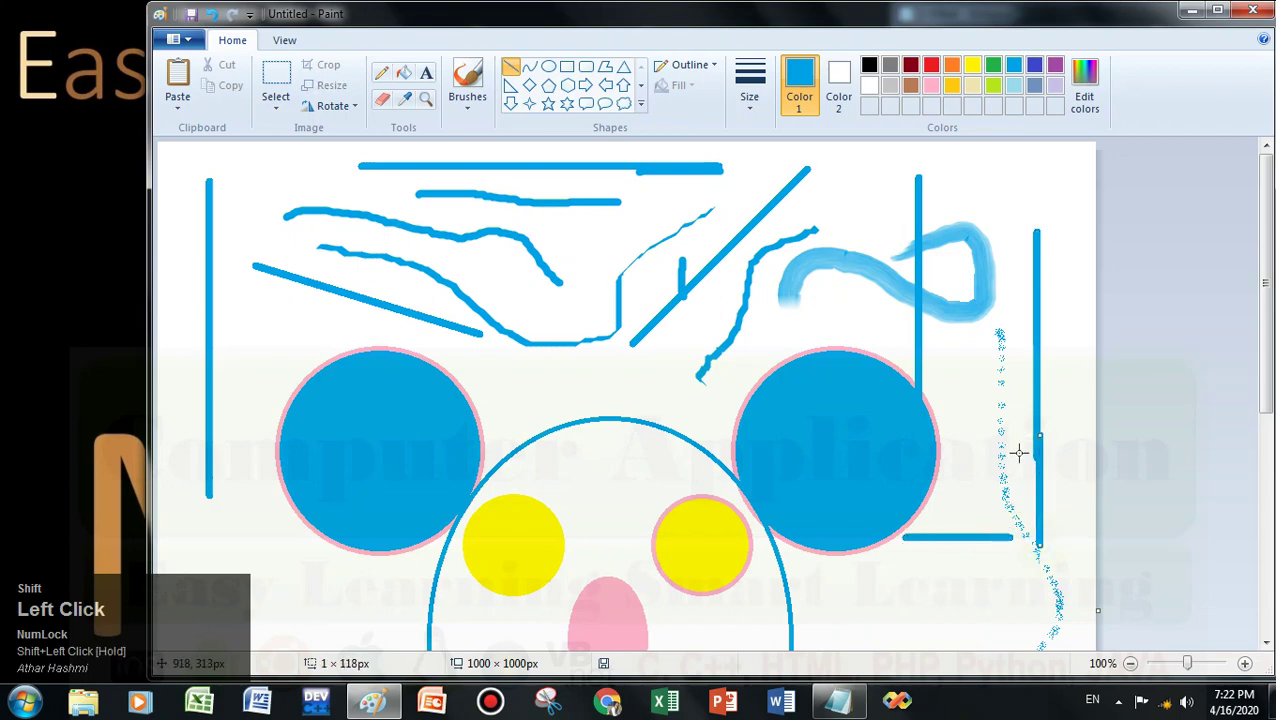
left_click_drag(948, 563, 1024, 562)
left_click_drag(910, 575, 910, 632)
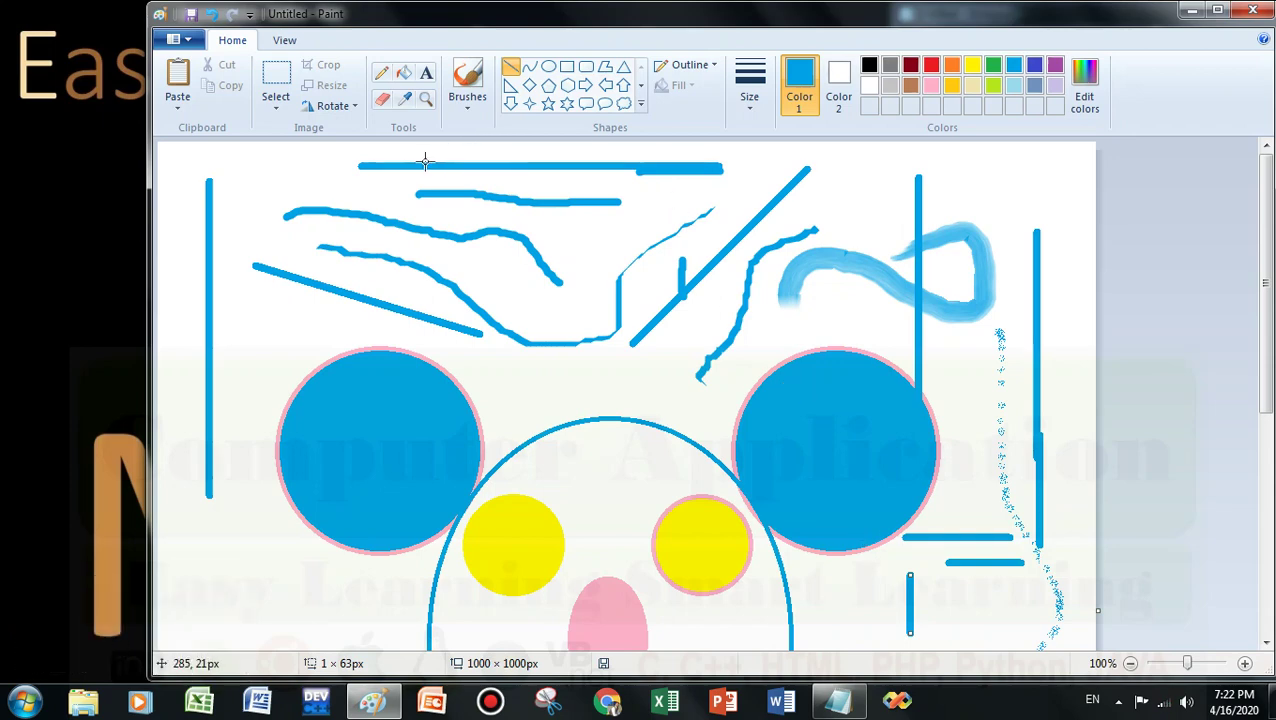
- Undo all the practice lines and brush strokes around the face
left_click_drag(425, 161, 425, 161)
key("ctrl+z")
key("ctrl+z")
key("ctrl+z")
key("ctrl+z")
key("ctrl+z")
key("ctrl+z")
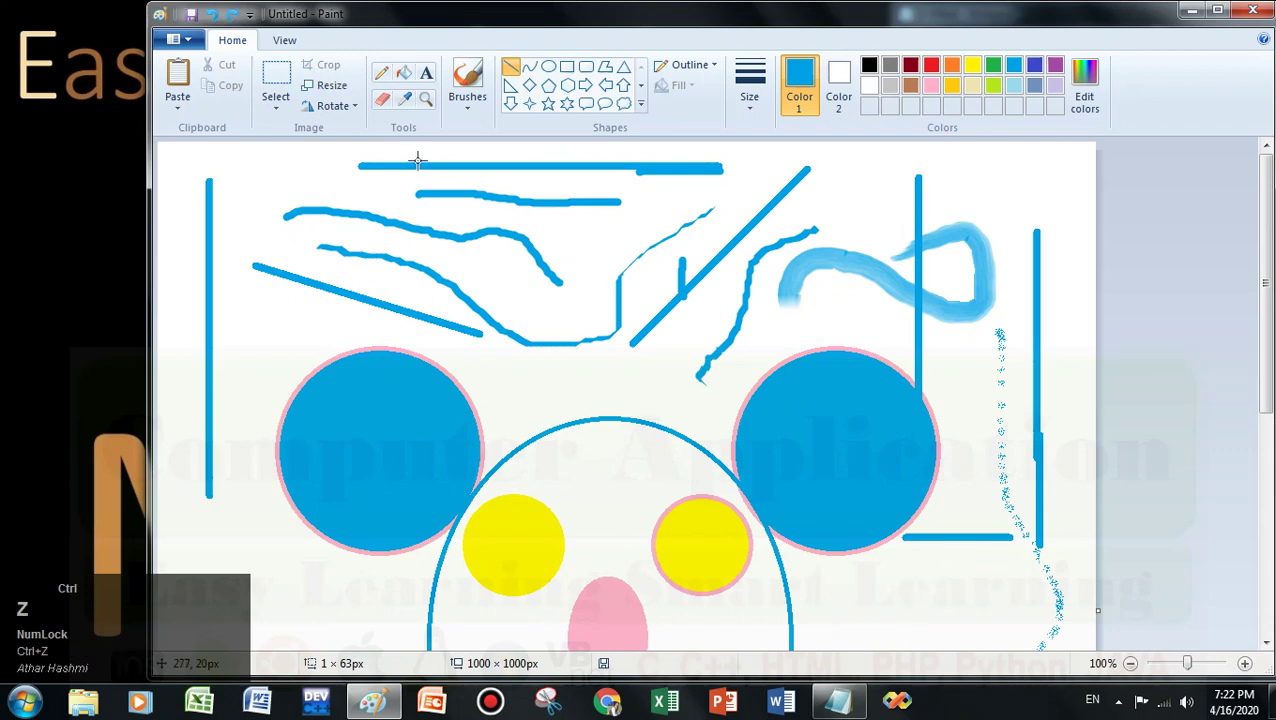
key("ctrl+z")
key("ctrl+z")
key("ctrl+z")
key("ctrl+z")
key("ctrl+z")
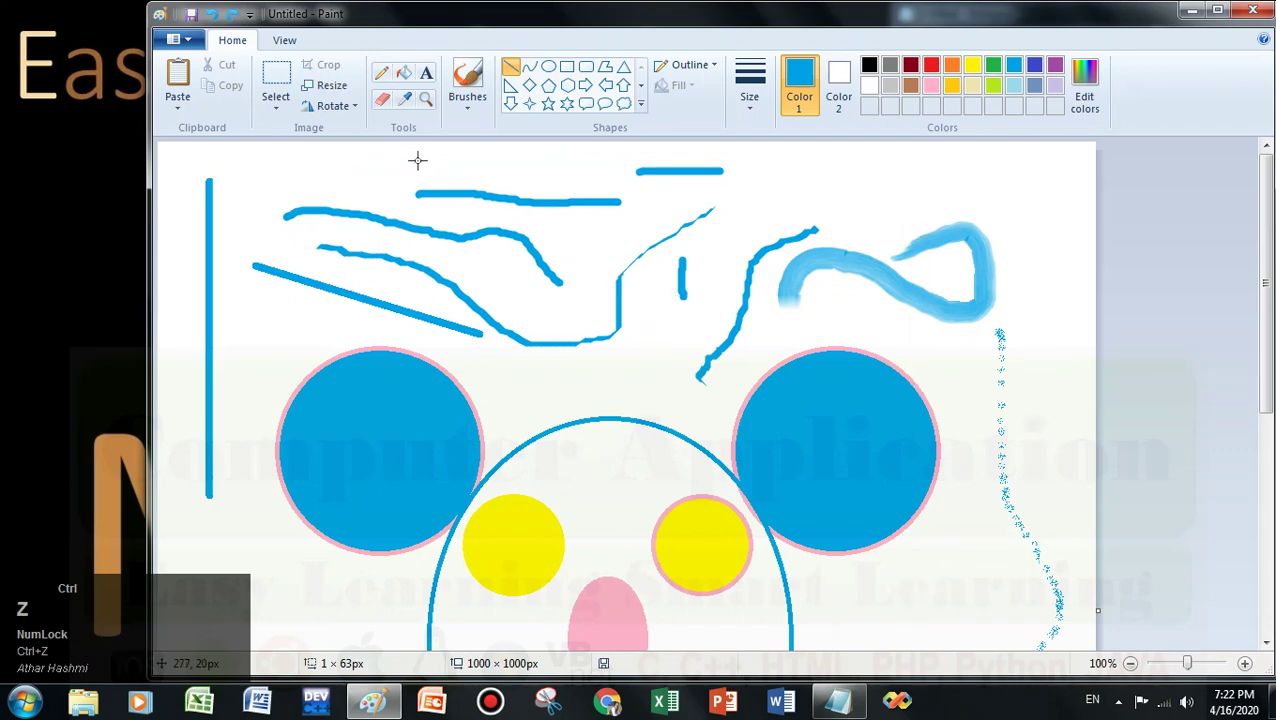
key("ctrl+z")
key("ctrl+z")
key("ctrl+z")
key("ctrl+z")
key("ctrl+z")
key("ctrl+z")
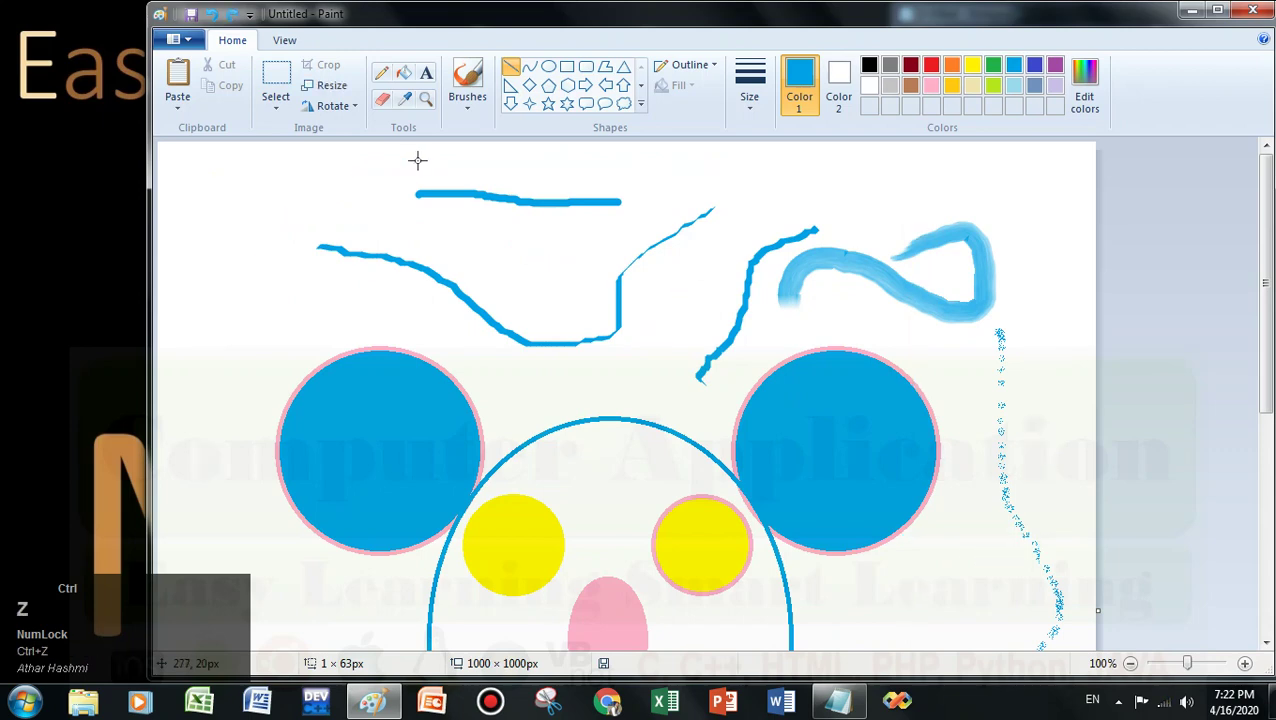
key("ctrl+z")
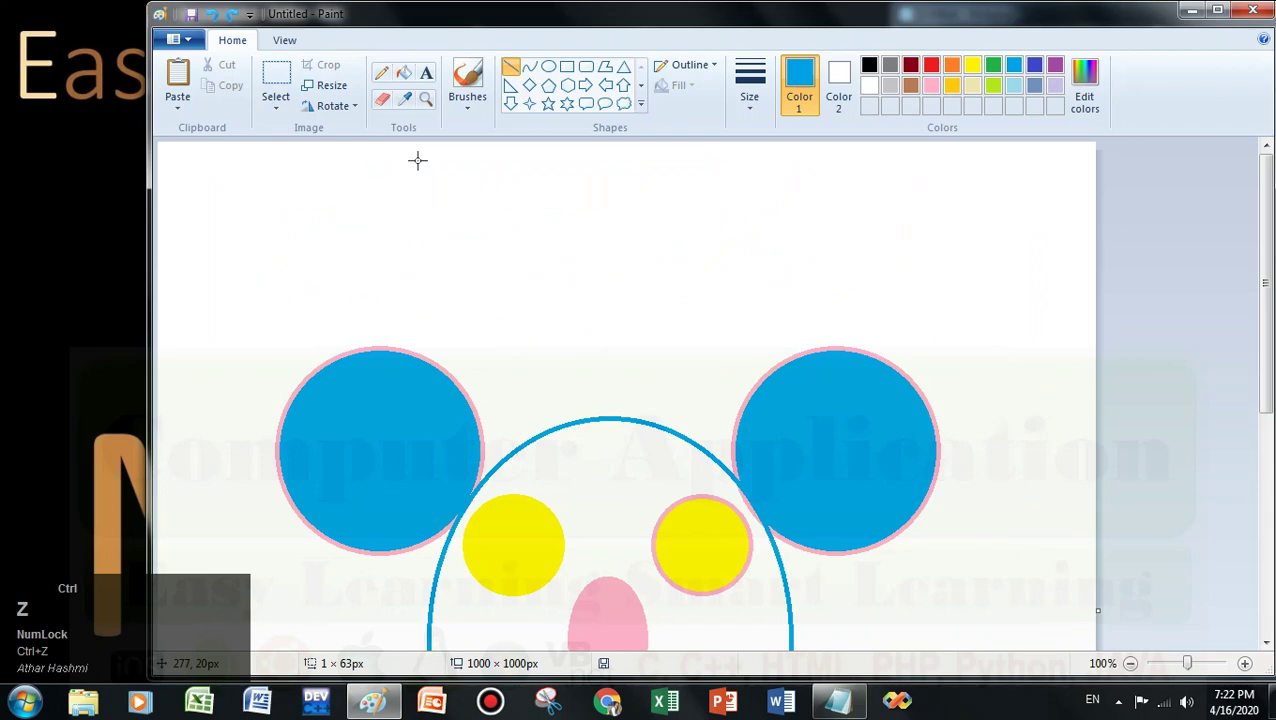
- Draw a straight vertical blue line about 202 px long to the right of the face with the Line tool
scroll(418, 160, "down", 5)
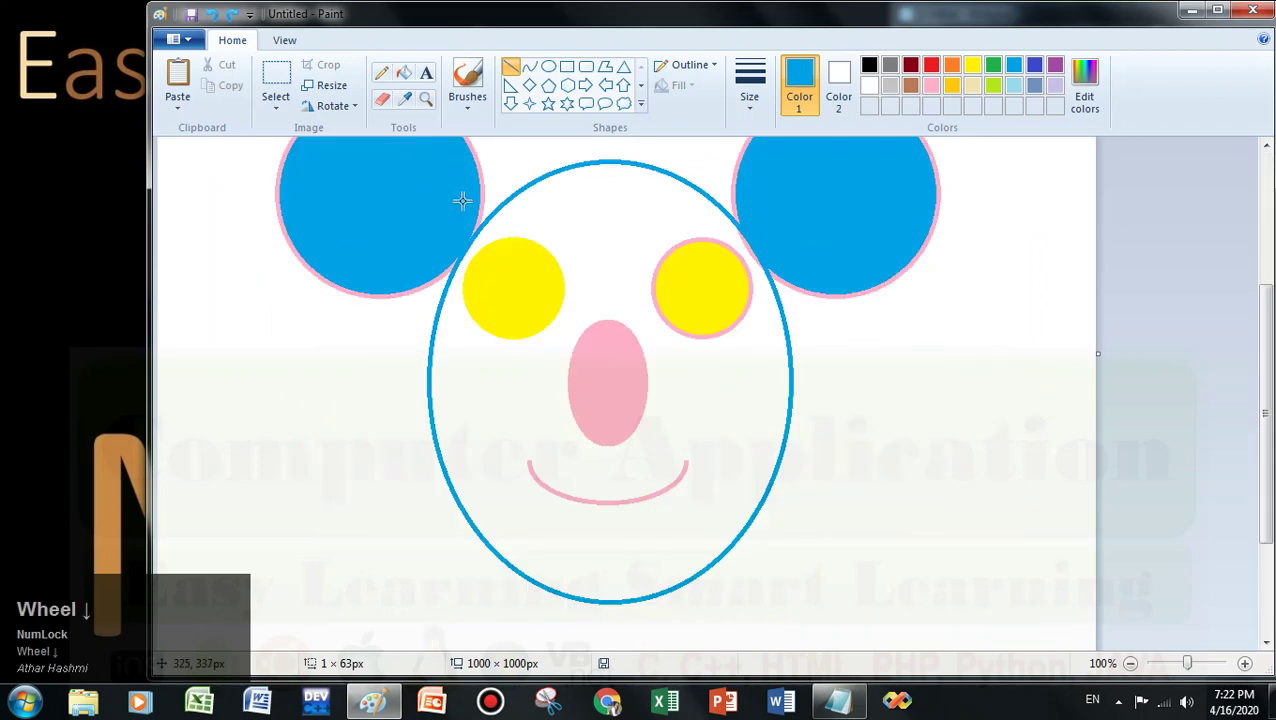
left_click(503, 61)
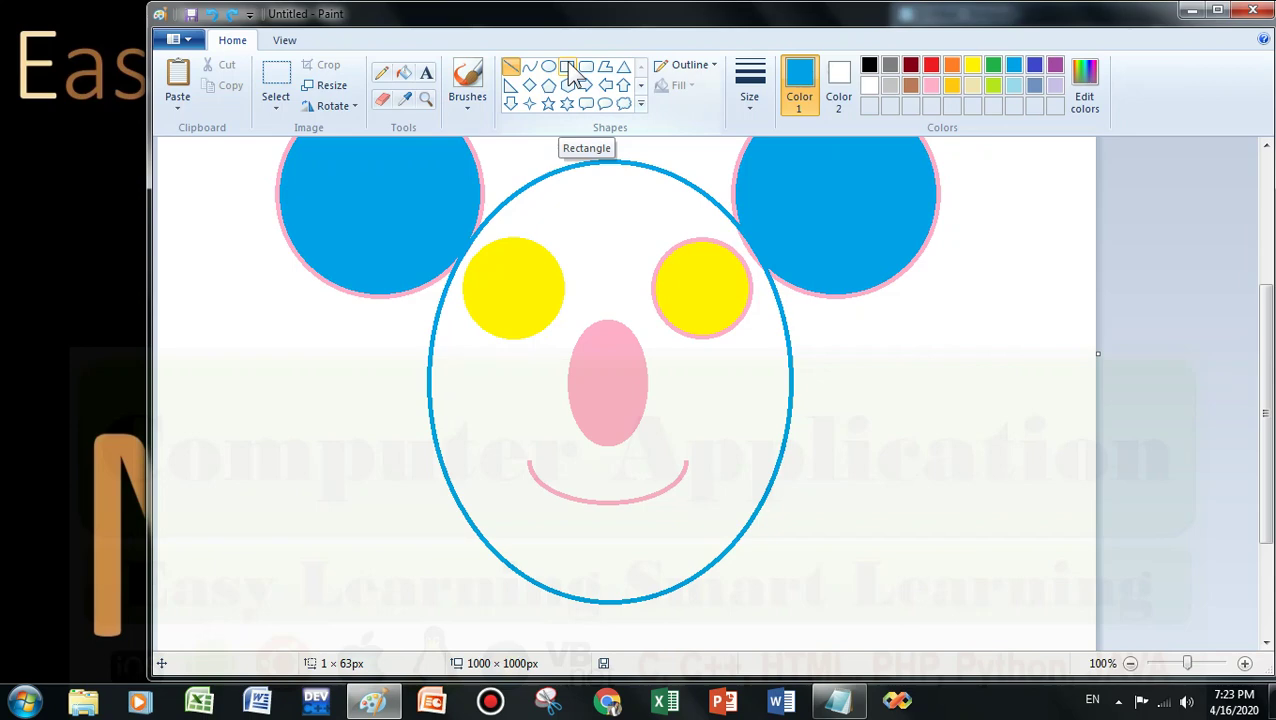
left_click(510, 68)
left_click_drag(941, 270, 941, 460)
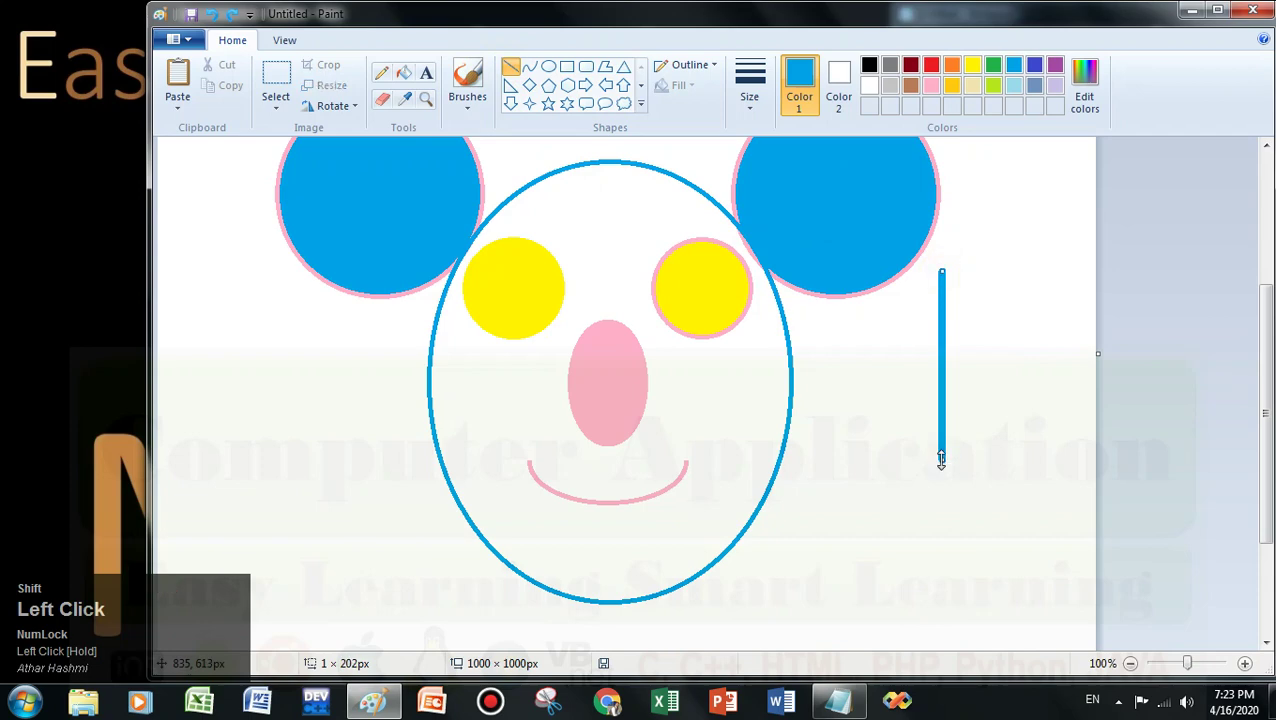
- Spray blue Airbrush dabs inside the lower part of both yellow eyes
left_click(465, 108)
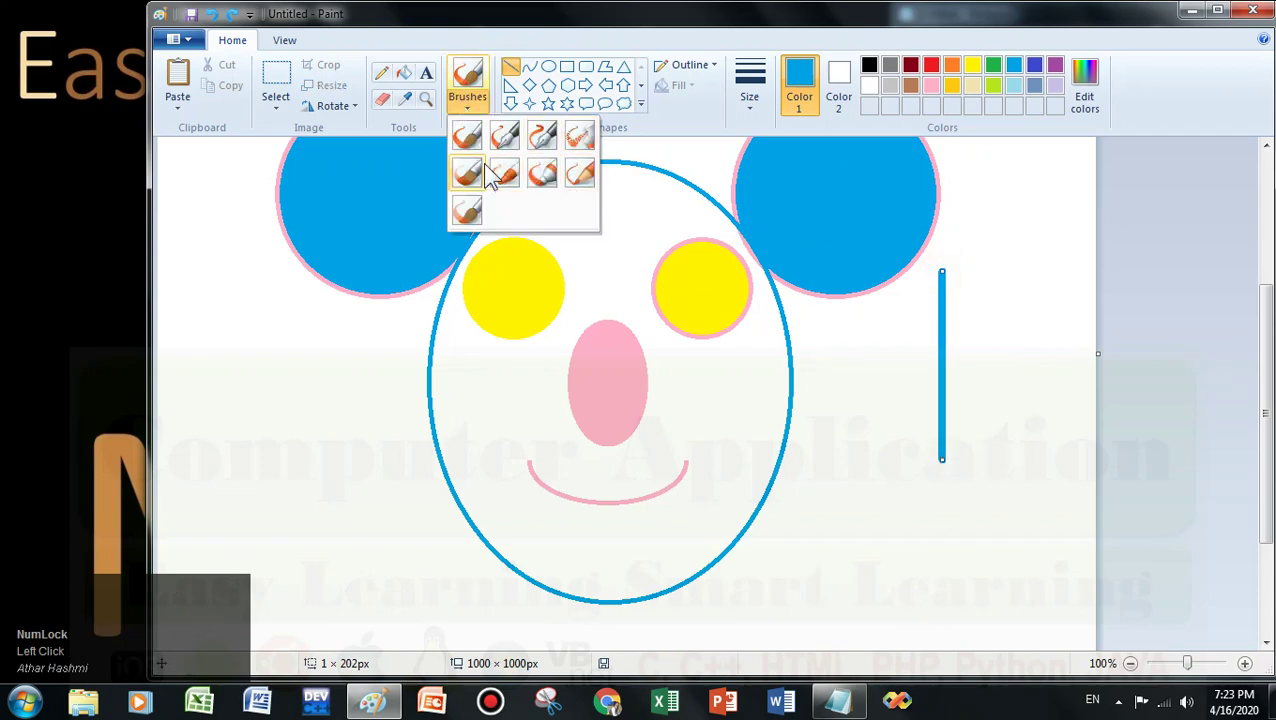
left_click(578, 143)
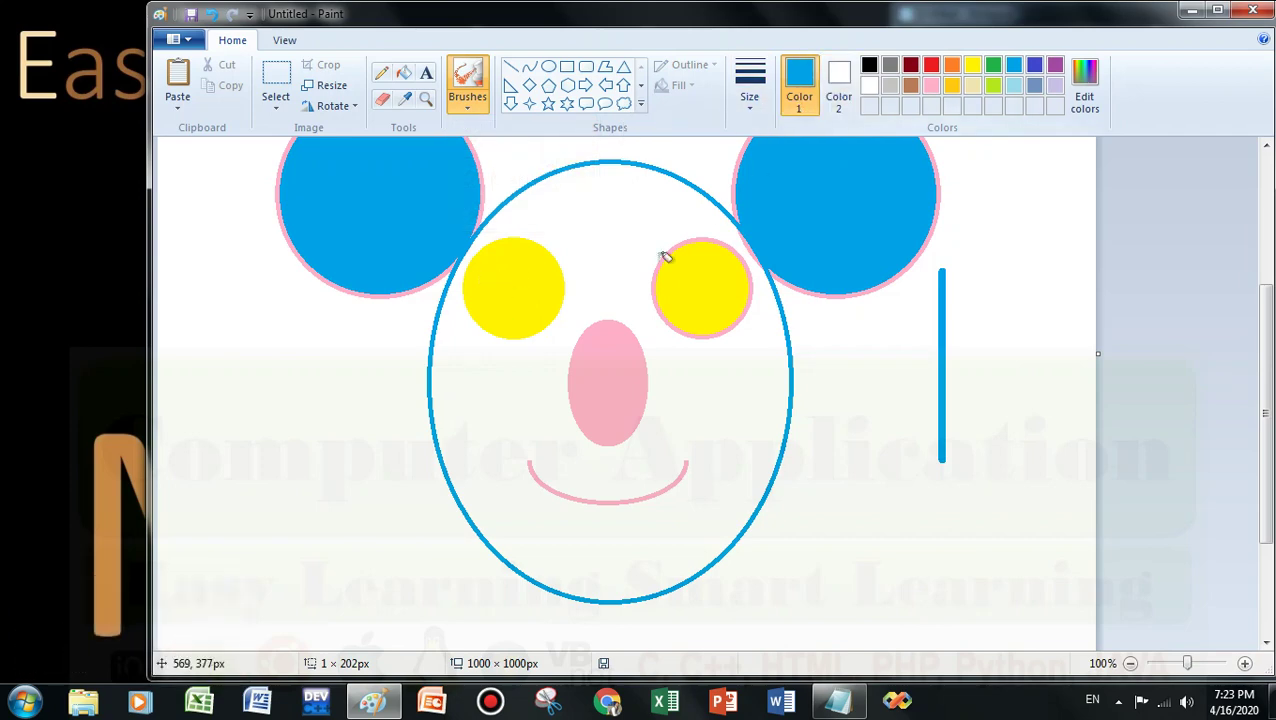
left_click_drag(507, 328, 522, 327)
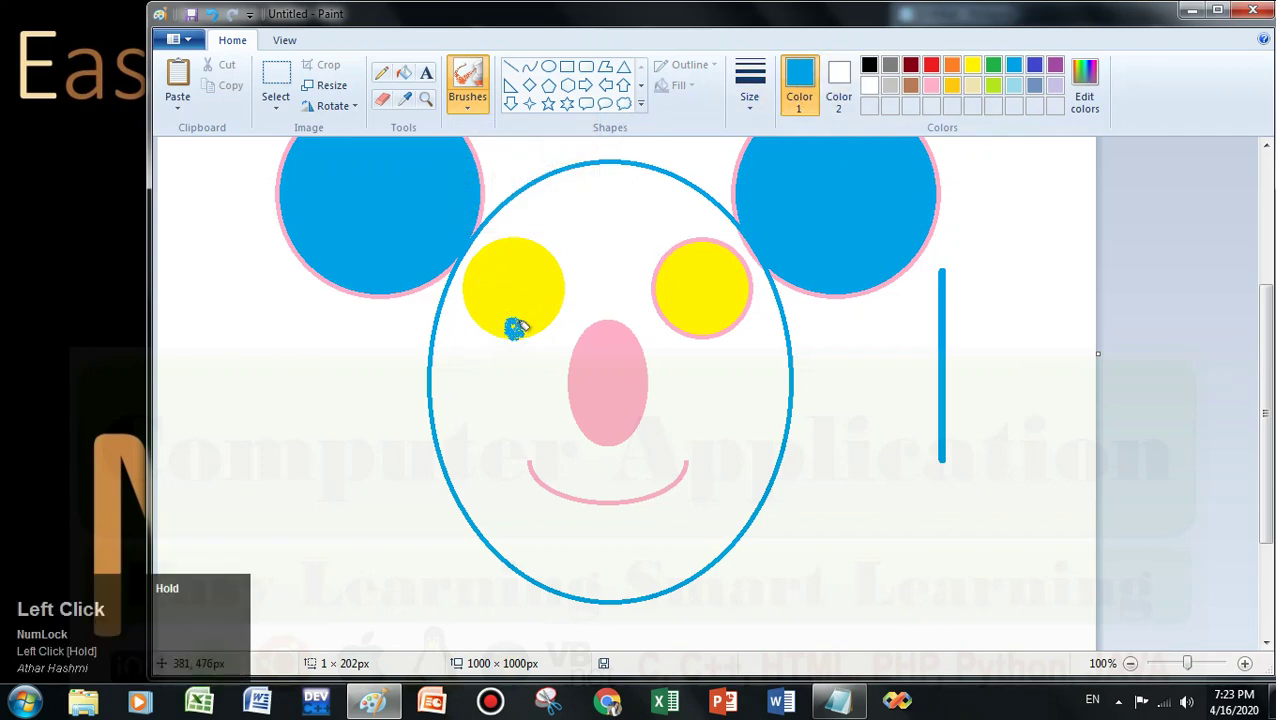
left_click_drag(698, 326, 703, 324)
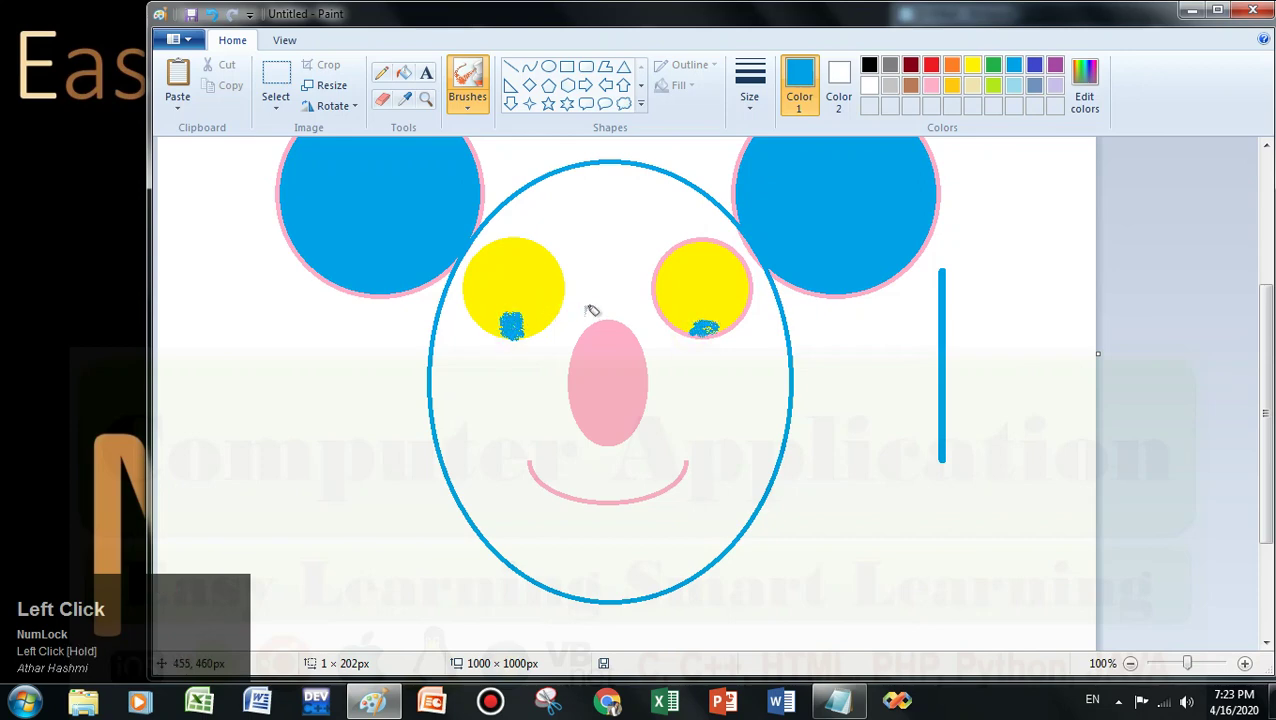
- Undo the airbrush dabs on both eyes
key("ctrl+z")
key("ctrl+z")
key("ctrl+z")
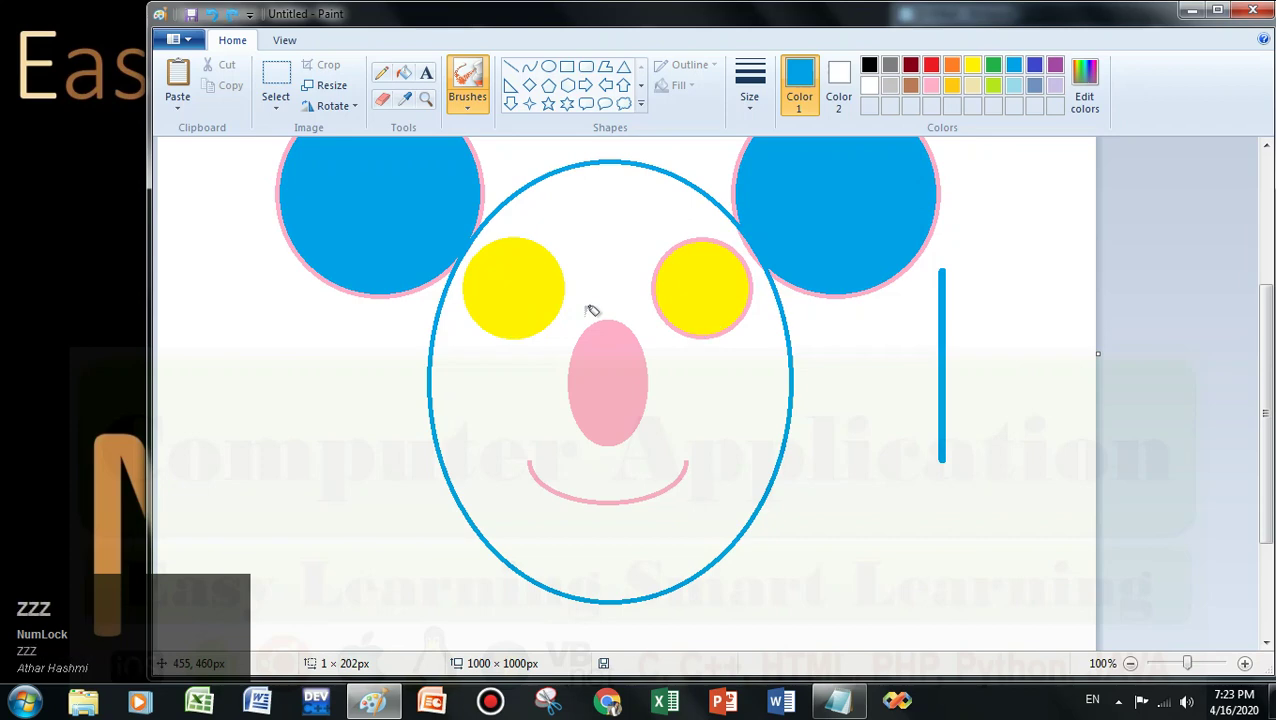
- Switch to Notepad, add the topic "8. Color Mixer" to the list and return to Paint
left_click(836, 700)
key("shift+F12")
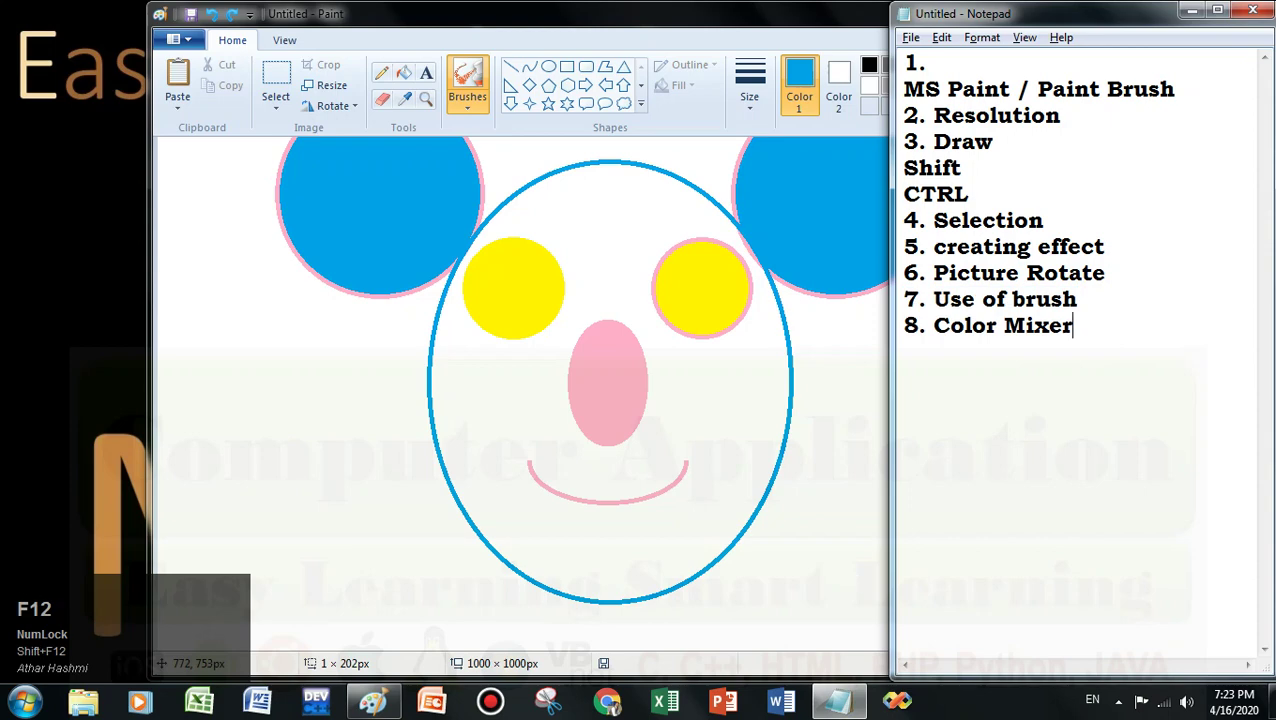
left_click(676, 20)
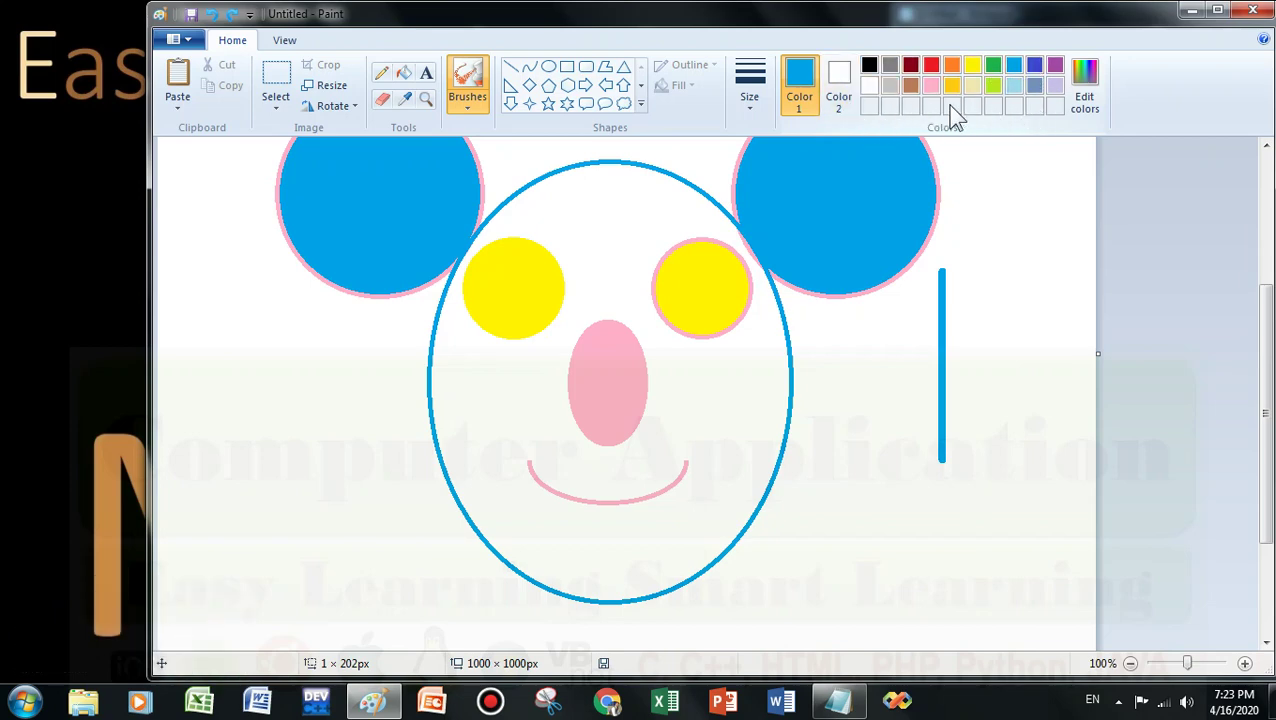
- Mix a golden yellow (Red 233, Green 207, Blue 27), store it as the first custom color and apply it as Color 1
left_click(1083, 88)
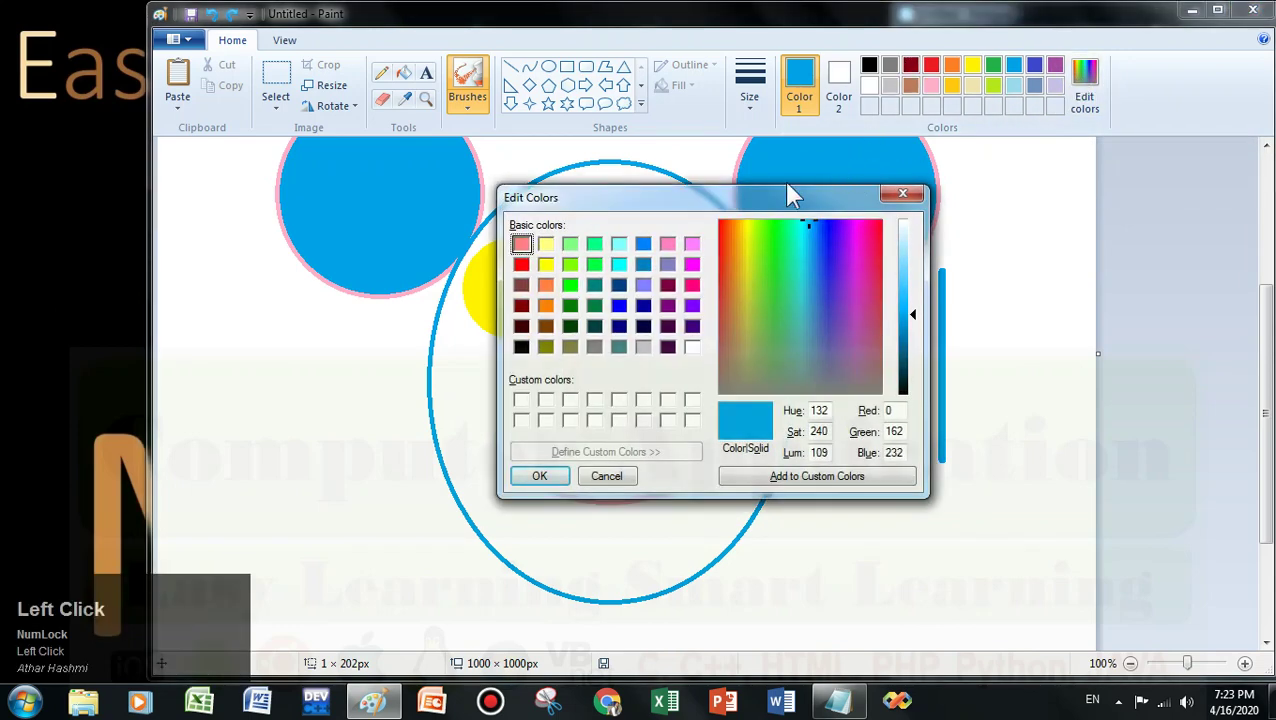
left_click_drag(770, 199, 716, 214)
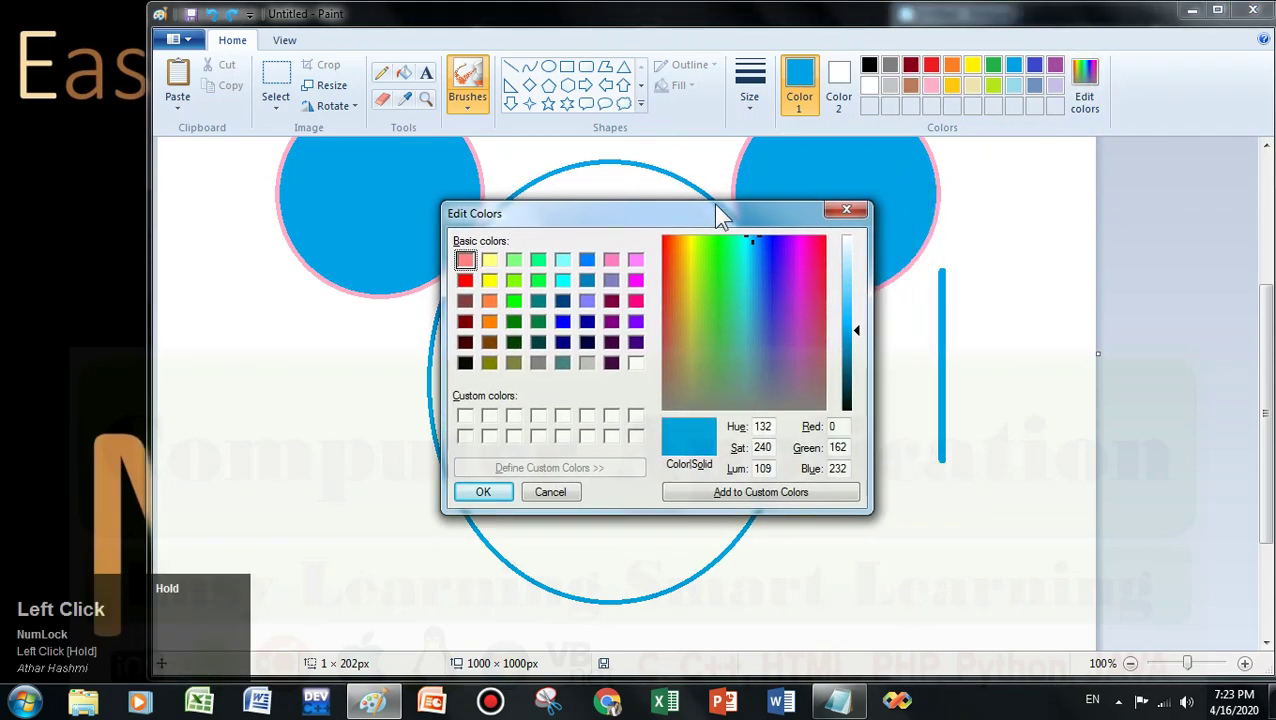
left_click(686, 256)
left_click_drag(853, 332, 851, 290)
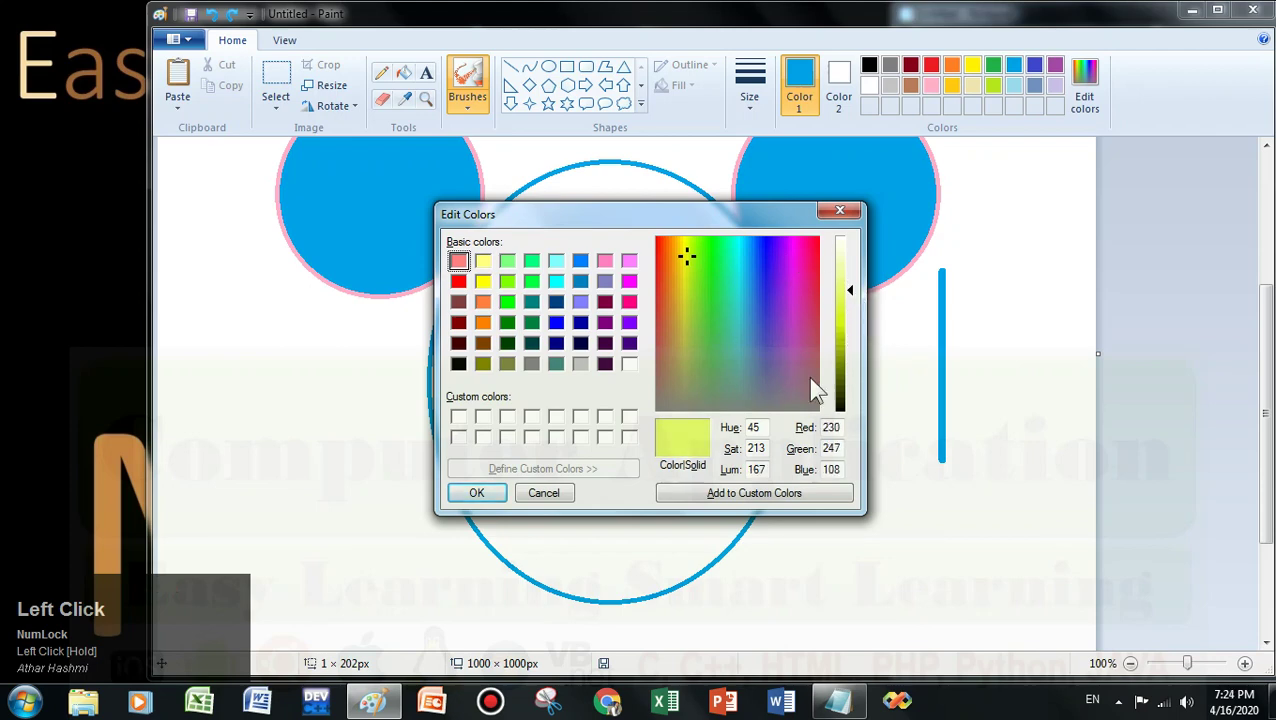
left_click(459, 418)
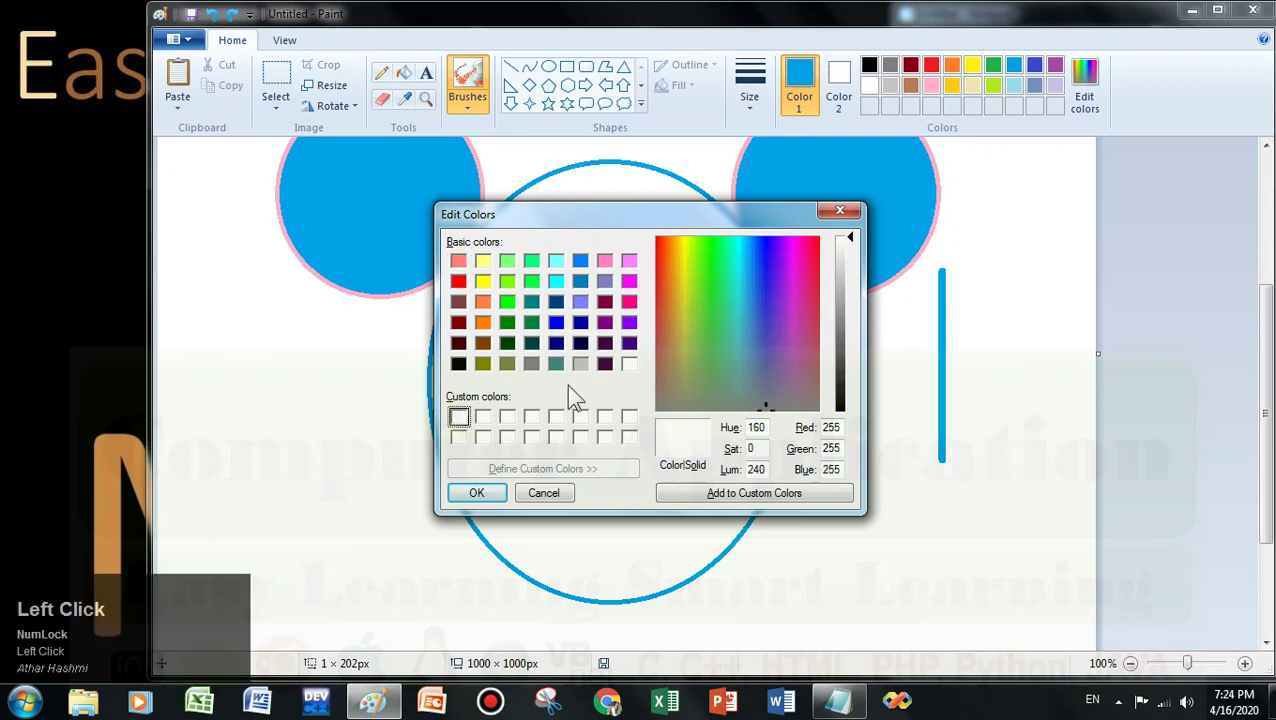
left_click_drag(766, 408, 680, 267)
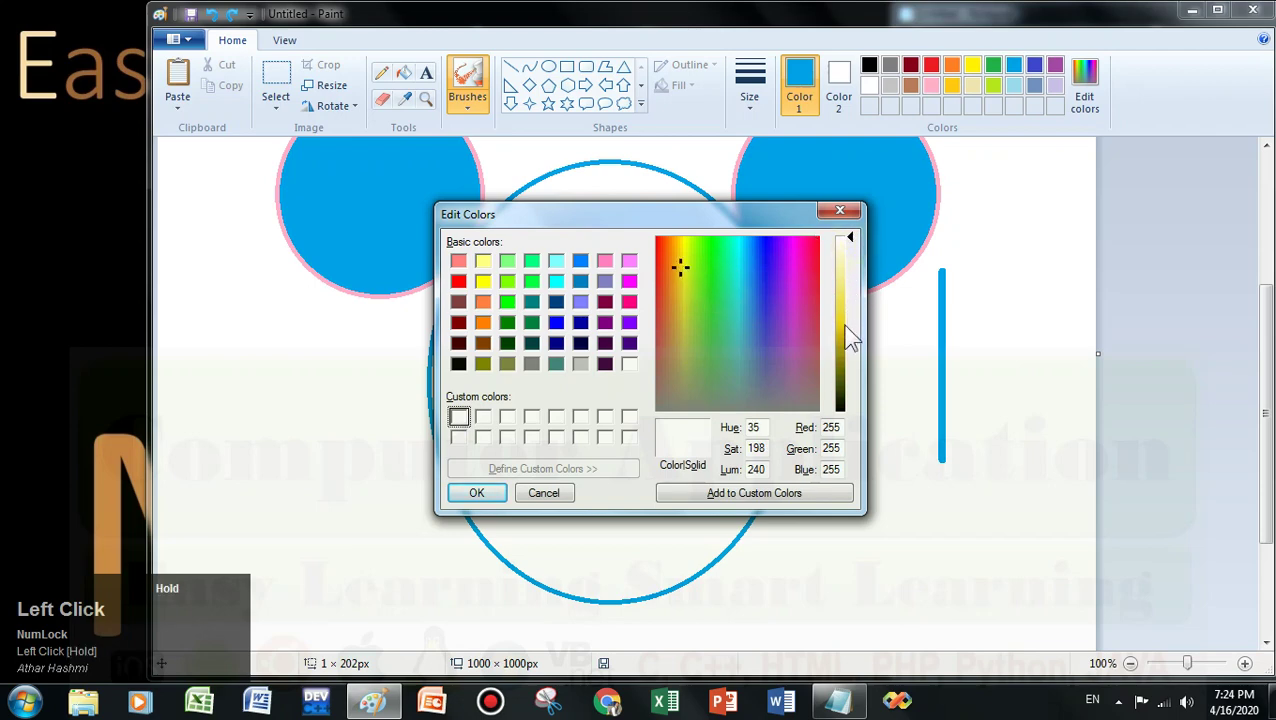
left_click_drag(855, 250, 853, 322)
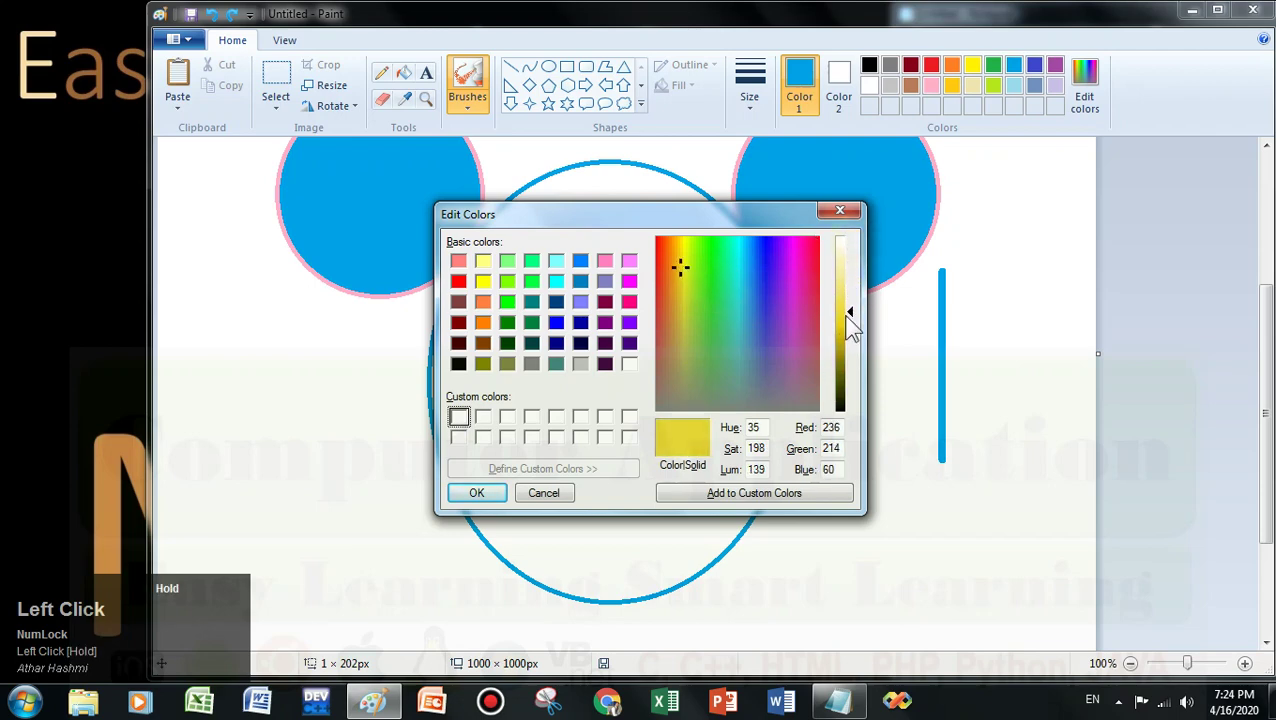
left_click(749, 492)
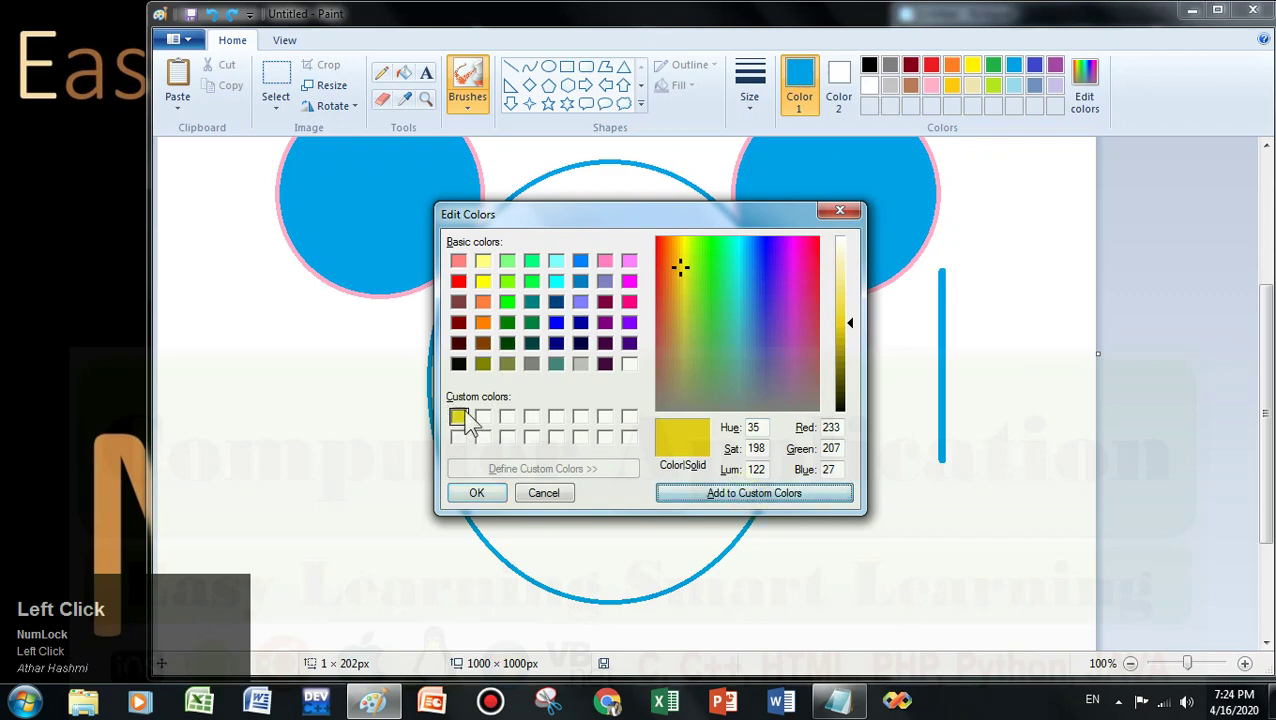
left_click(482, 492)
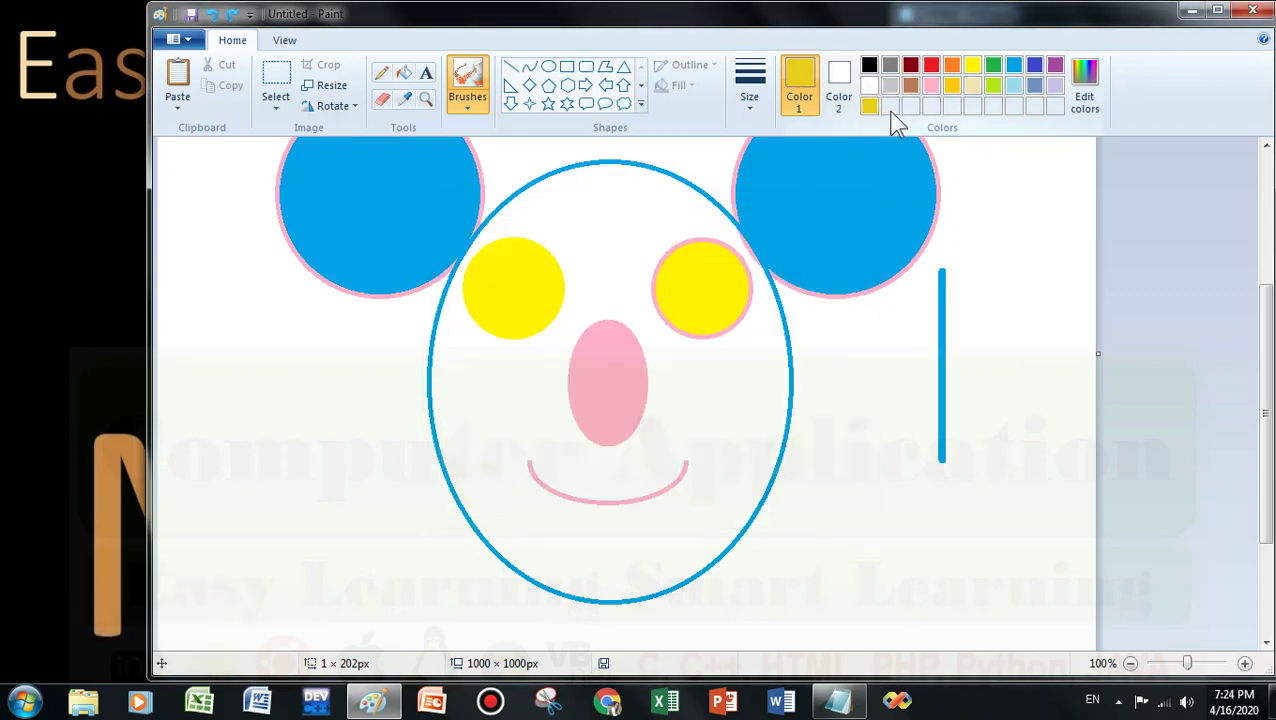
- Mix a lavender (Red 148, Green 157, Blue 220), store it as the second custom color and apply it as Color 1
left_click(891, 113)
left_click(1080, 98)
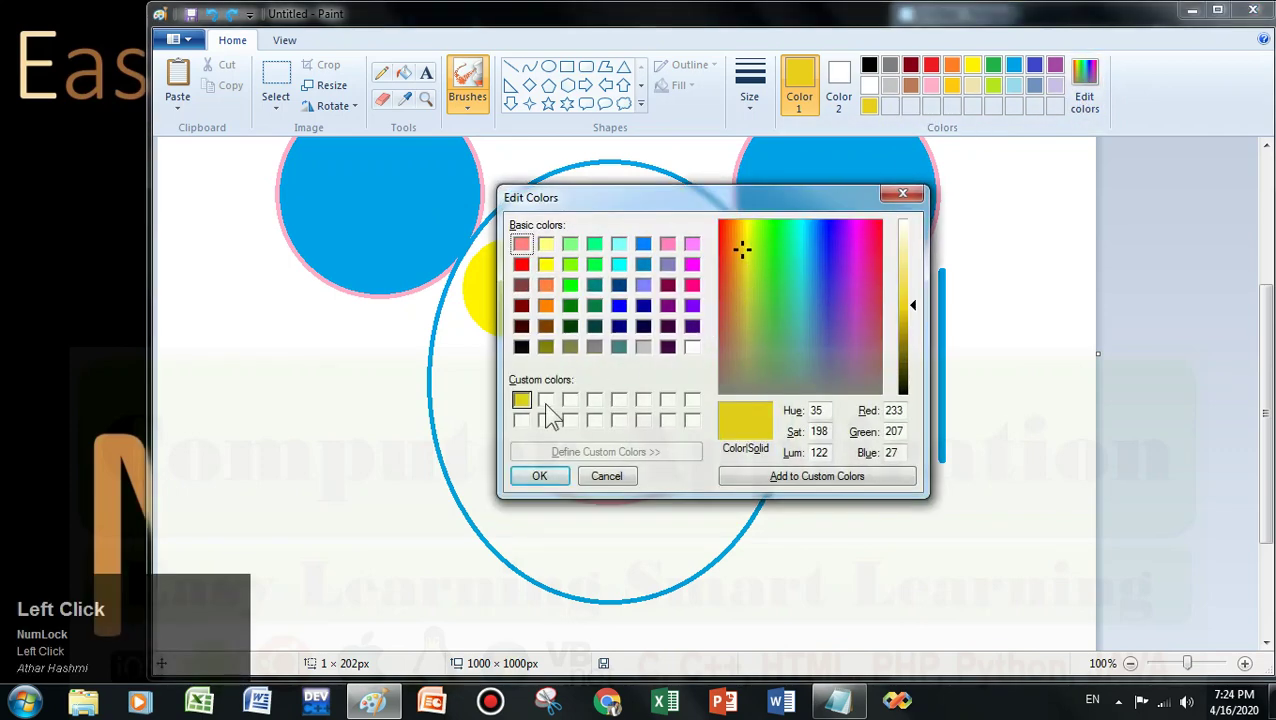
left_click(545, 402)
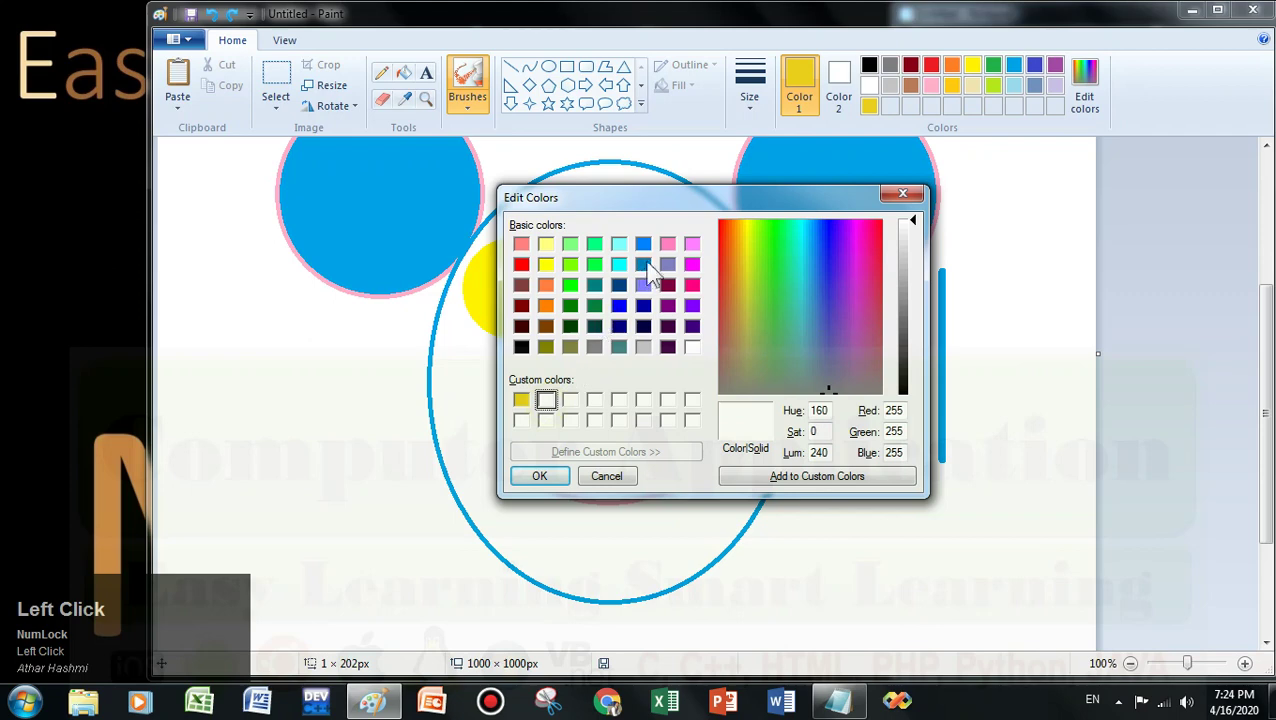
left_click(667, 305)
left_click_drag(912, 350, 914, 254)
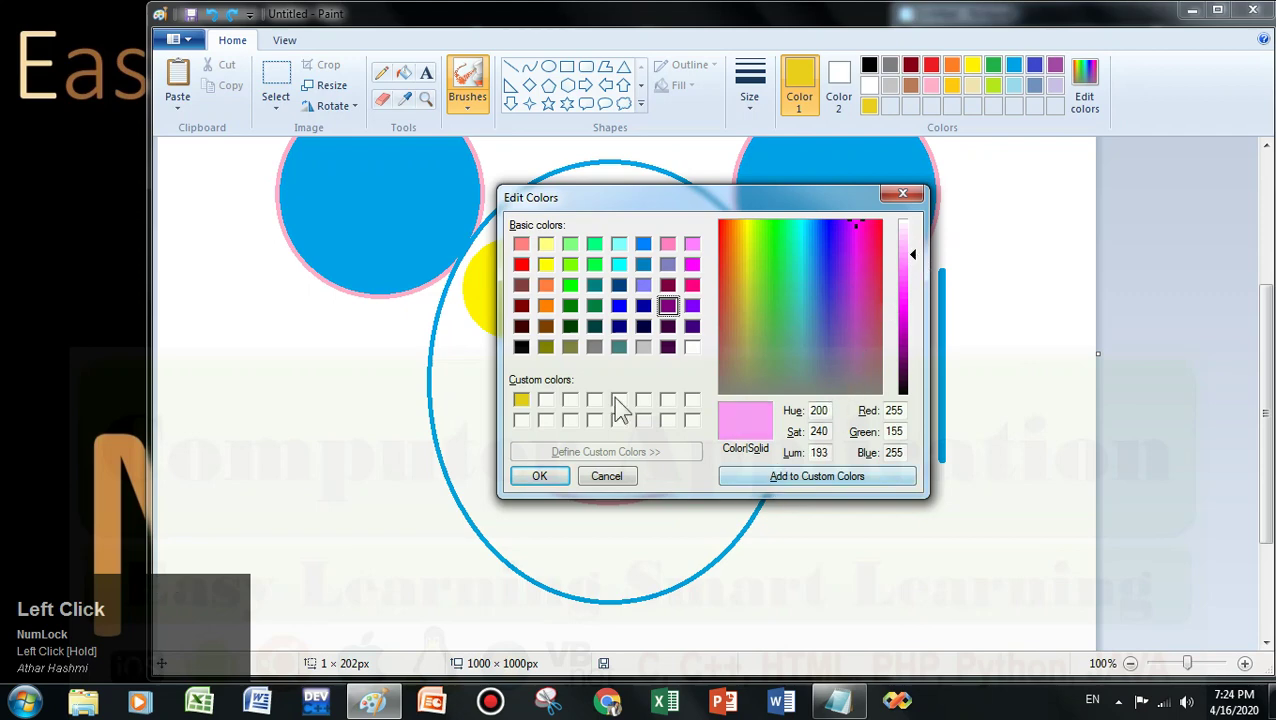
left_click(546, 400)
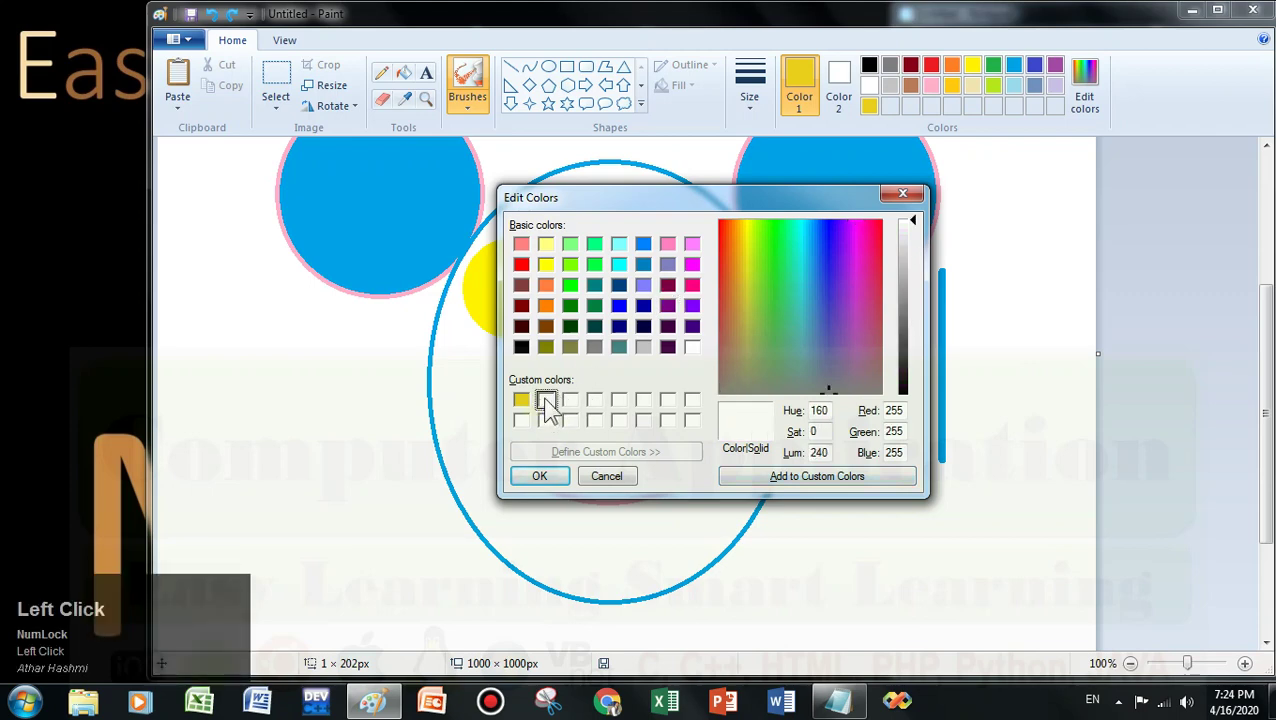
left_click_drag(827, 395, 827, 324)
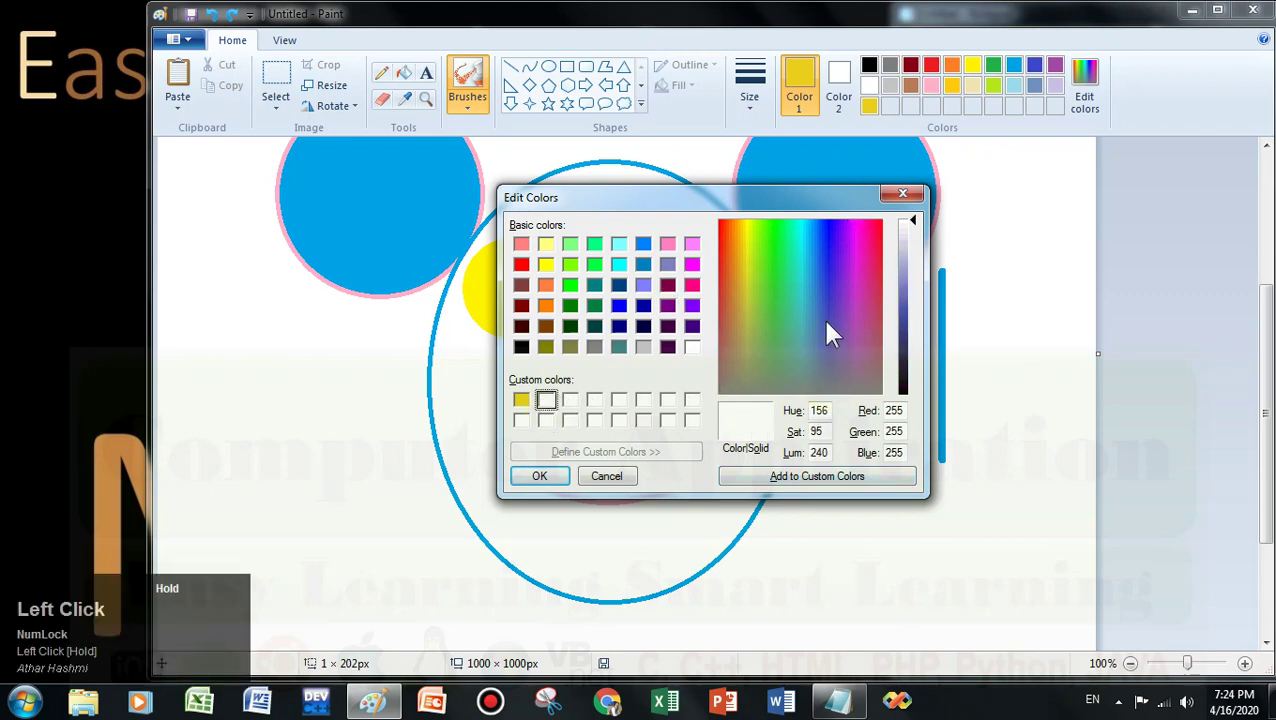
left_click_drag(914, 219, 911, 266)
left_click(765, 472)
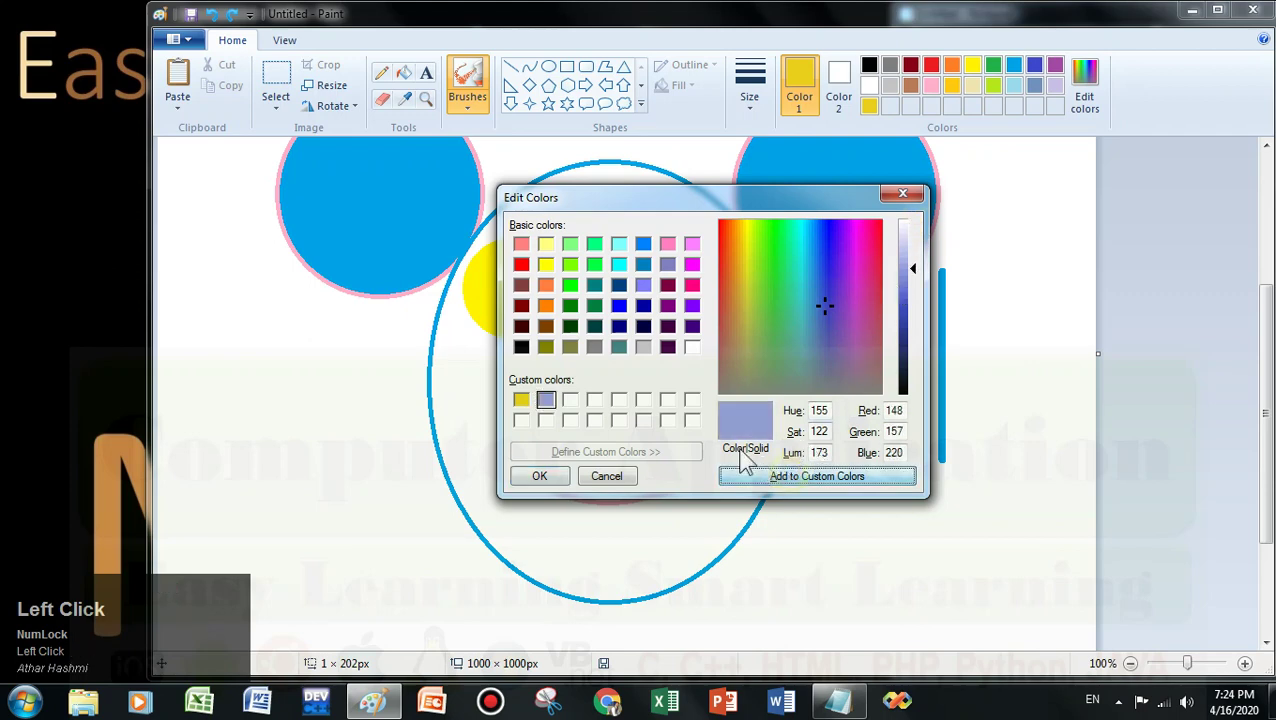
left_click(539, 476)
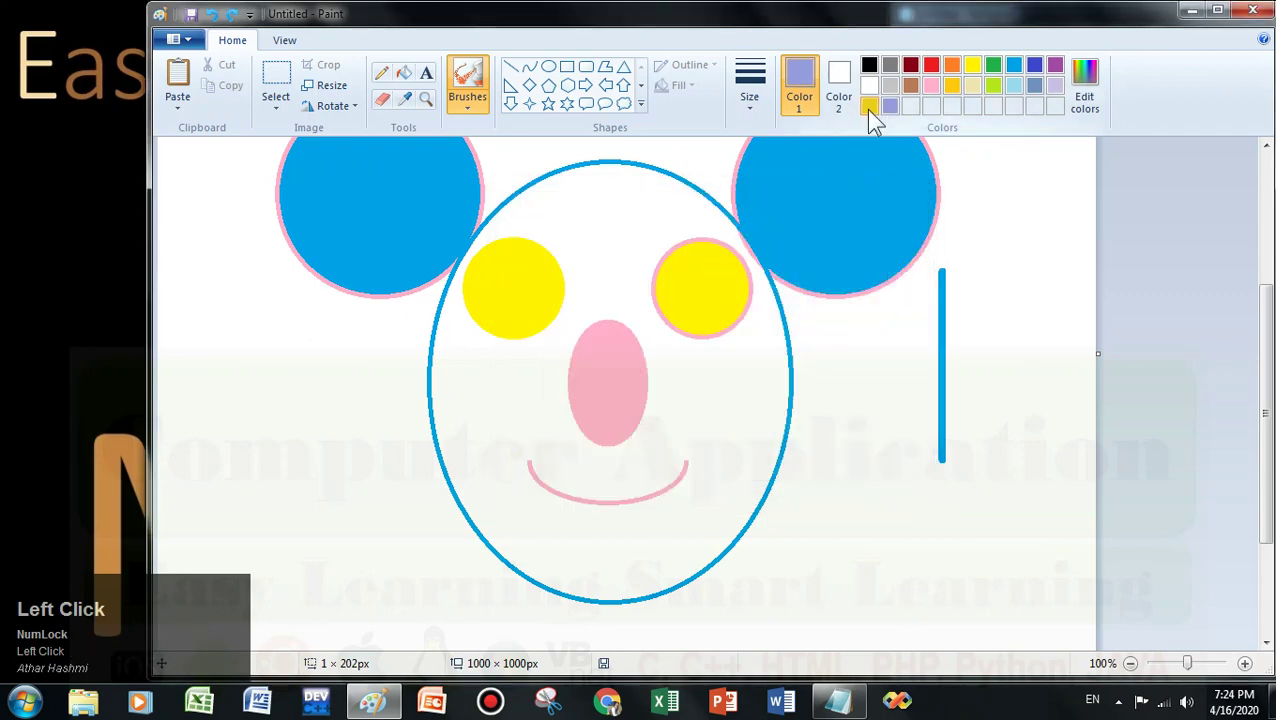
- Widen the canvas to about 1057 px with white as the background color
left_click(806, 106)
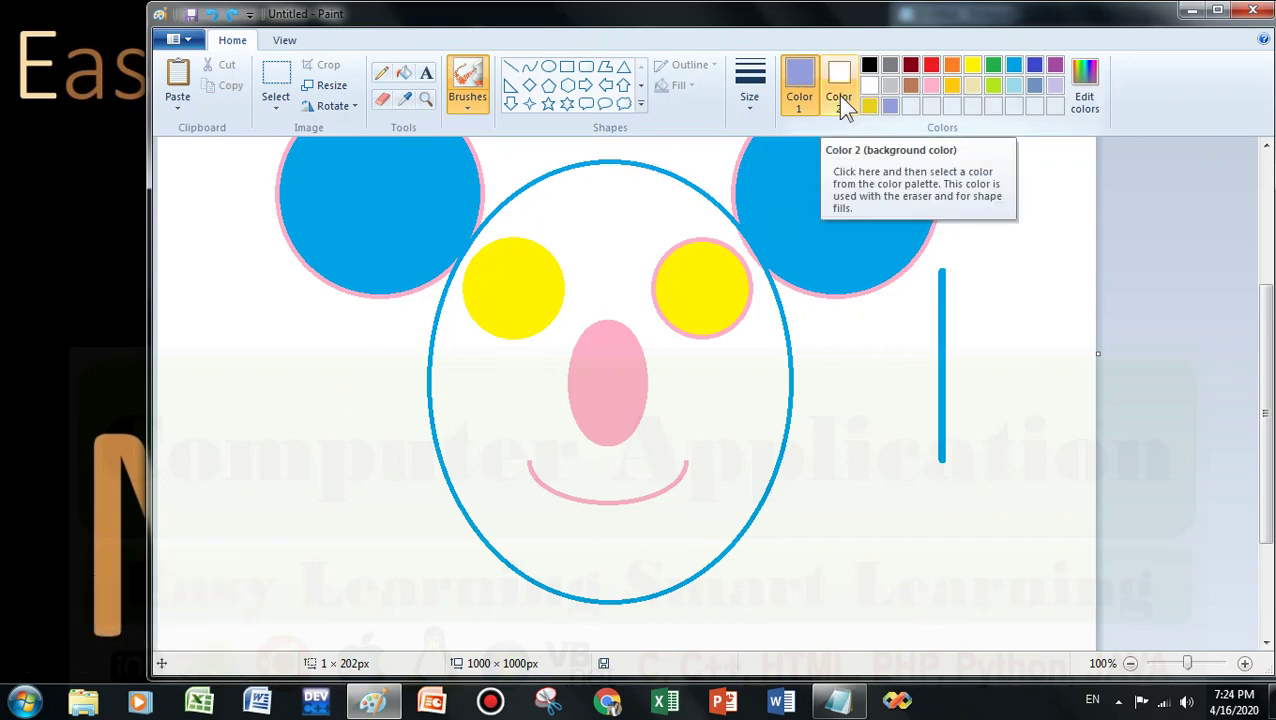
left_click_drag(1098, 354, 1150, 351)
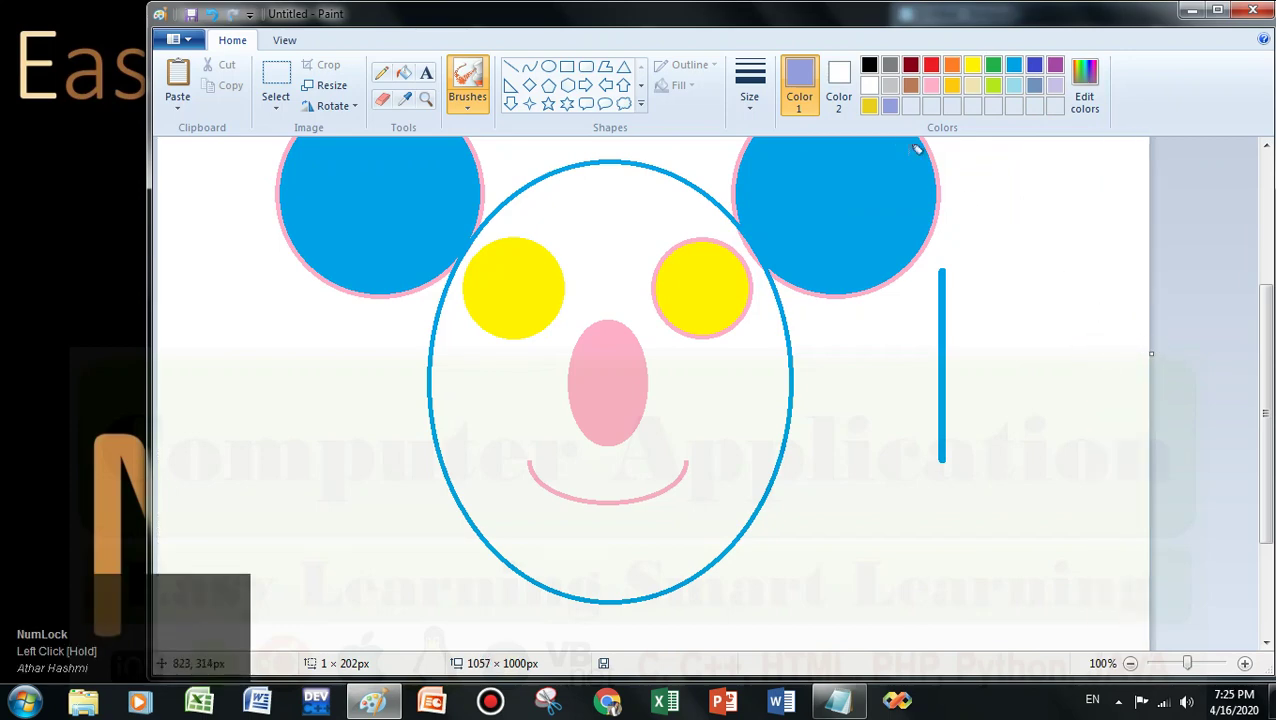
- Set Color 2 to yellow and widen the canvas to about 1173 px
left_click(836, 95)
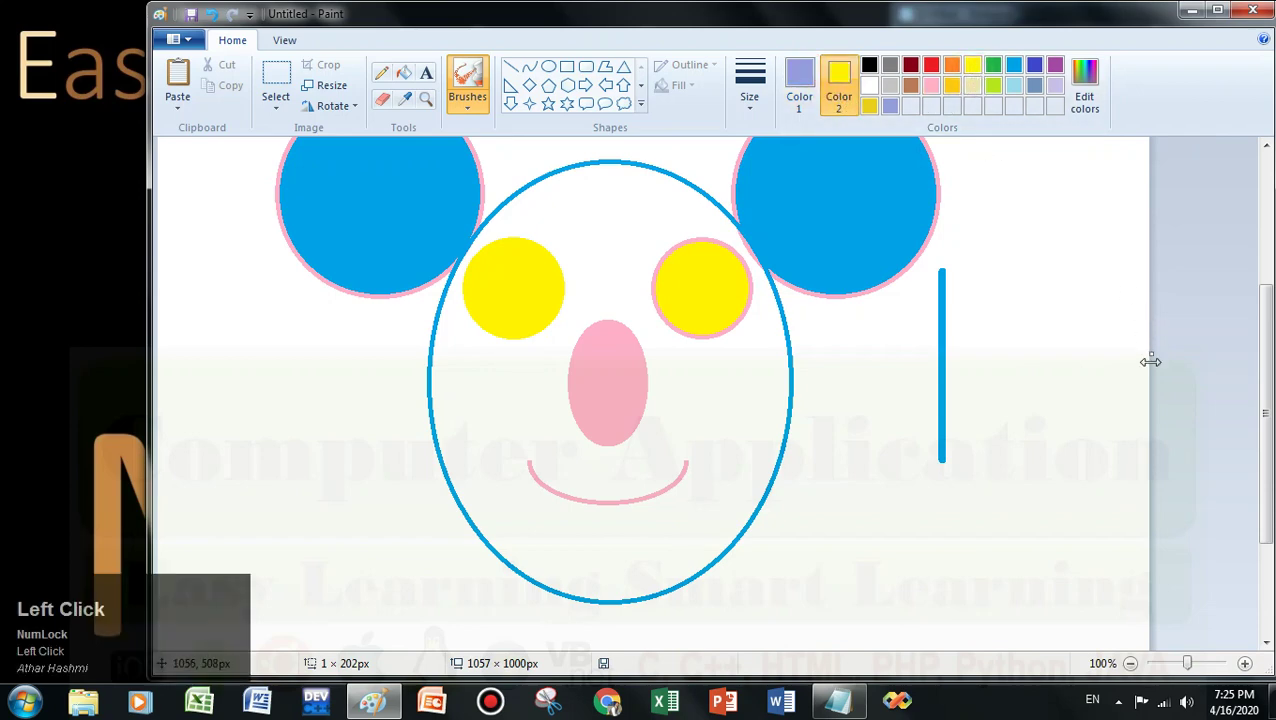
left_click_drag(1155, 355, 1186, 354)
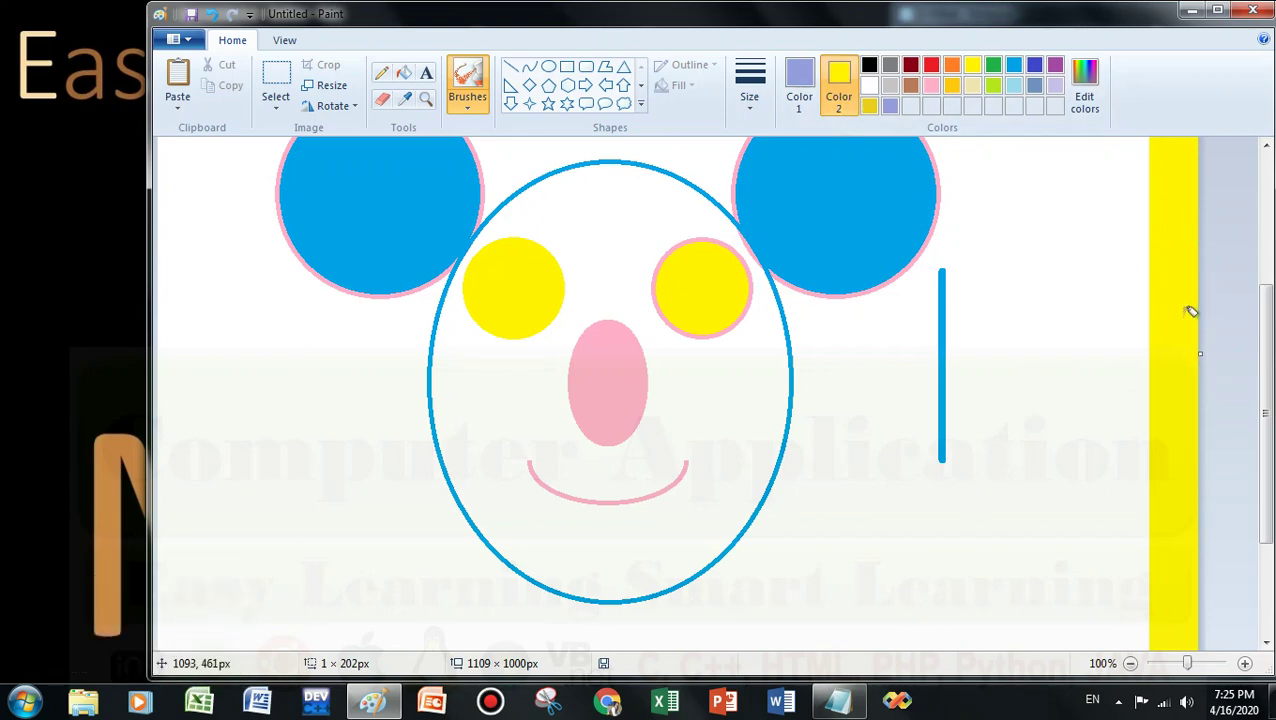
left_click_drag(1210, 350, 1262, 350)
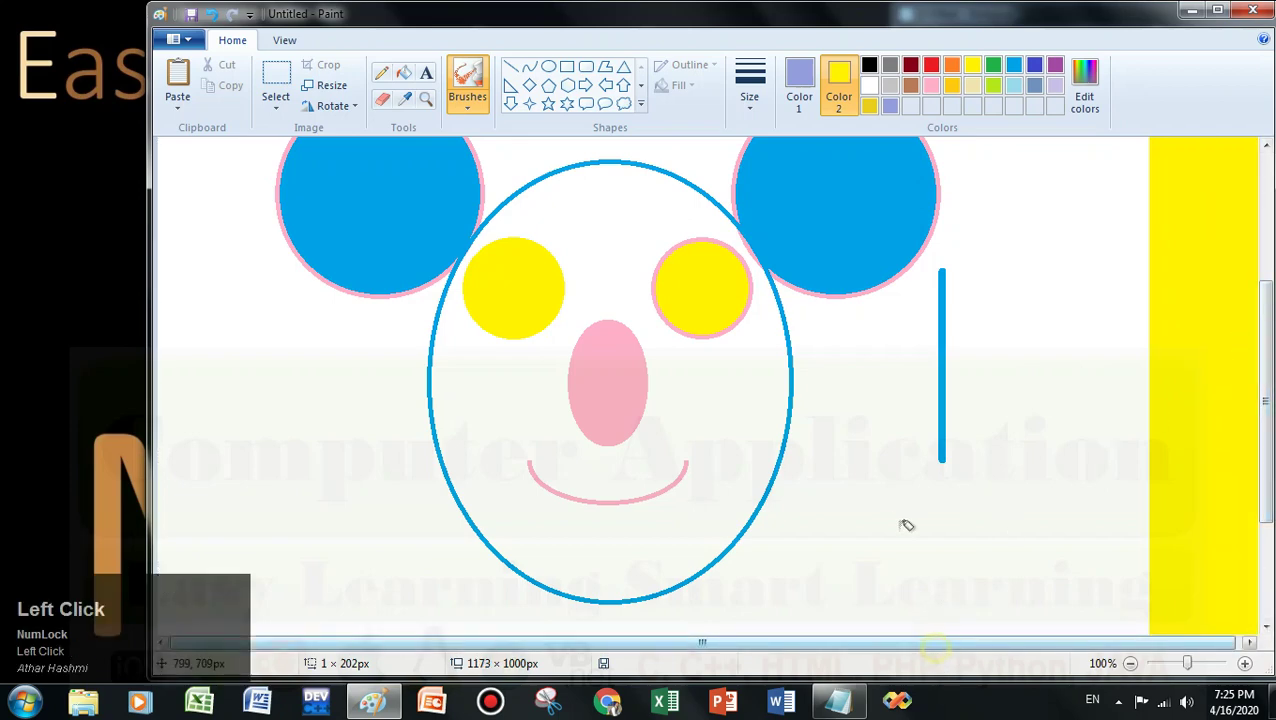
- Draw freehand lavender airbrush loops across the yellow strip at the canvas's right edge, using Color 1
left_click_drag(1186, 664, 1188, 663)
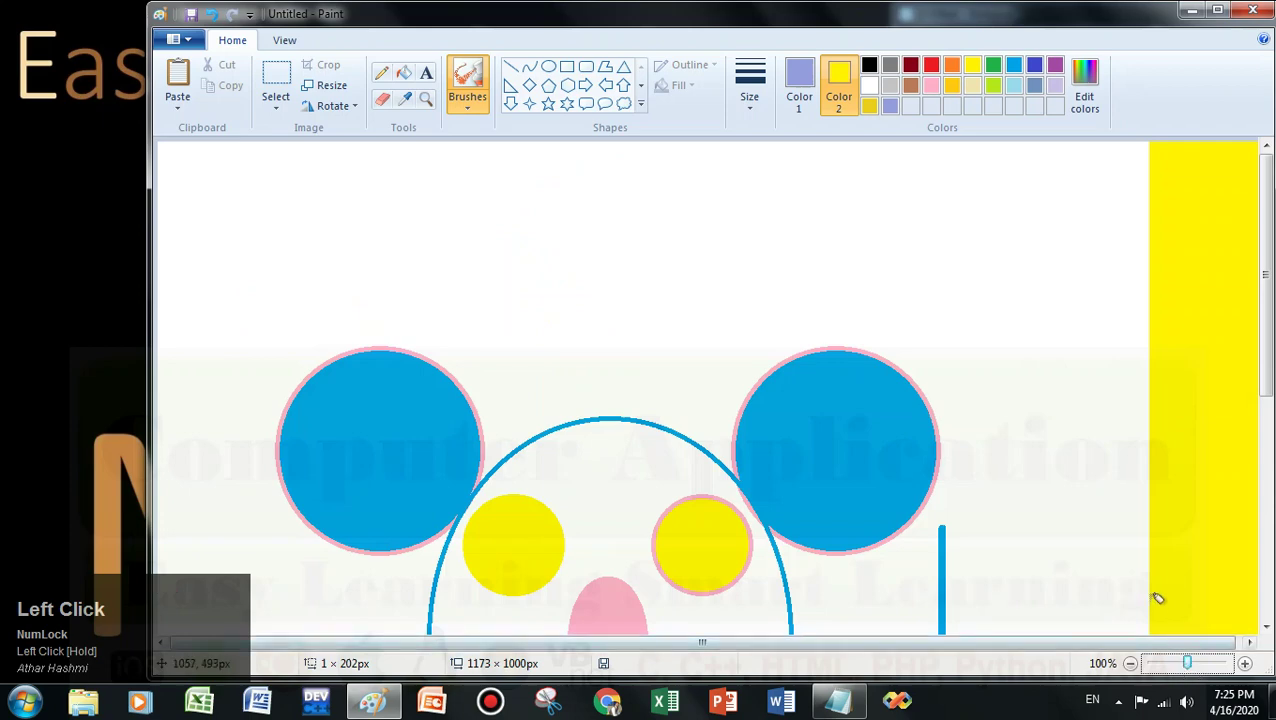
mouse_move(1165, 361)
left_mouse_down()
mouse_move(1185, 270)
mouse_move(1230, 344)
mouse_move(1111, 421)
mouse_move(1196, 455)
mouse_move(1190, 465)
left_mouse_up()
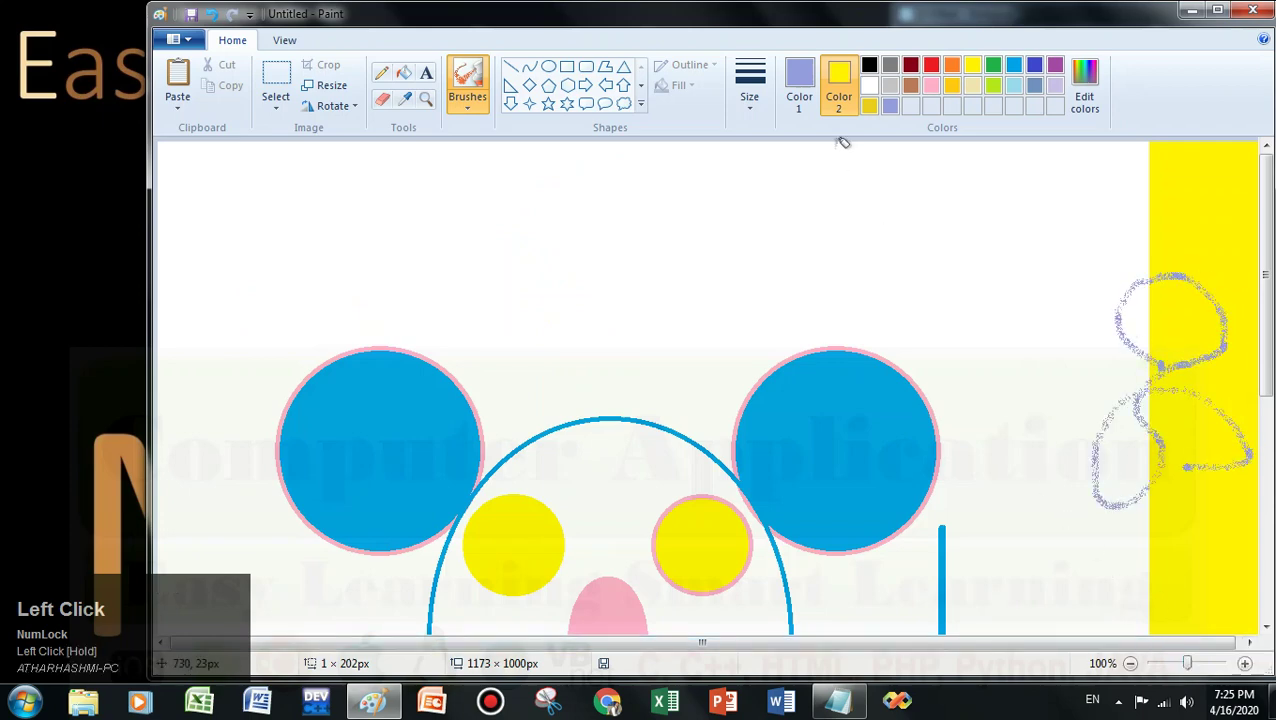
left_click(806, 108)
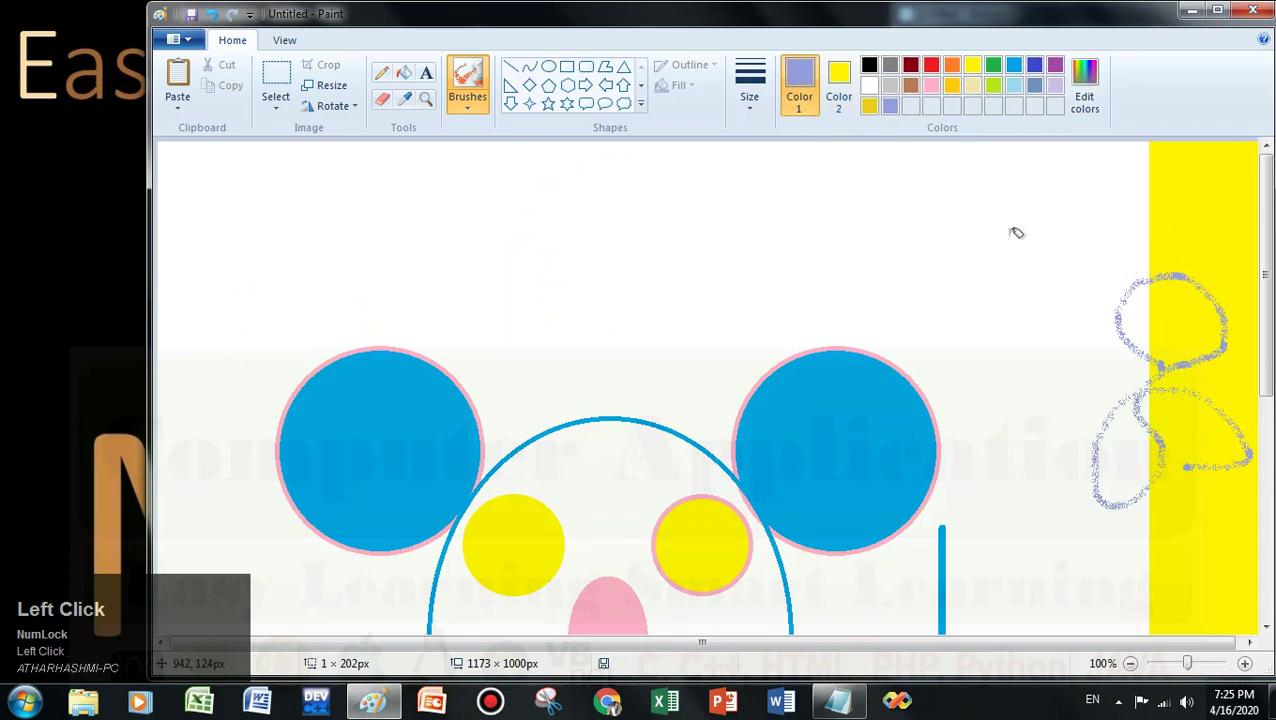
mouse_move(1193, 258)
left_mouse_down()
mouse_move(1064, 213)
mouse_move(1050, 253)
left_mouse_up()
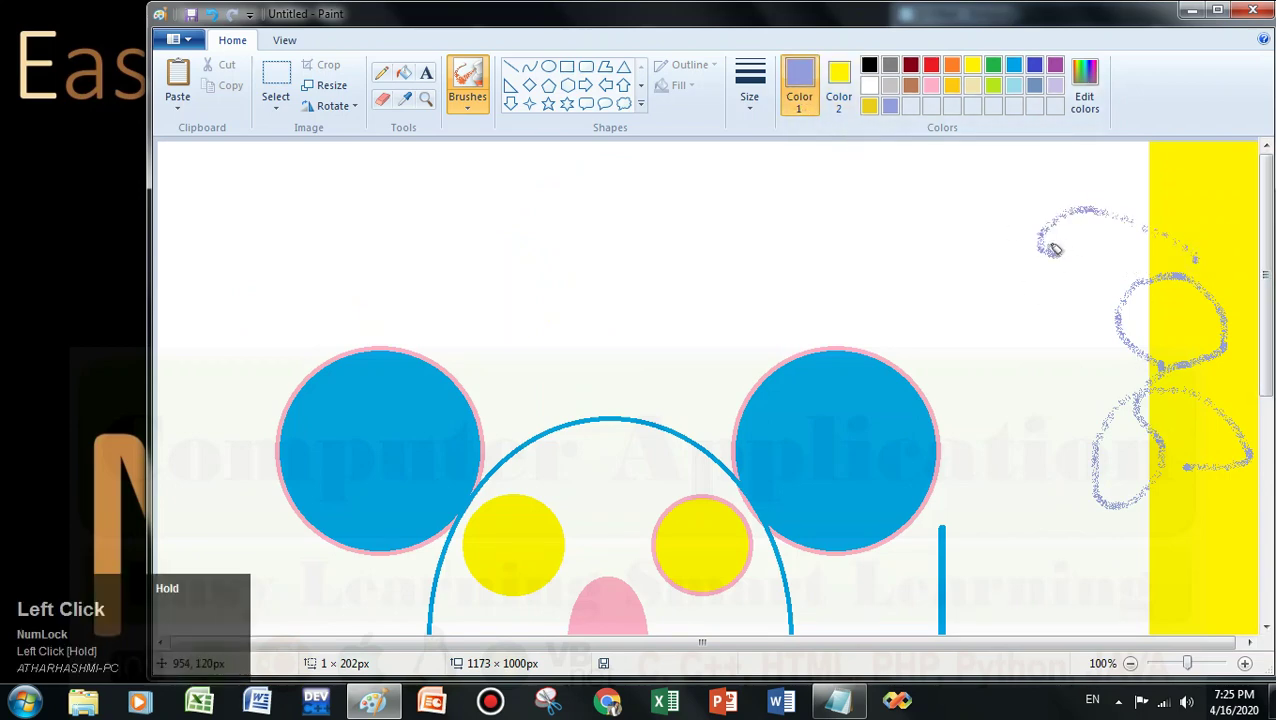
left_click(845, 104)
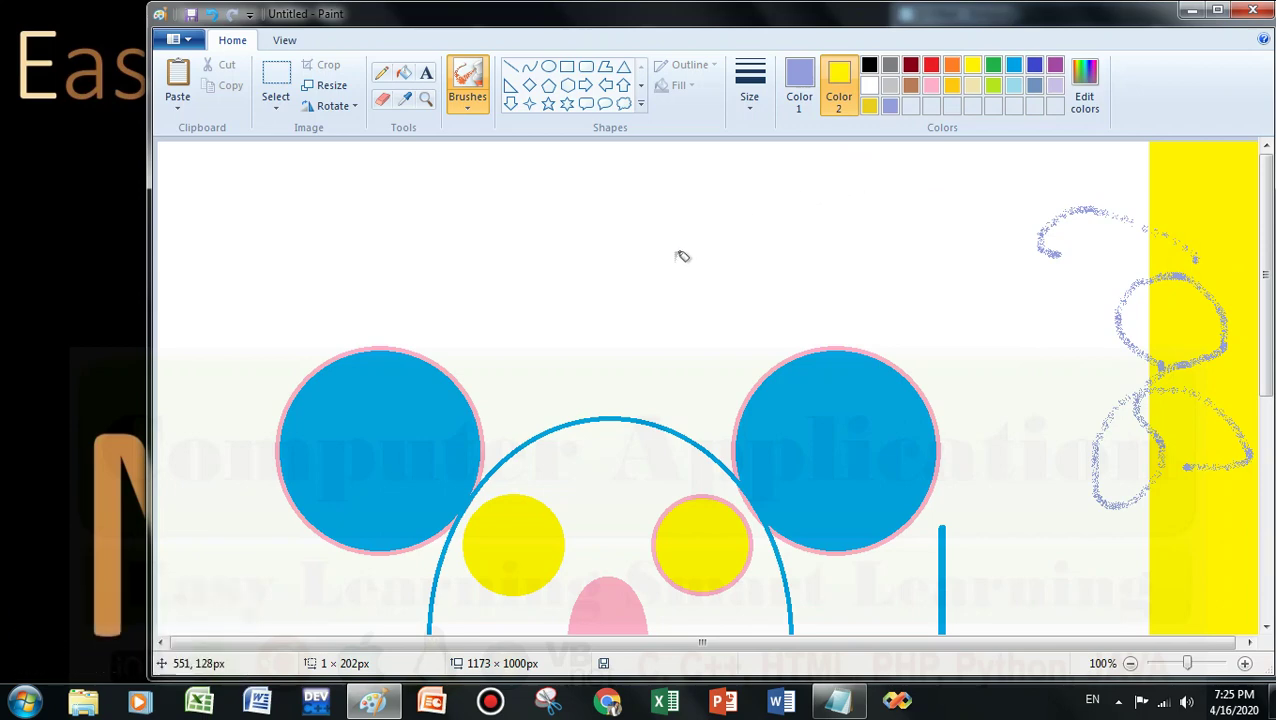
- Undo the lavender airbrush strokes and the yellow canvas extension
key("ctrl+z")
key("ctrl+z")
key("ctrl+z")
key("ctrl+z")
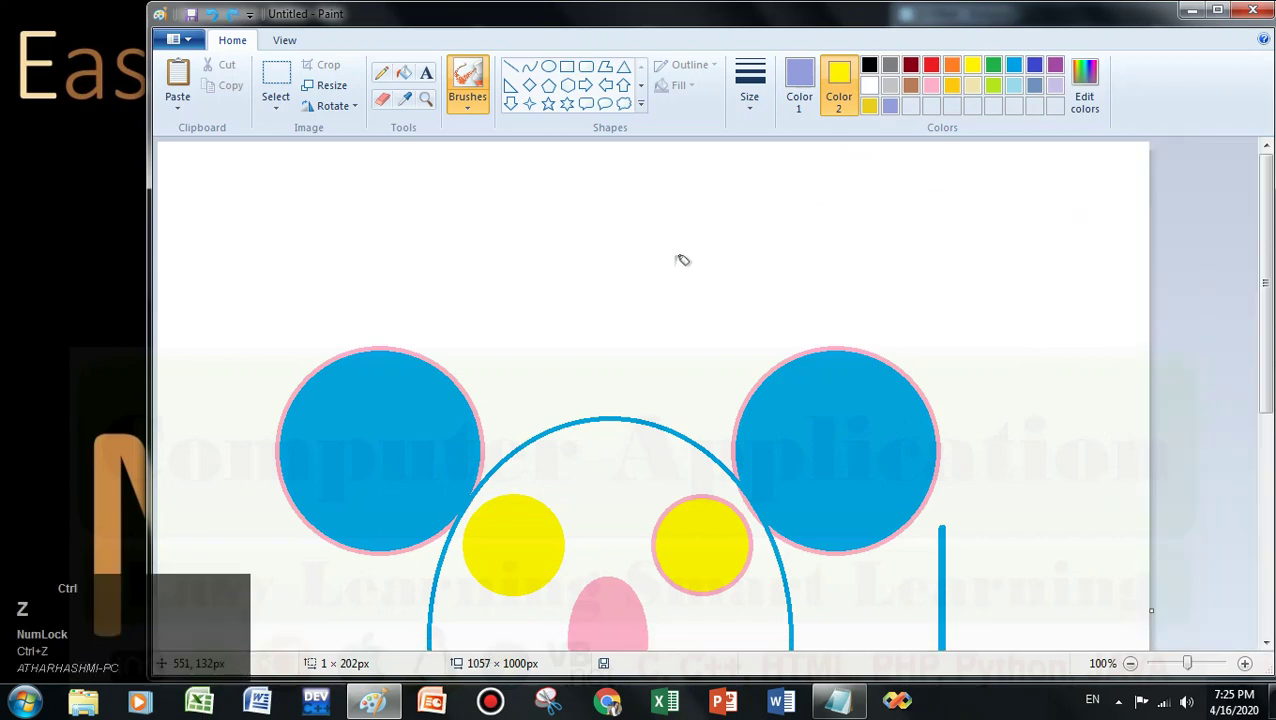
- Delete the entire drawing with yellow as the background color
key("ctrl+a")
key("Delete")
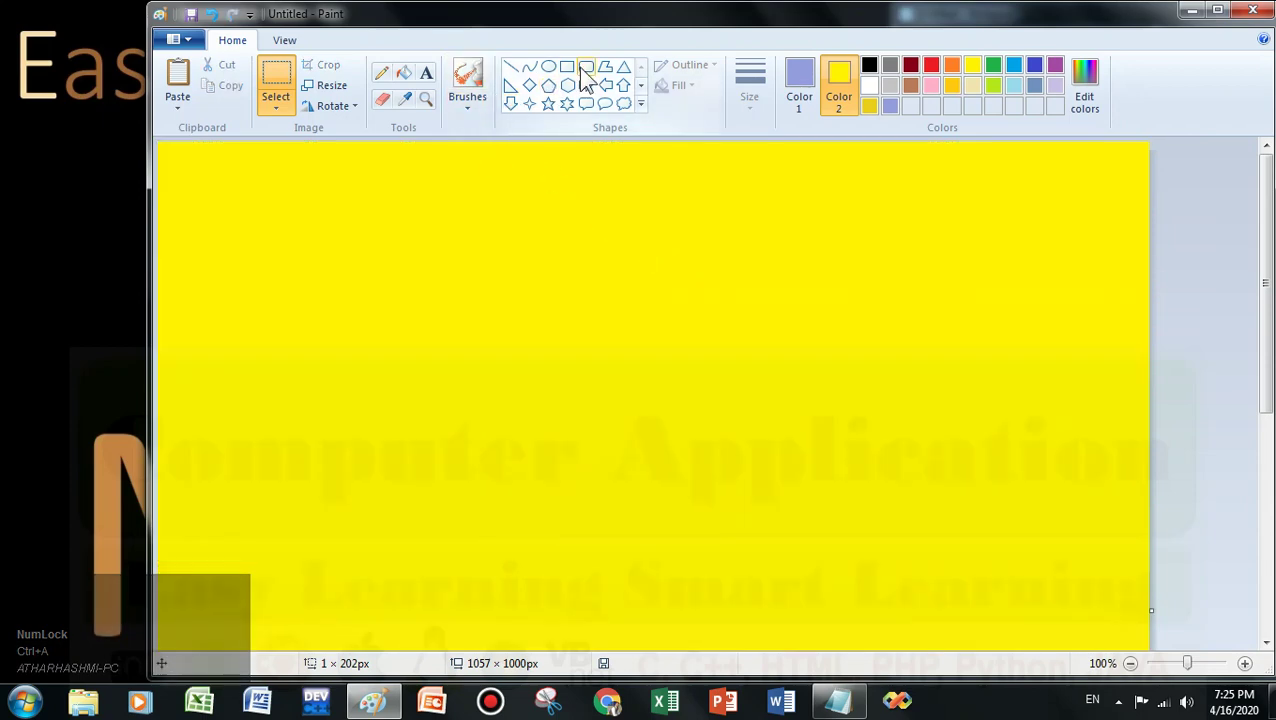
- Fill the canvas with the lavender Color 1 and clear it to white using white as Color 2
left_click(869, 85)
left_click(403, 73)
left_click(447, 185)
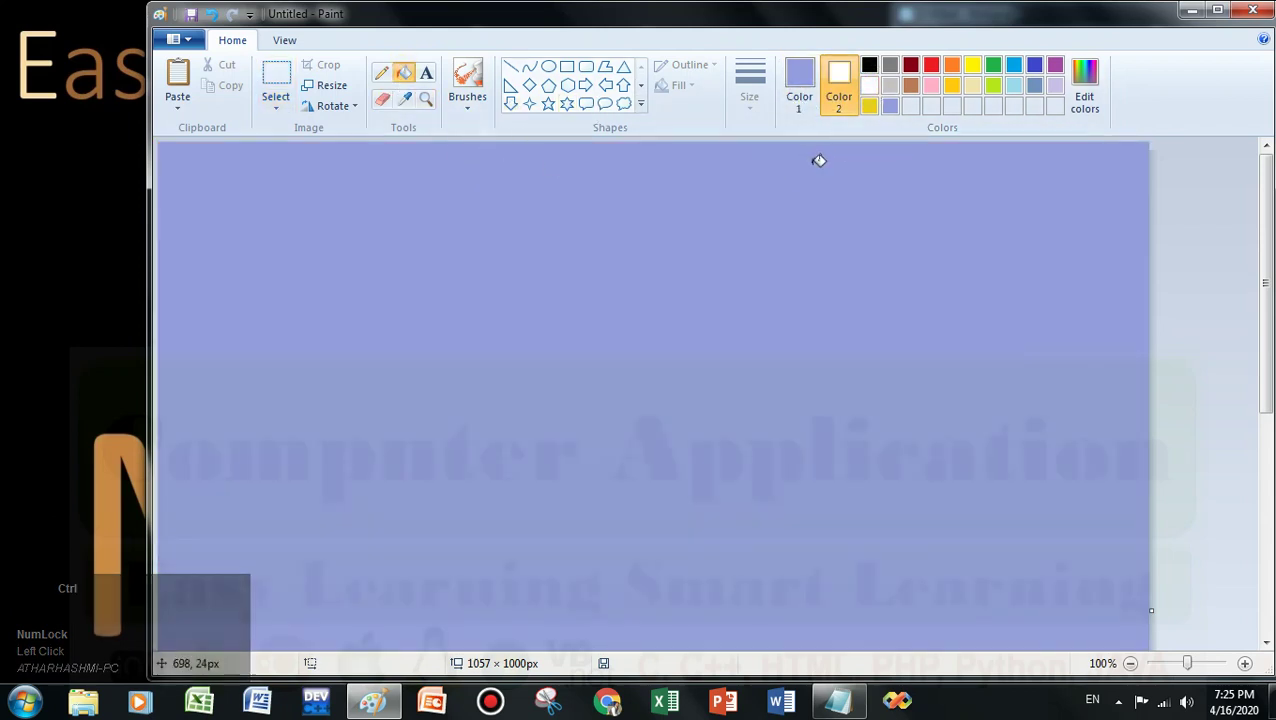
key("ctrl+a")
key("Delete")
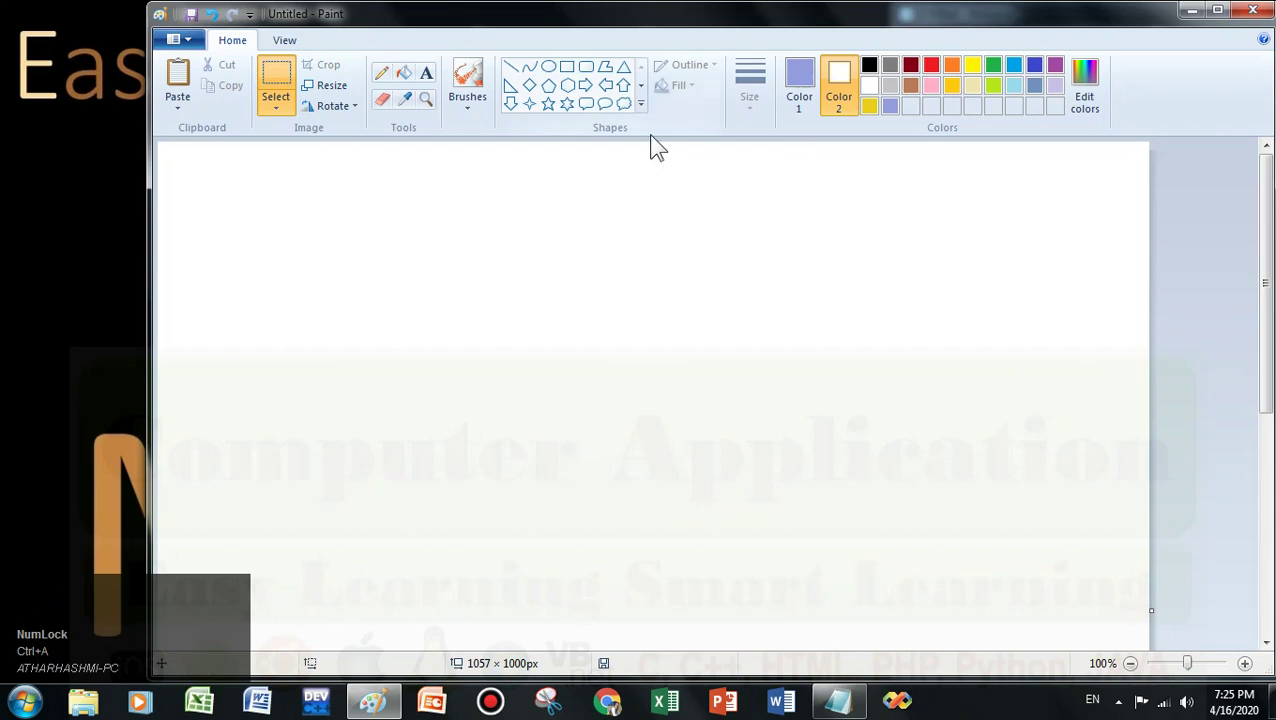
- Draw a lavender diamond near the middle of the canvas and a down arrow about 96 × 128 px directly above it
left_click(528, 86)
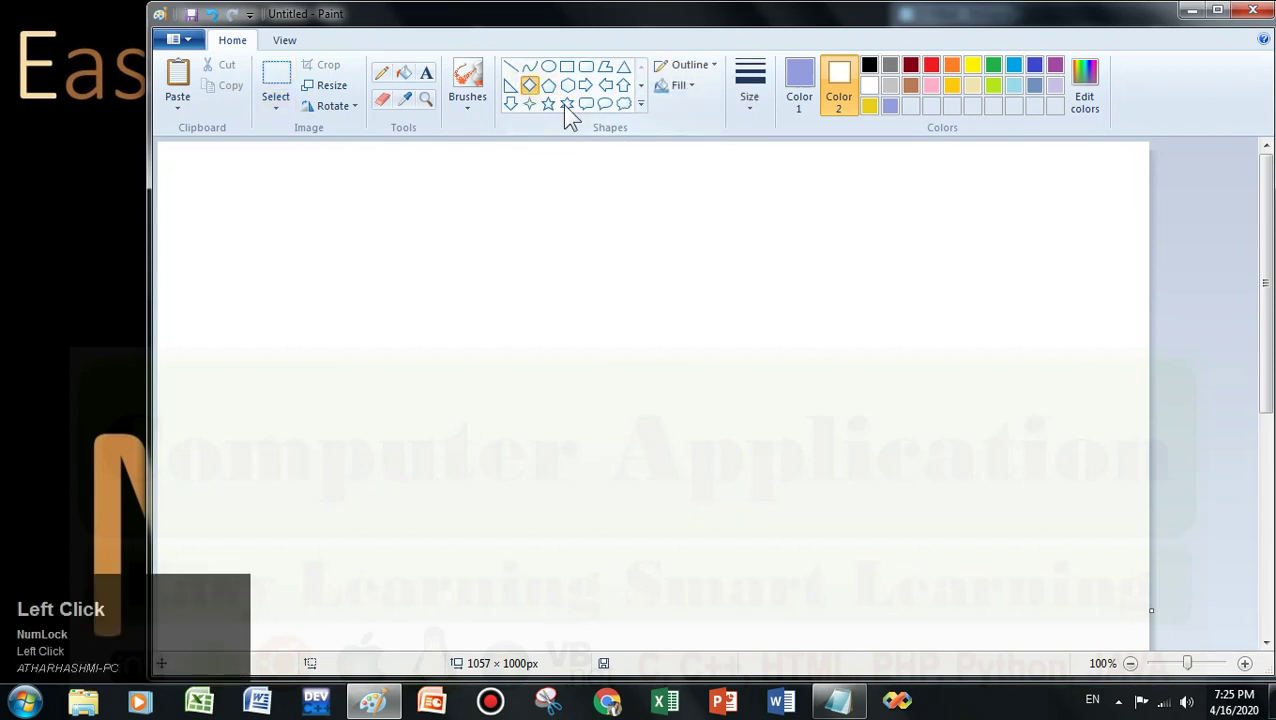
left_click_drag(515, 213, 676, 401)
left_click_drag(624, 328, 647, 424)
left_click(510, 104)
left_click_drag(569, 176, 662, 297)
left_click(511, 104)
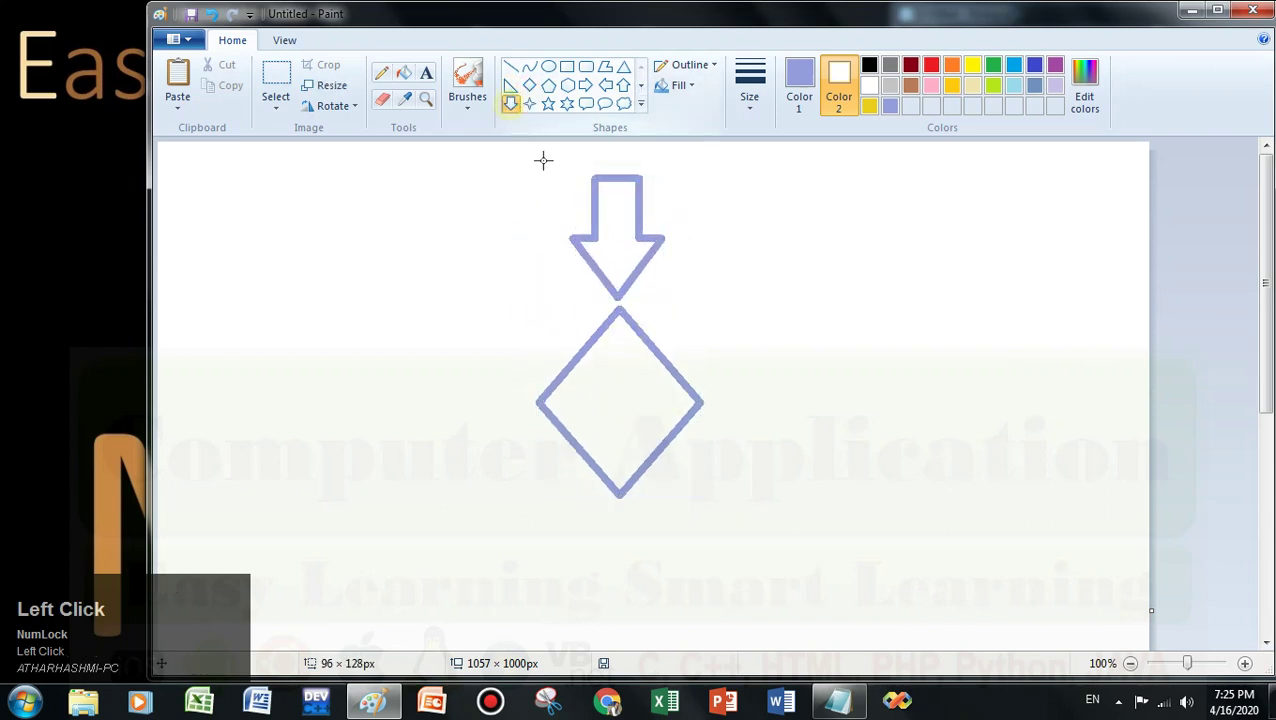
- Draw a right arrow beside the diamond's right corner and a left arrow about 291 × 95 px beside its left corner
left_click(586, 85)
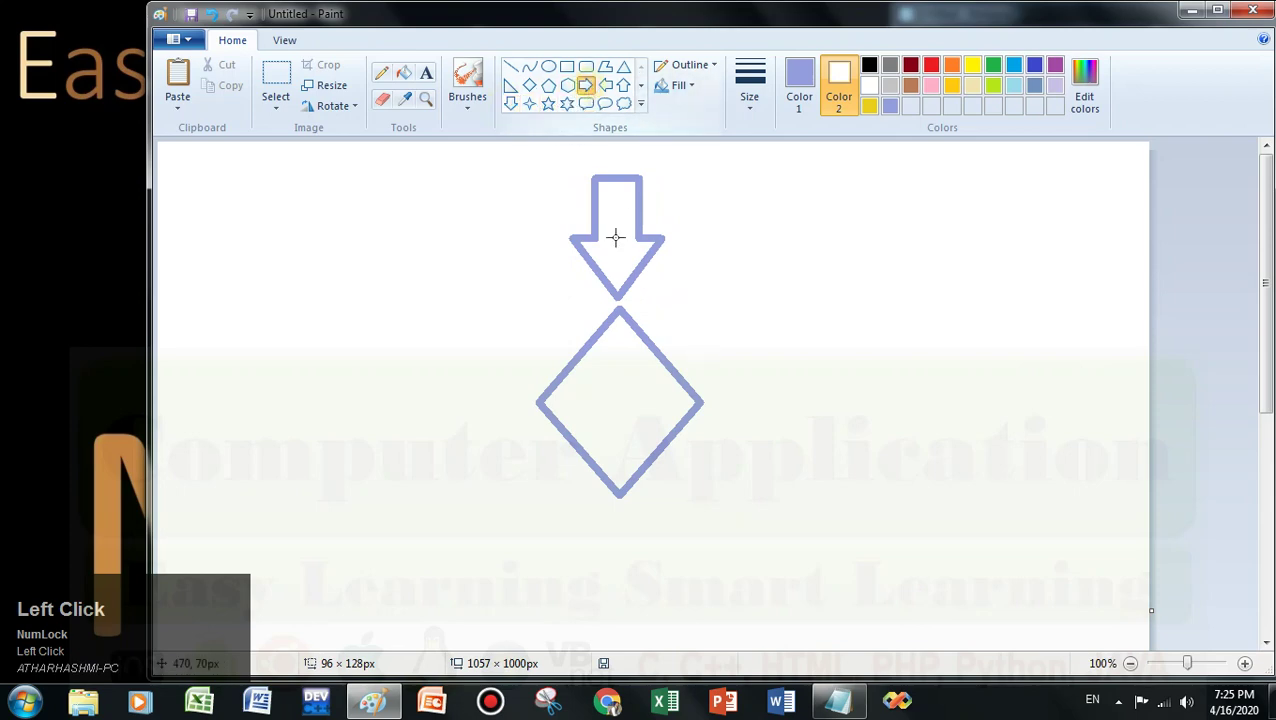
left_click_drag(699, 356, 944, 449)
left_click_drag(849, 427, 860, 421)
left_click(605, 85)
left_click_drag(517, 378, 245, 455)
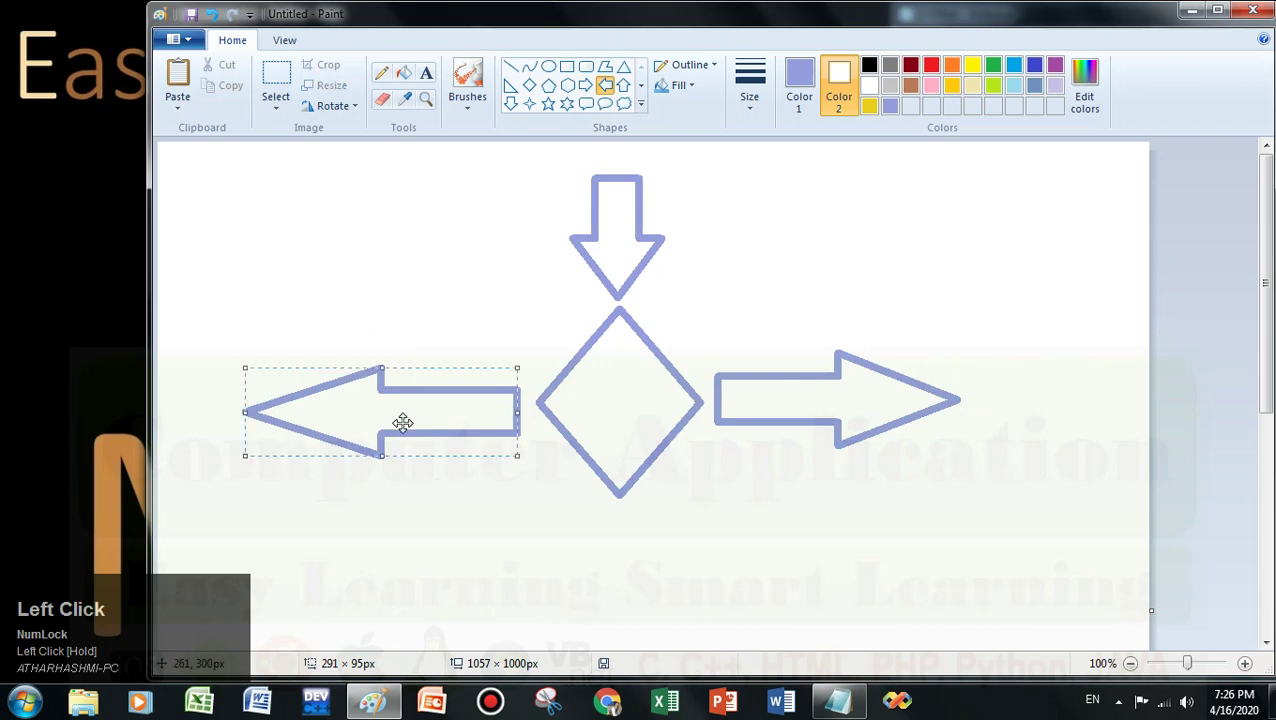